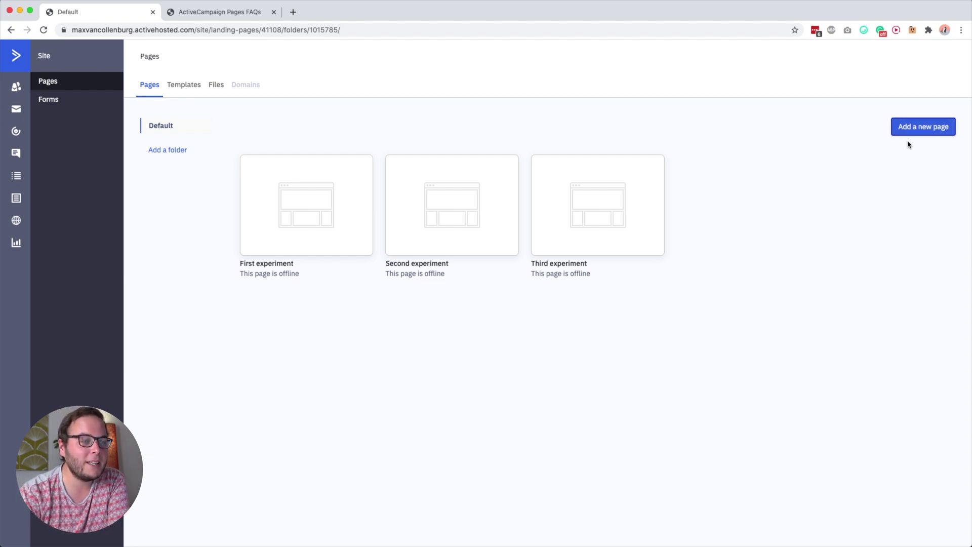
Start a new landing page and preview the Plant stock template
left_click(913, 129)
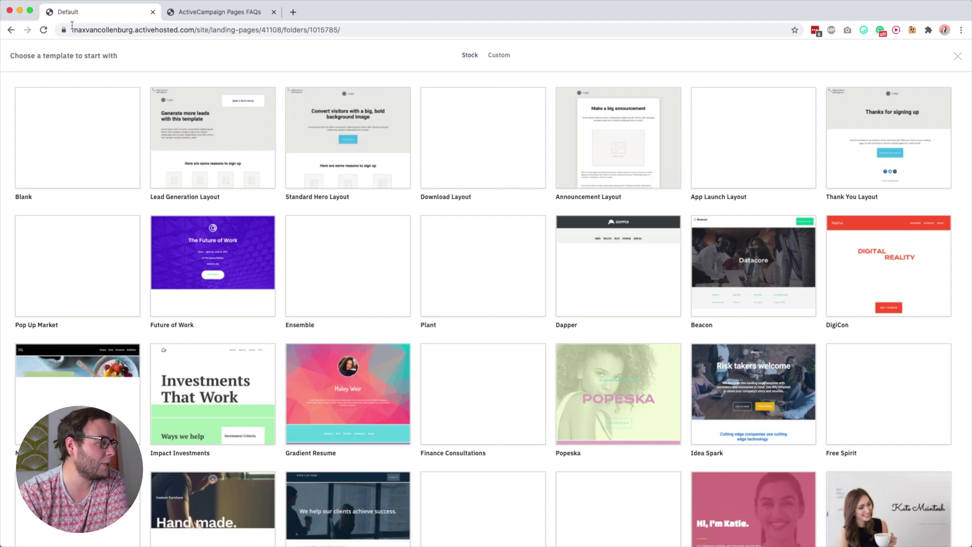
mouse_move(89, 112)
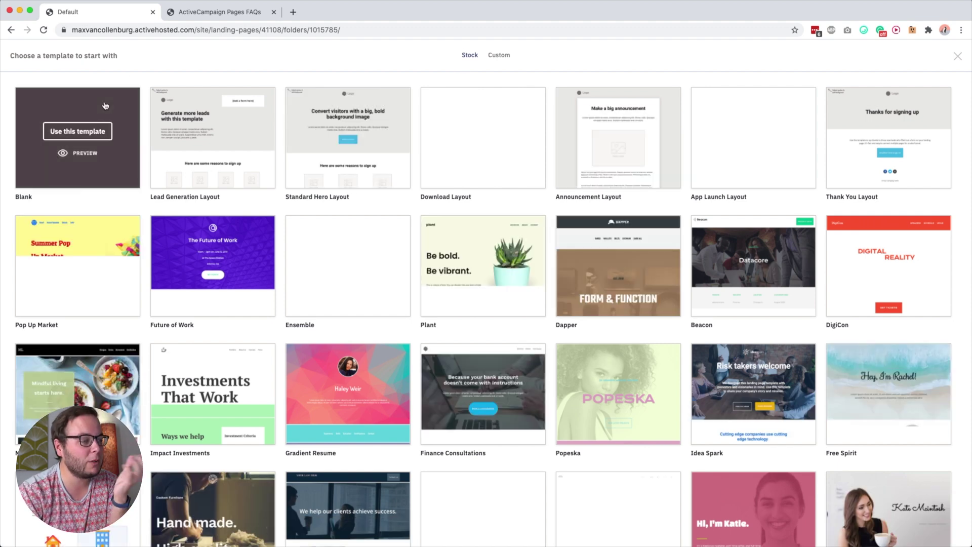
mouse_move(496, 231)
scroll(496, 231, "down", 2)
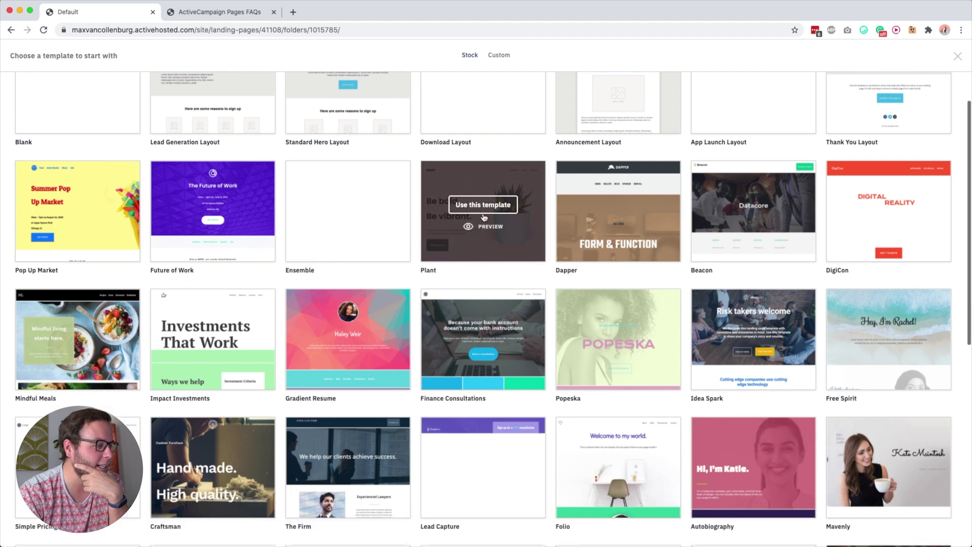
scroll(495, 270, "up", 1)
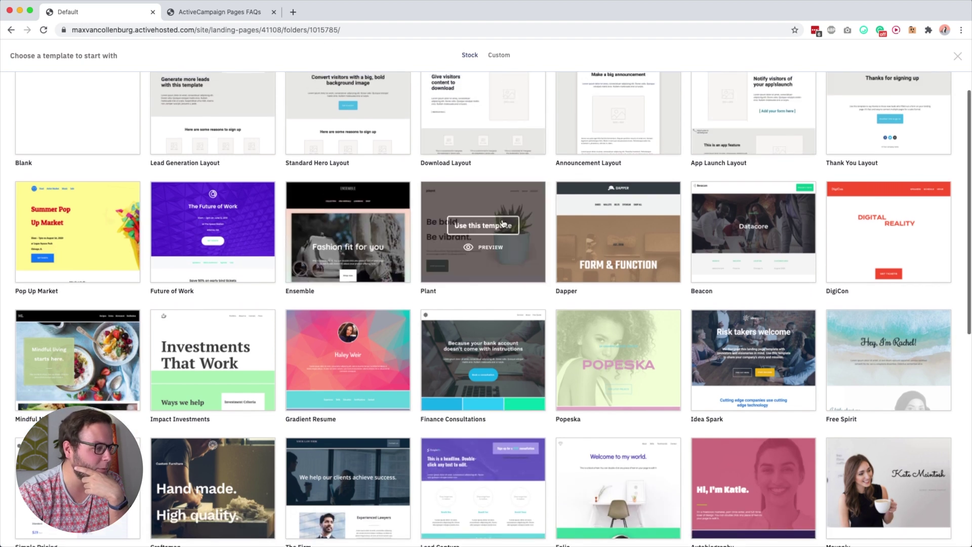
left_click(487, 249)
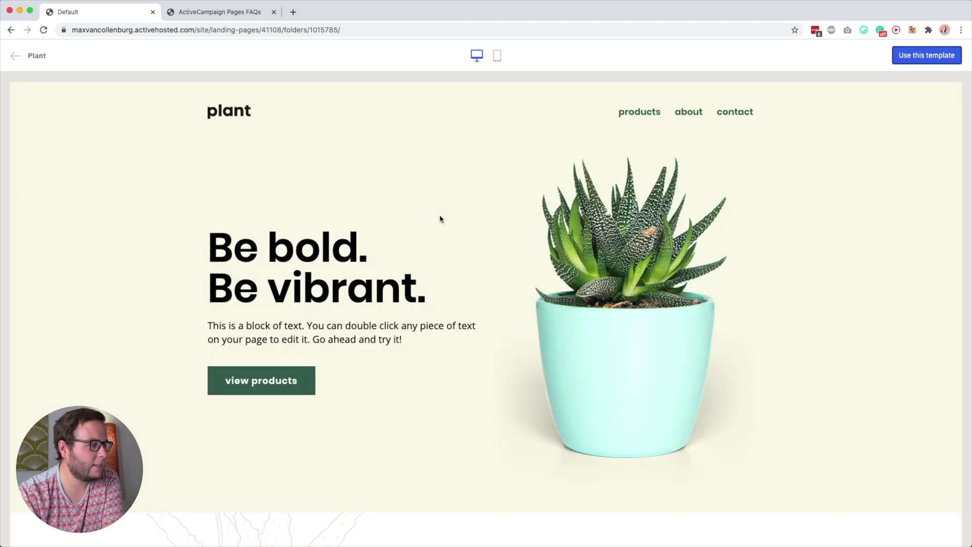
scroll(496, 276, "down", 4)
scroll(496, 276, "up", 4)
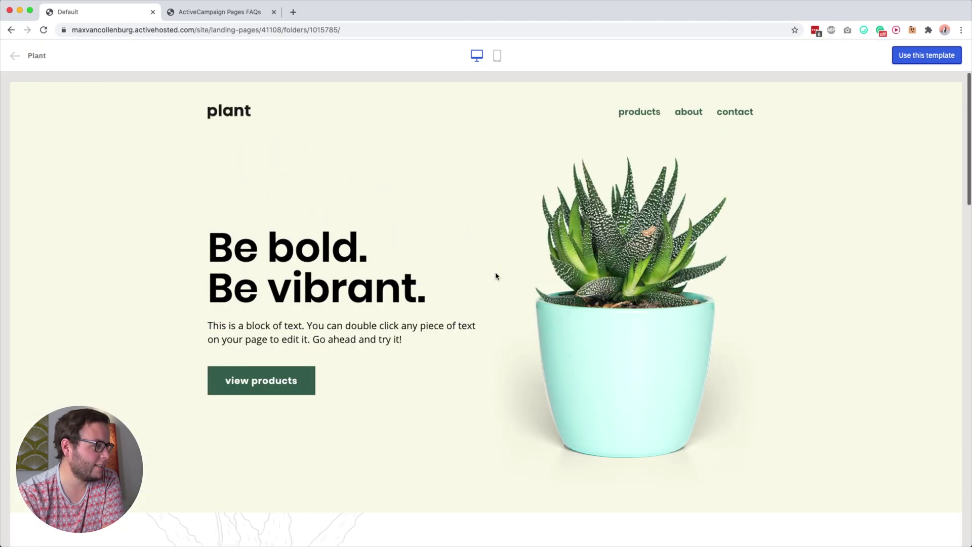
scroll(496, 276, "down", 20)
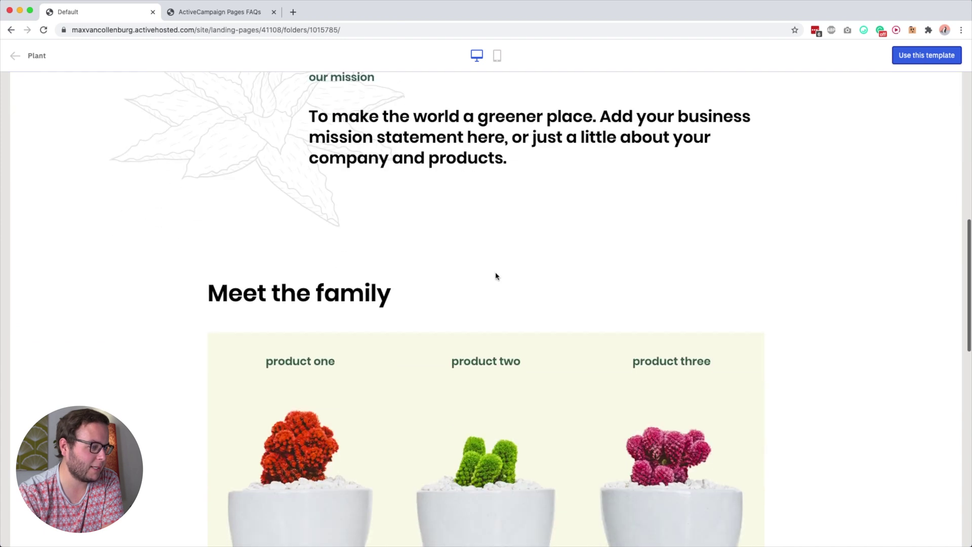
scroll(493, 265, "down", 5)
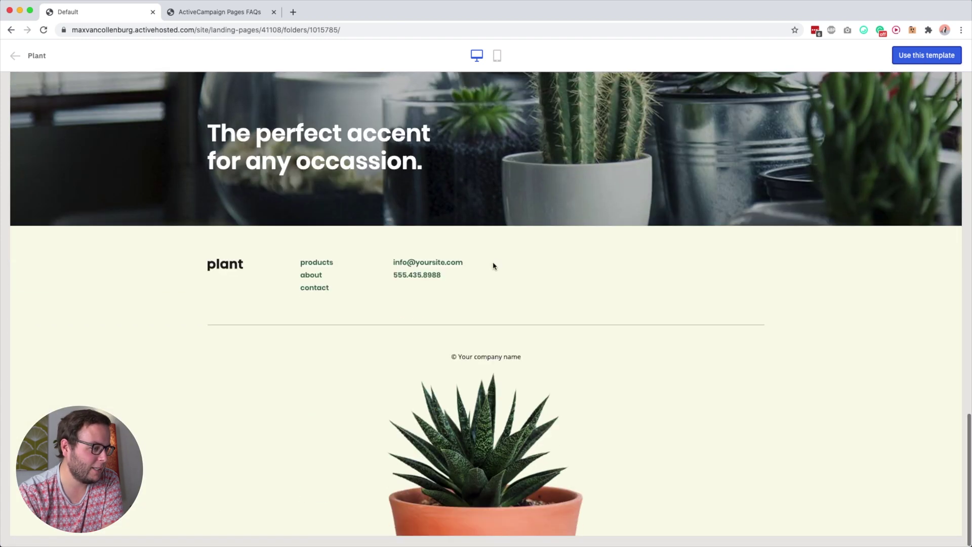
scroll(494, 265, "up", 20)
scroll(493, 266, "up", 3)
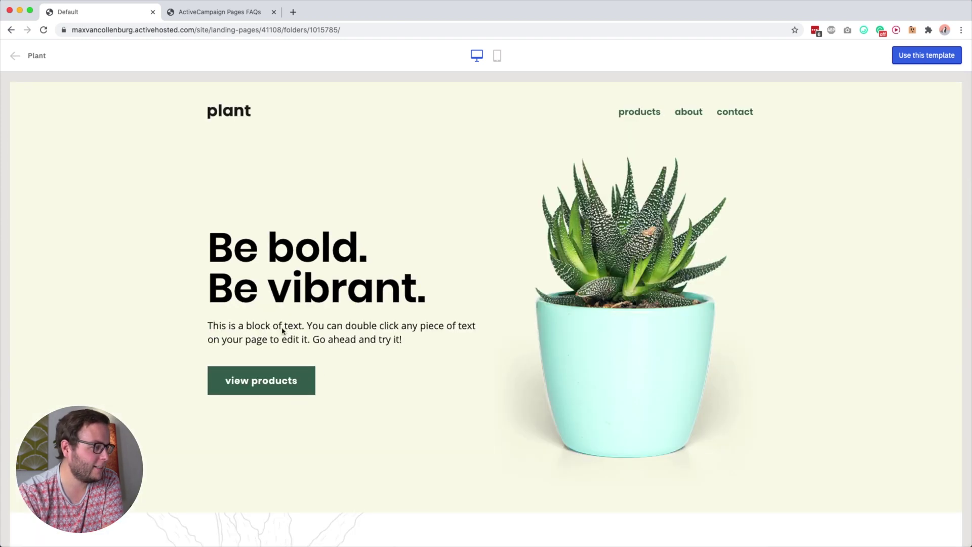
scroll(287, 233, "down", 12)
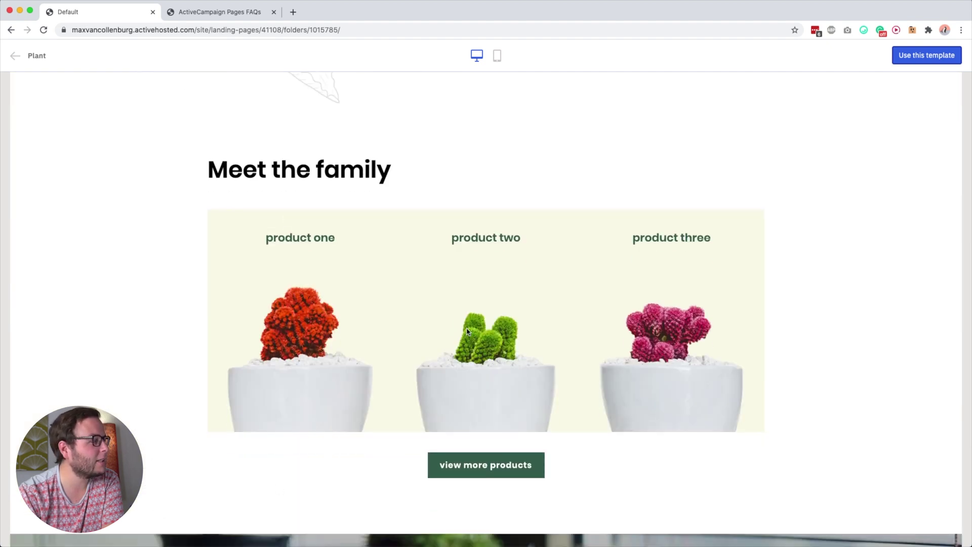
scroll(468, 332, "up", 15)
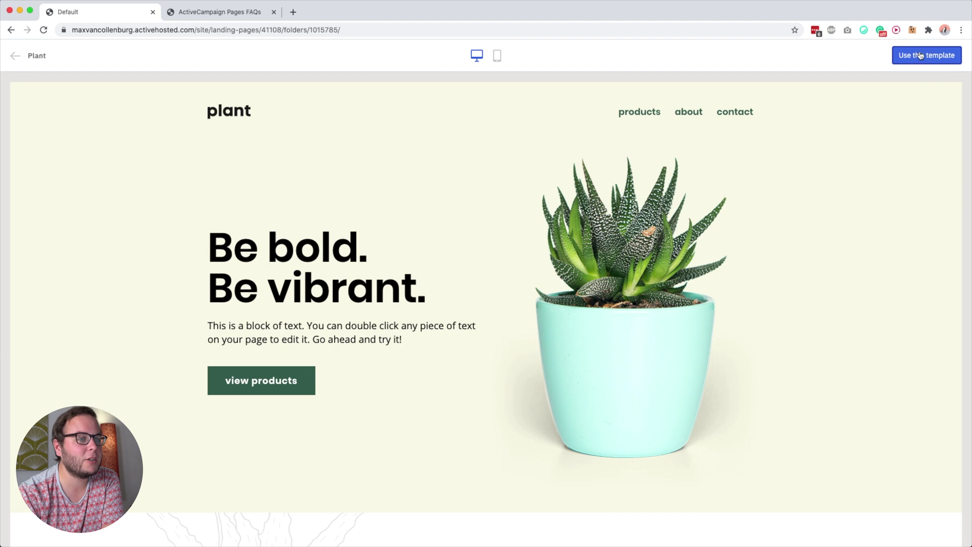
left_click(17, 57)
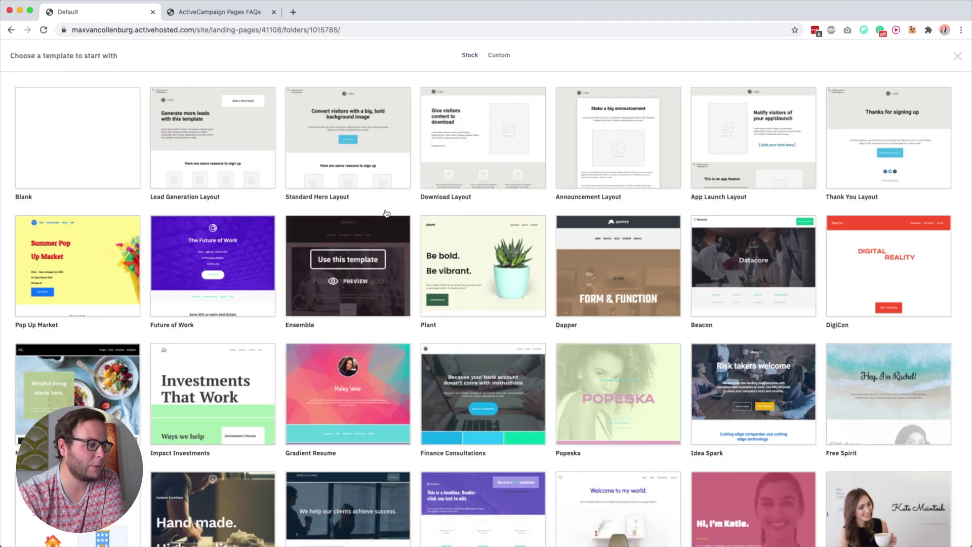
scroll(524, 319, "down", 5)
mouse_move(632, 275)
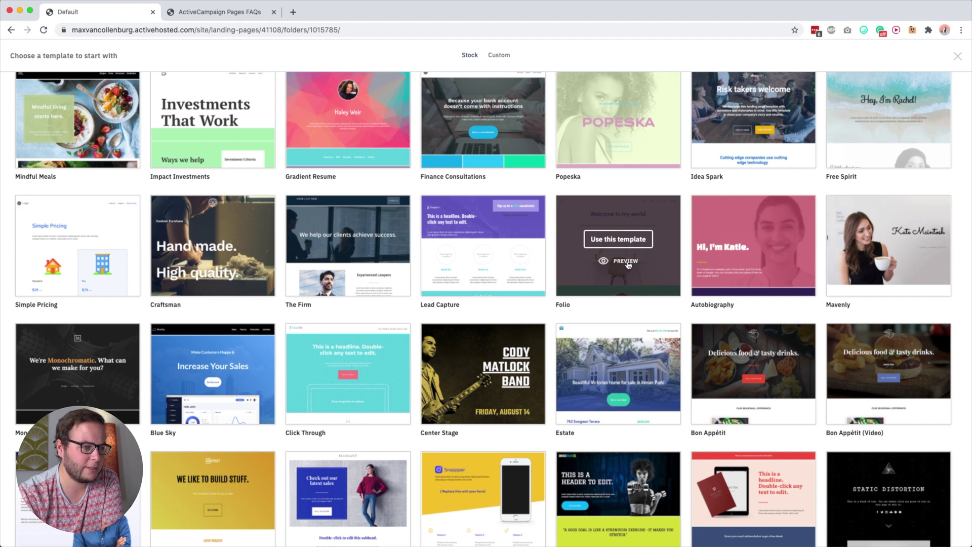
left_click(626, 262)
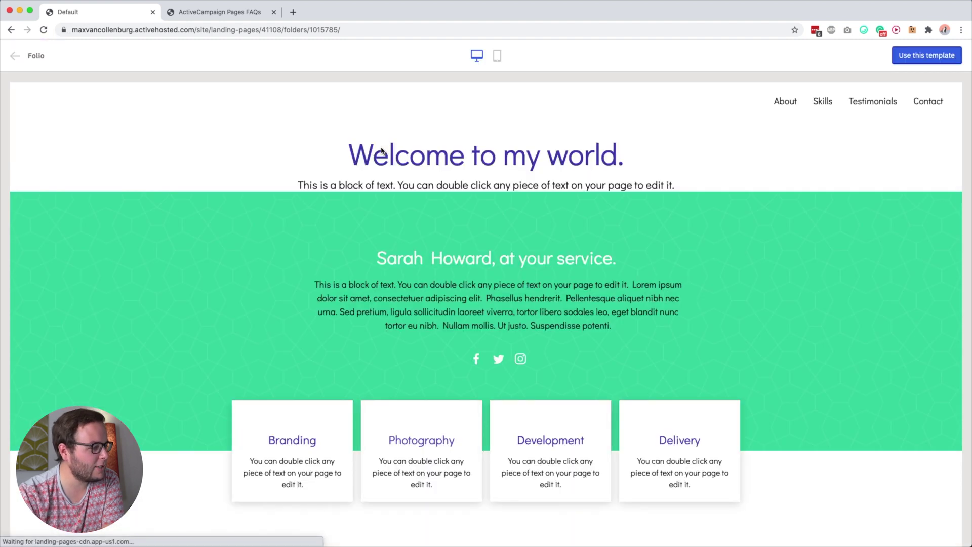
scroll(487, 412, "down", 5)
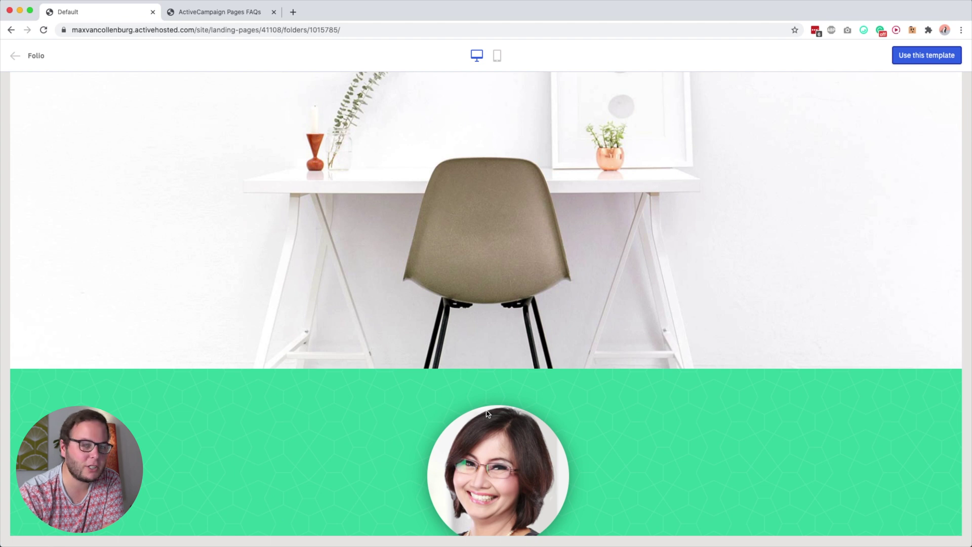
scroll(478, 331, "up", 5)
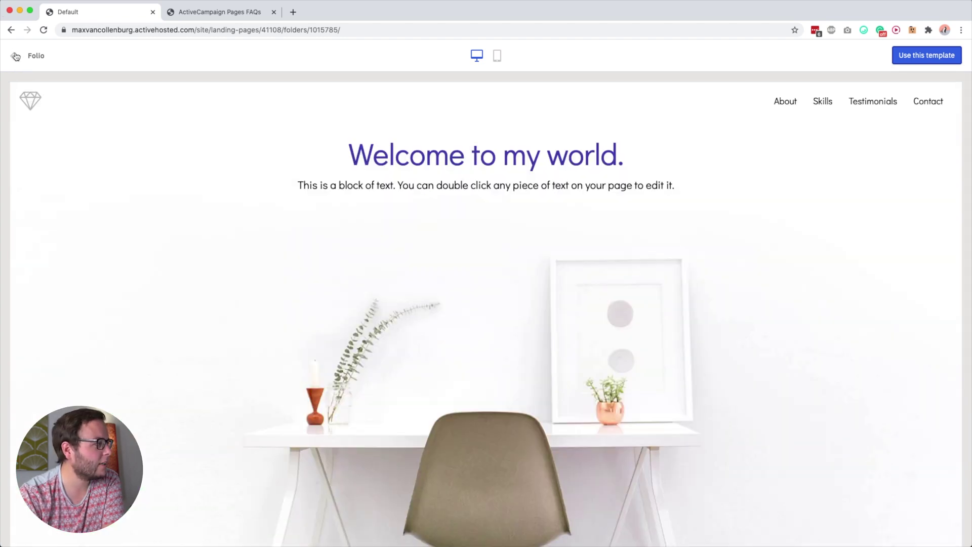
left_click(16, 56)
scroll(330, 243, "up", 5)
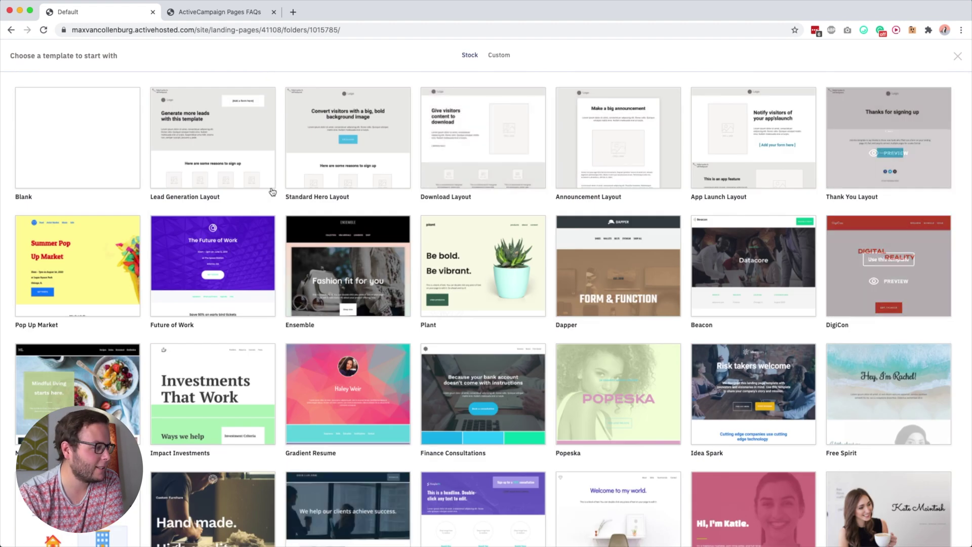
scroll(103, 345, "down", 3)
scroll(103, 345, "down", 10)
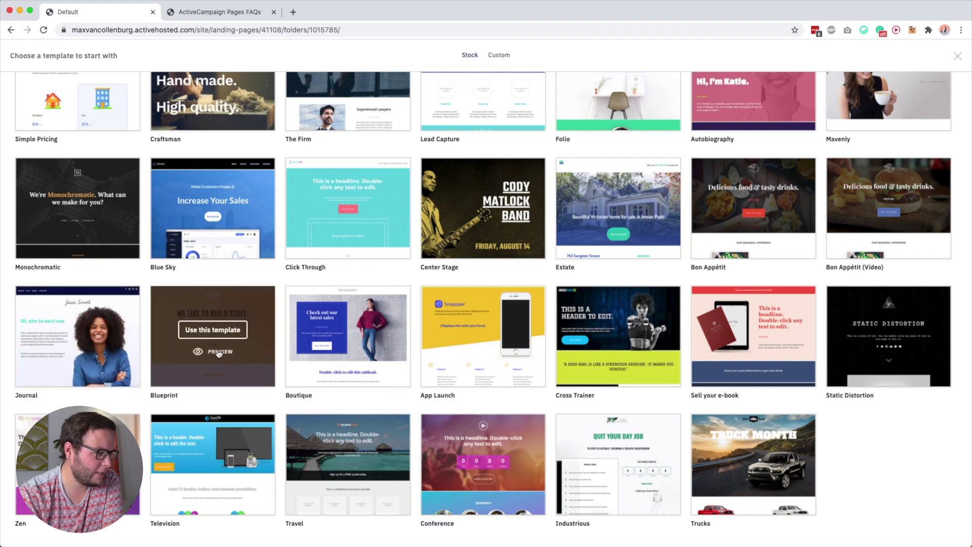
left_click(219, 353)
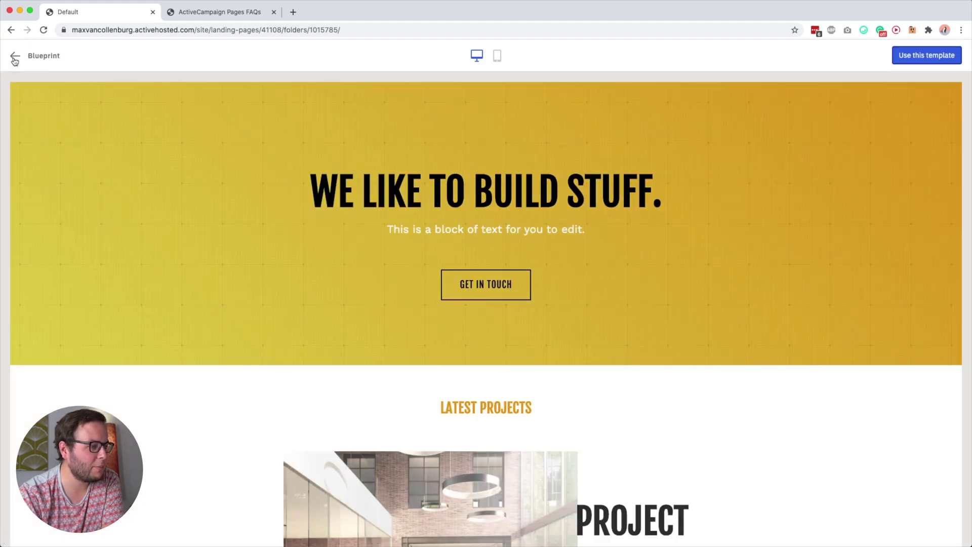
scroll(272, 293, "down", 20)
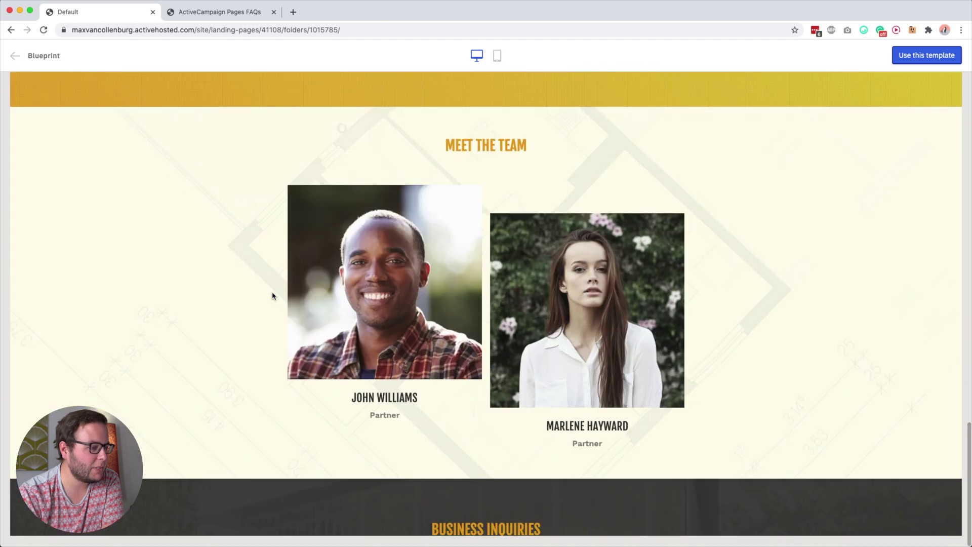
scroll(272, 296, "up", 20)
left_click(16, 55)
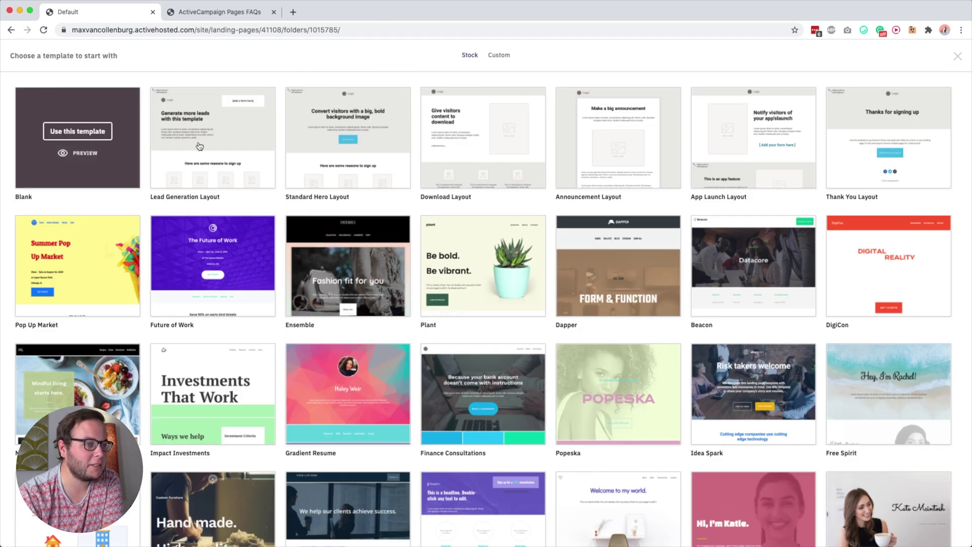
mouse_move(208, 136)
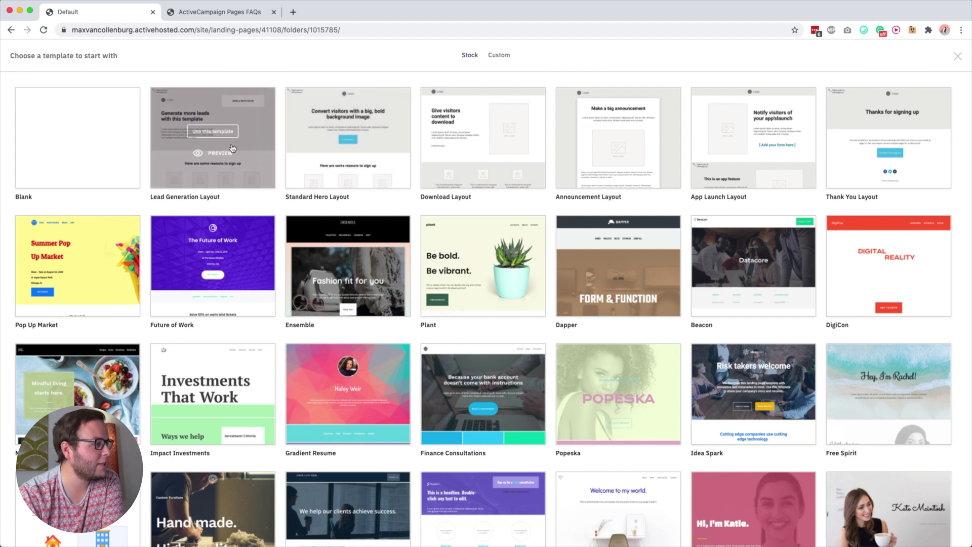
Create a page from Lead Generation Layout and name it 'ActiveCampaign Cheat Sheet'
left_click(205, 135)
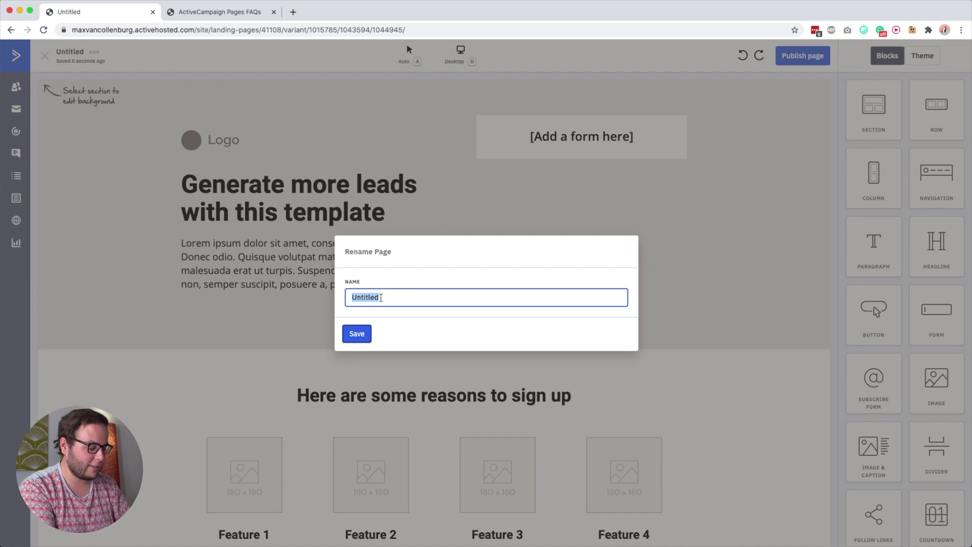
type("ActiveCampaign Cheat Sheet")
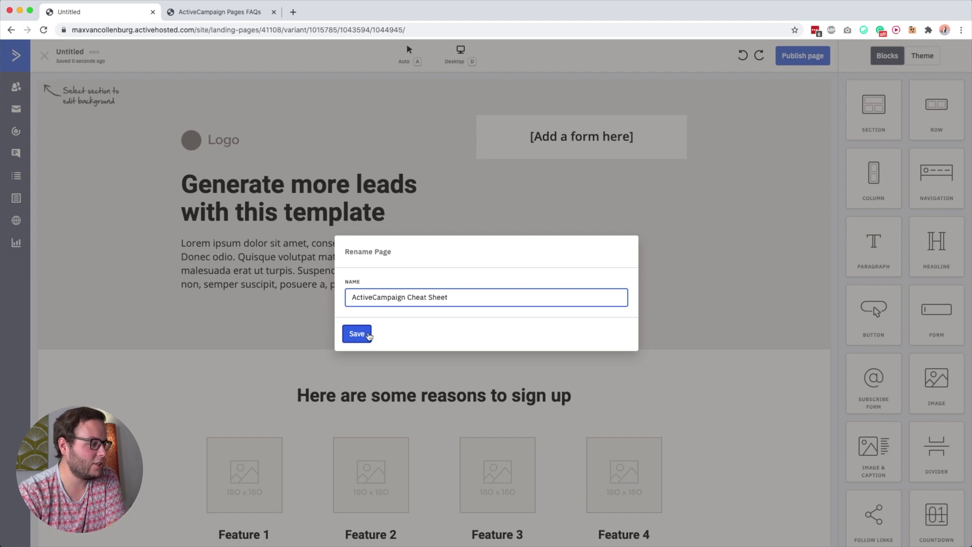
left_click(357, 334)
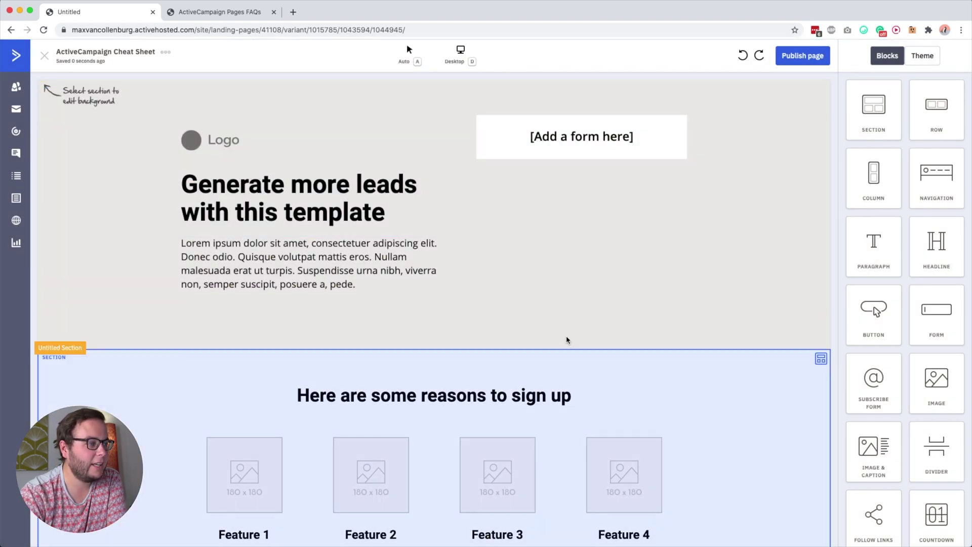
scroll(598, 464, "down", 5)
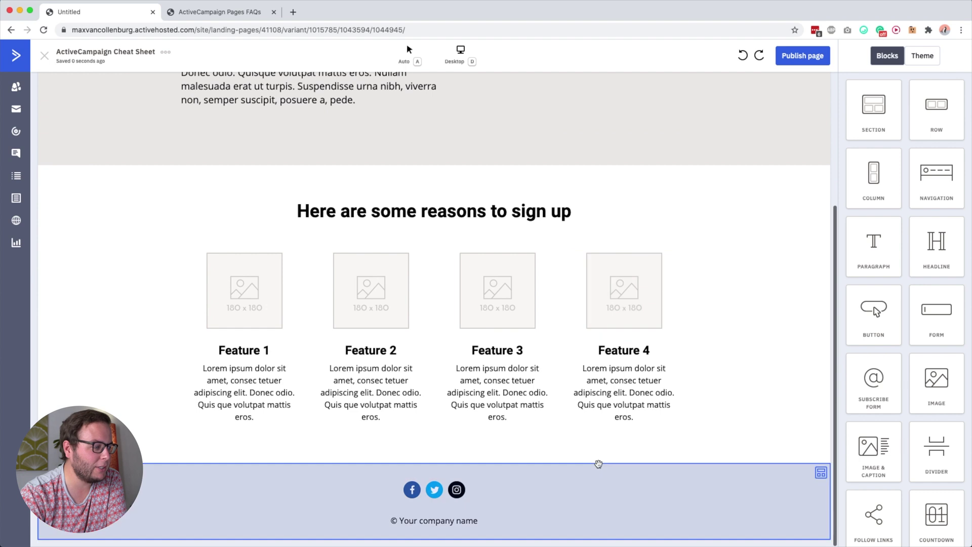
scroll(599, 464, "up", 5)
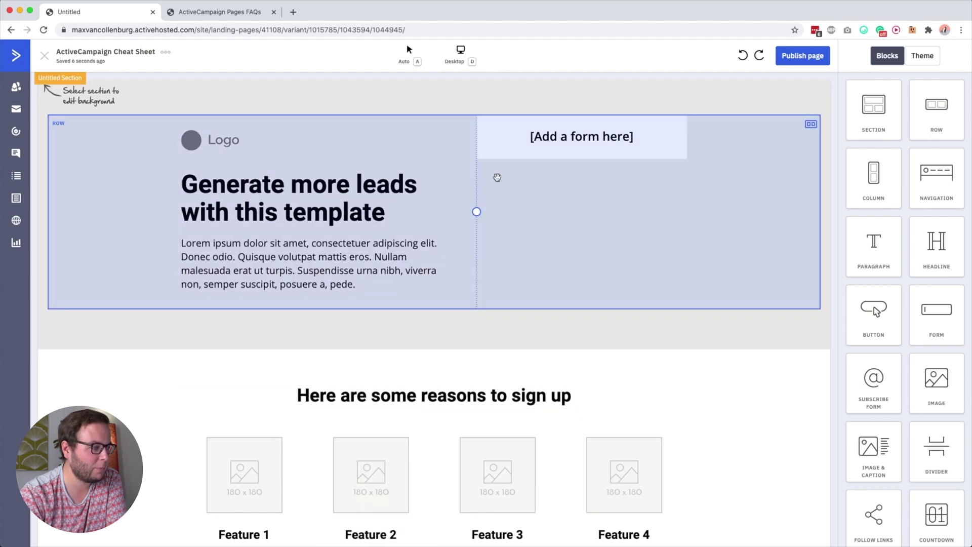
left_click_drag(477, 211, 471, 244)
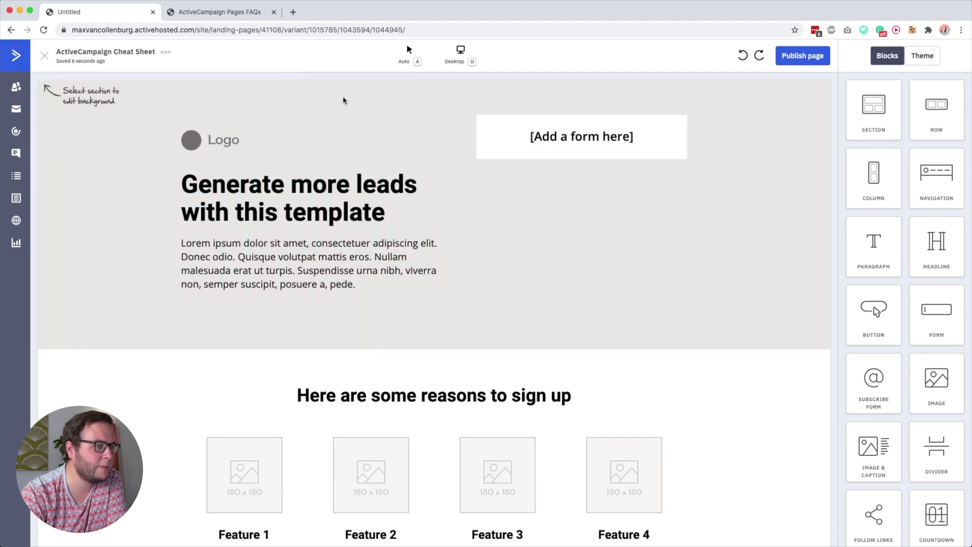
scroll(362, 362, "down", 4)
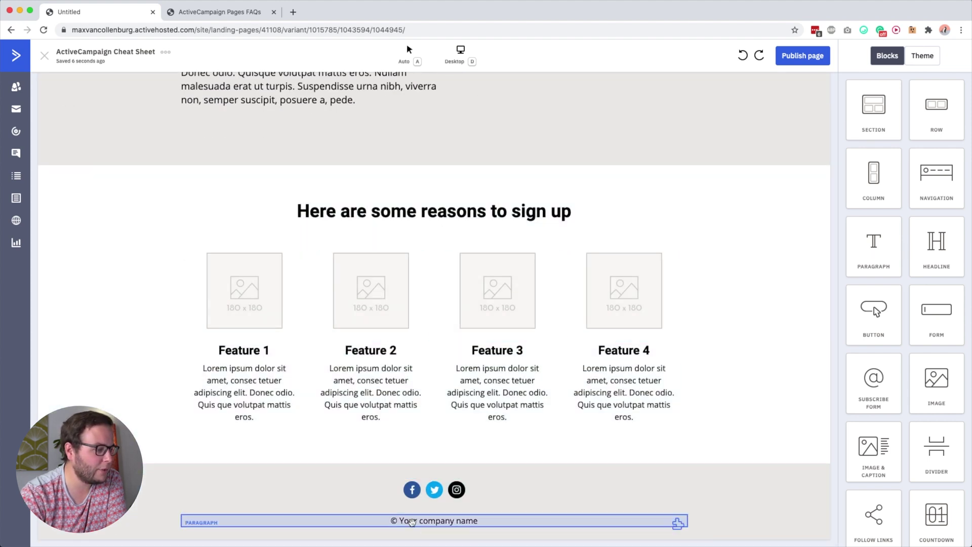
scroll(435, 491, "up", 4)
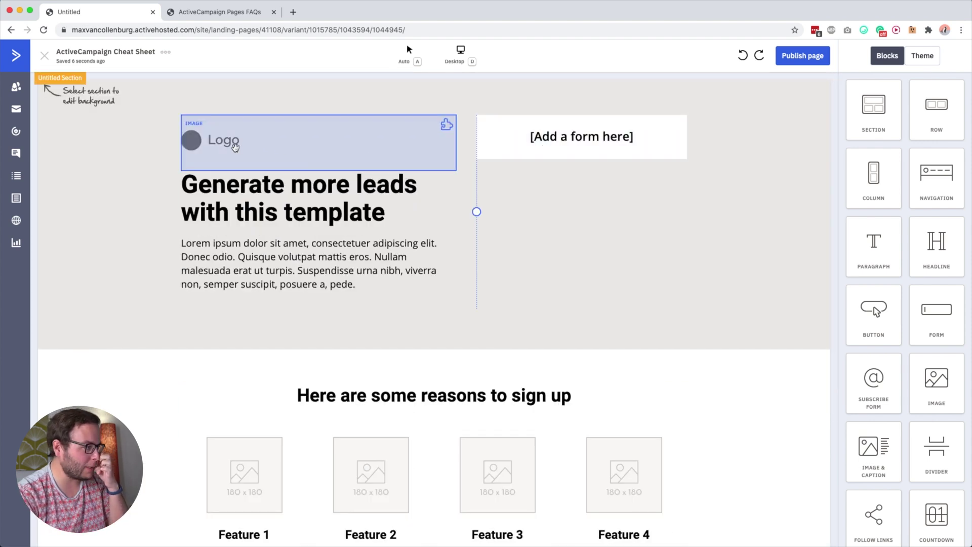
left_click(223, 141)
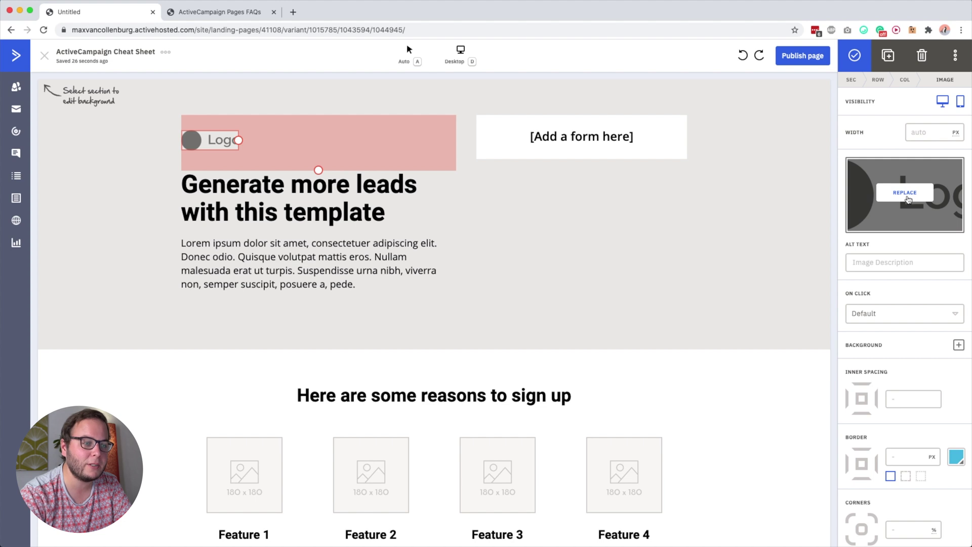
Upload the logo PNG from Desktop/BUSINESS/6 - BRANDING/LOGO to replace the hero logo
left_click(907, 197)
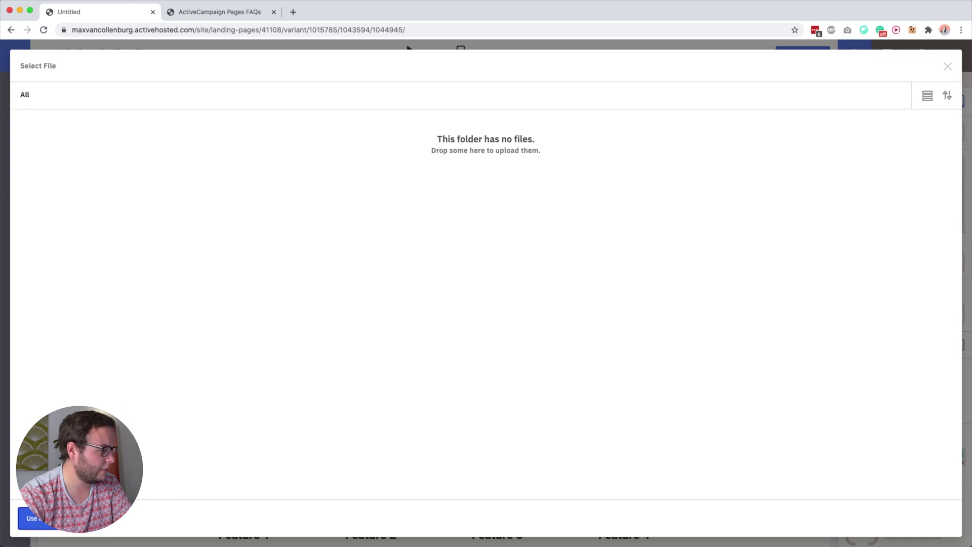
left_click(89, 519)
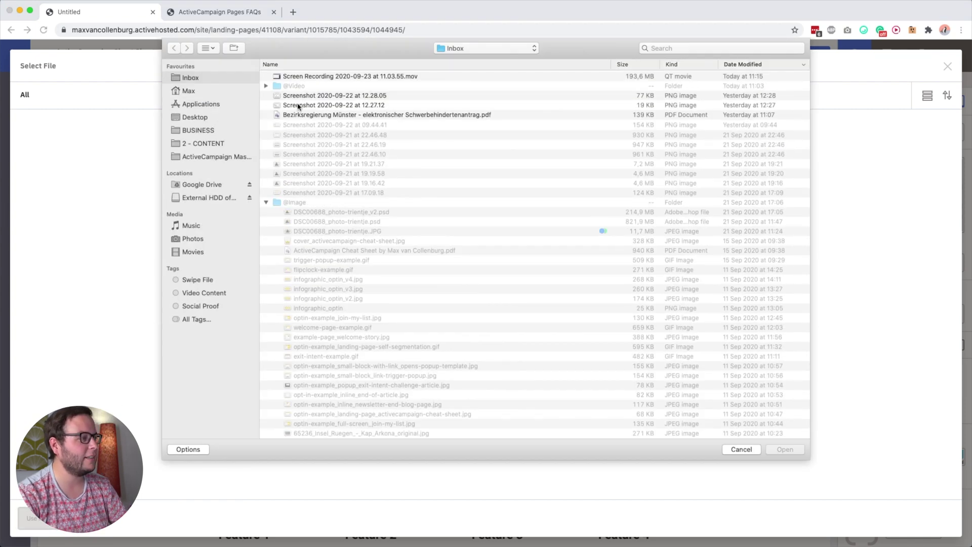
left_click(211, 121)
left_click(203, 131)
double_click(318, 96)
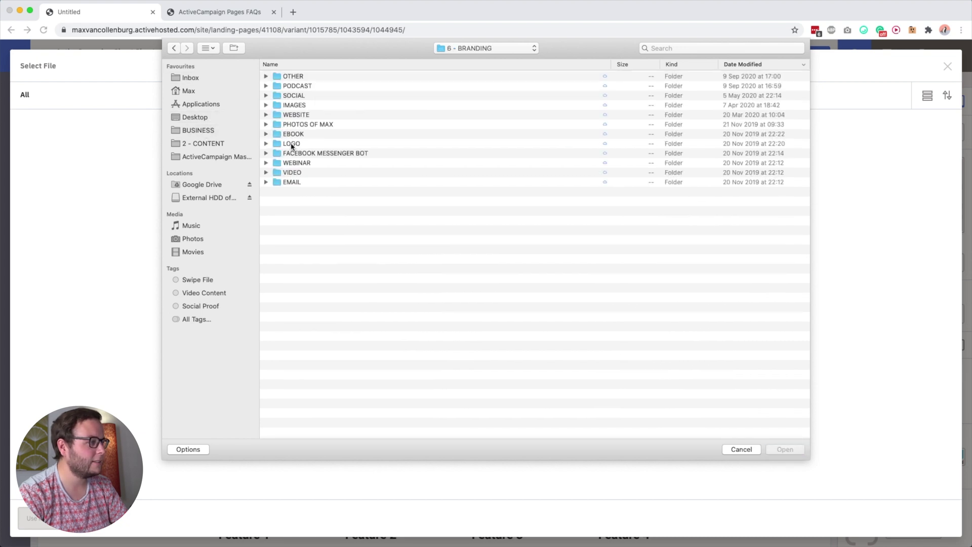
double_click(291, 144)
left_click(337, 76)
key("space")
key("space")
left_click(786, 449)
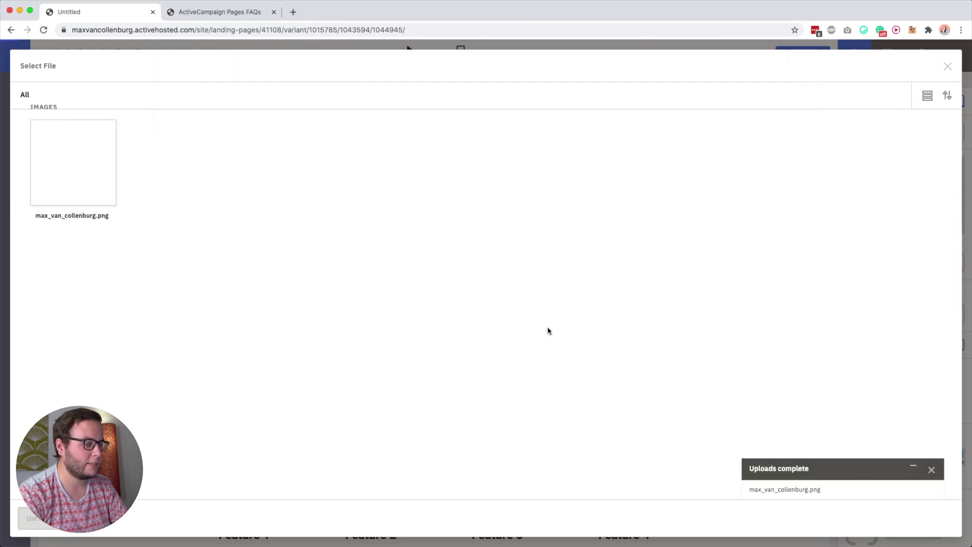
Insert the uploaded wordmark logo into the hero and narrow it to 329 px wide
left_click(85, 178)
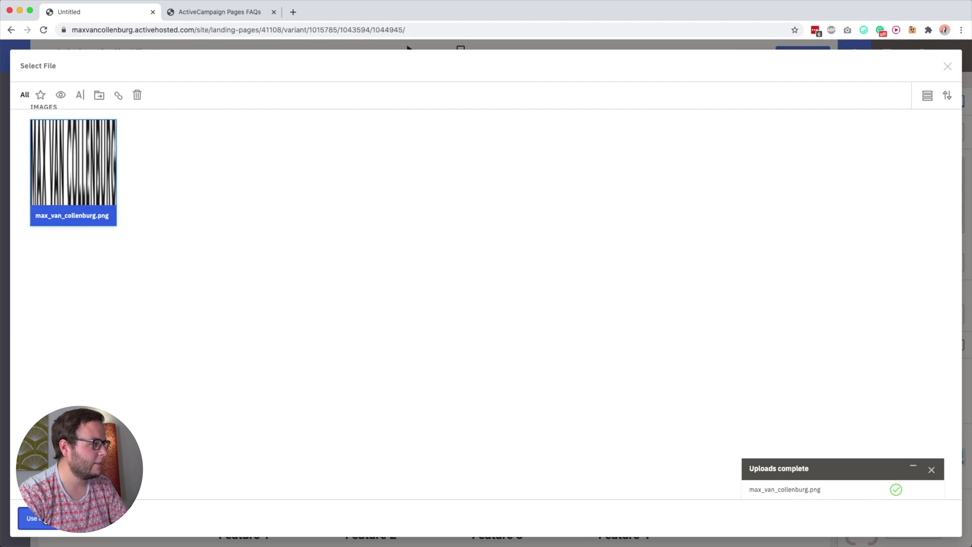
left_click(31, 519)
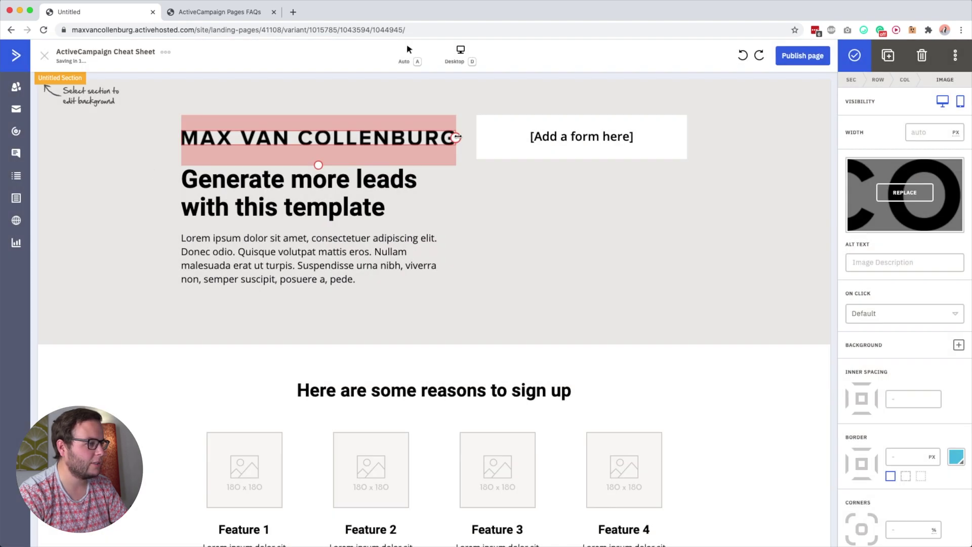
left_click_drag(411, 135, 311, 135)
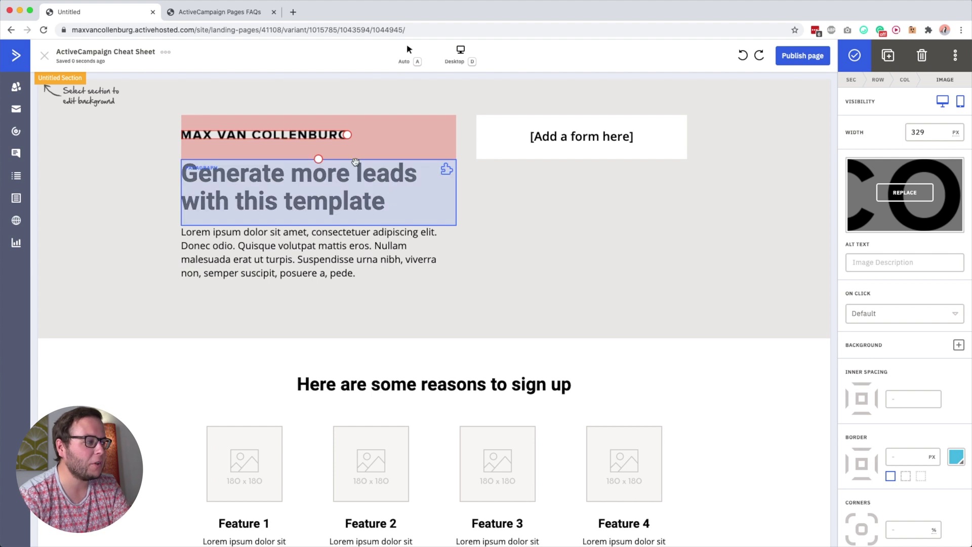
left_click(252, 177)
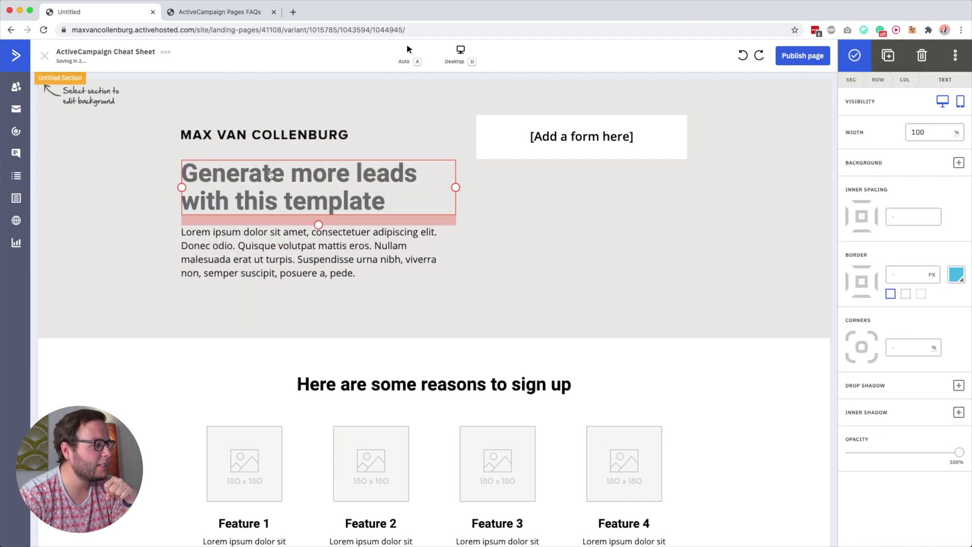
Change the headline to 'Learn my best tips & tricks for ActiveCampaign' at 90% font size
double_click(271, 175)
type("Get my")
key("super+a")
key("BackSpace")
type("Lea")
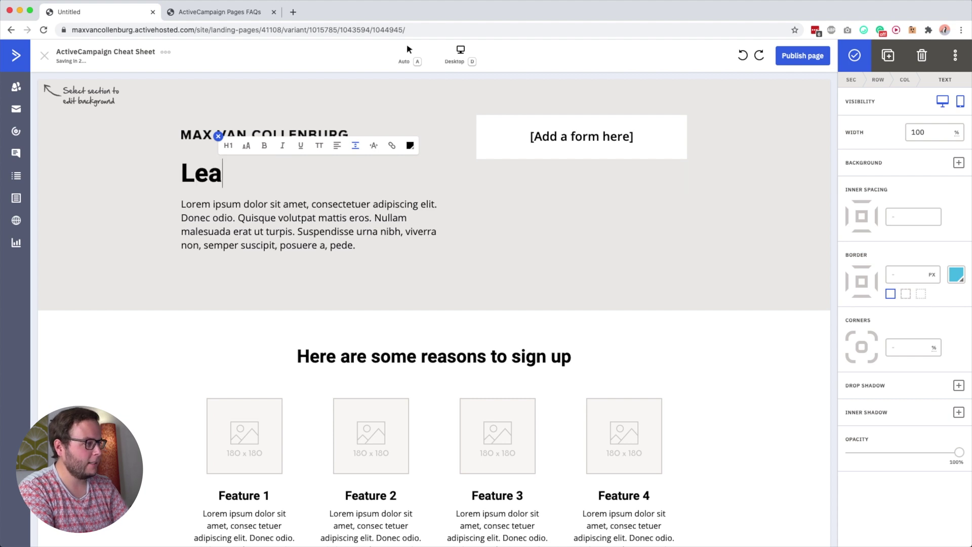
type("rn m")
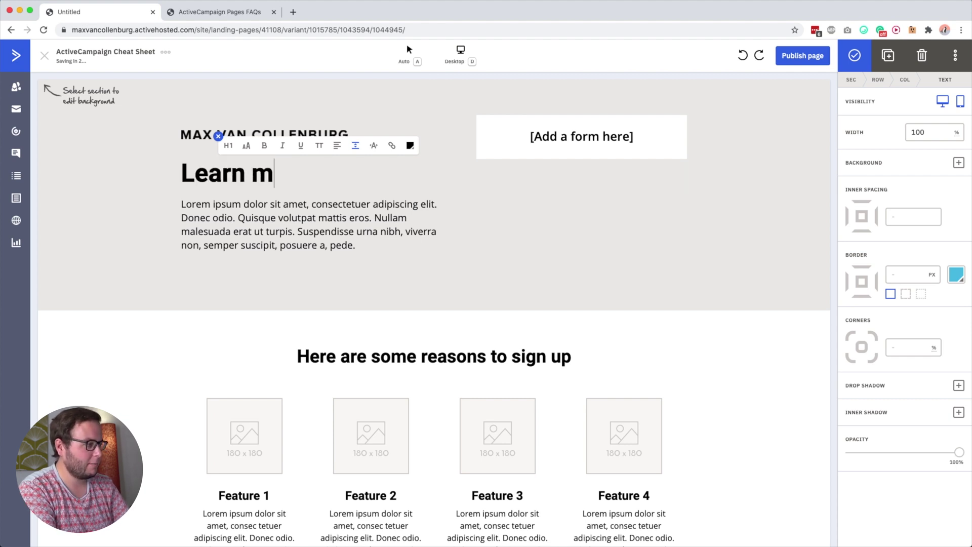
type("y best tips & tricks f")
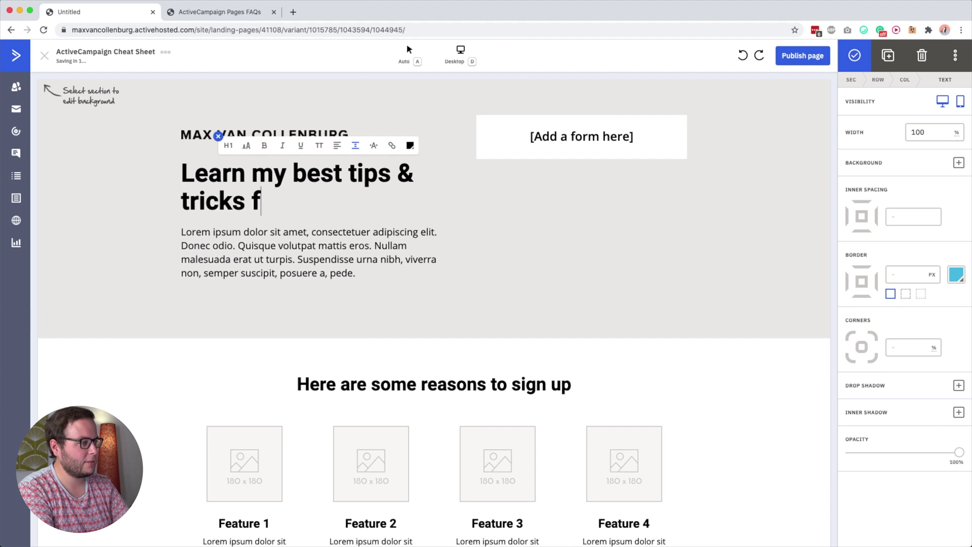
type("or ActiveCampaign")
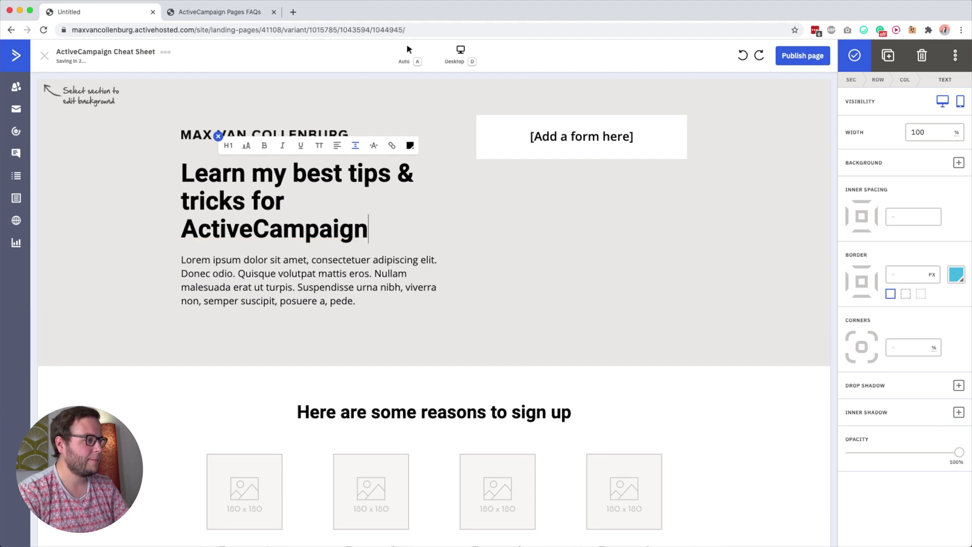
key("super+a")
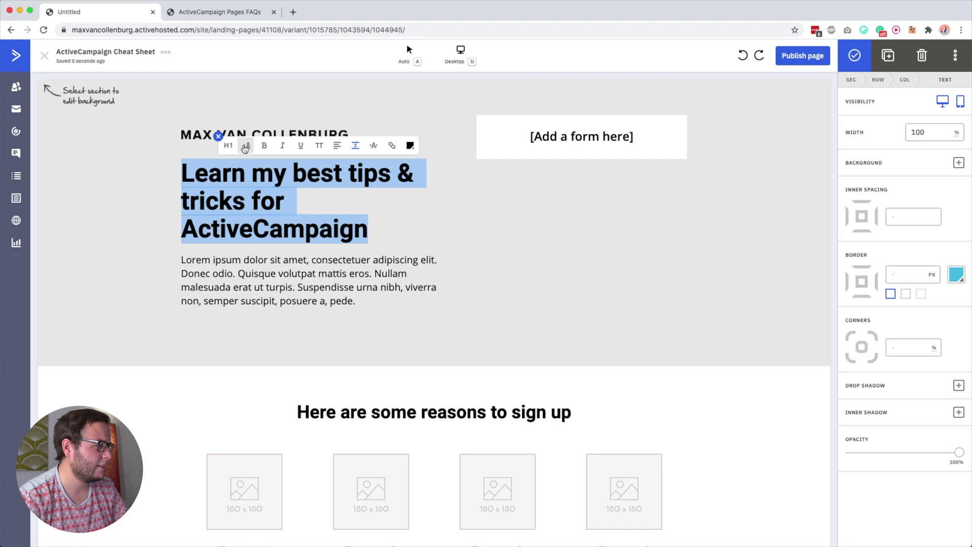
left_click(246, 146)
left_click_drag(246, 118, 236, 119)
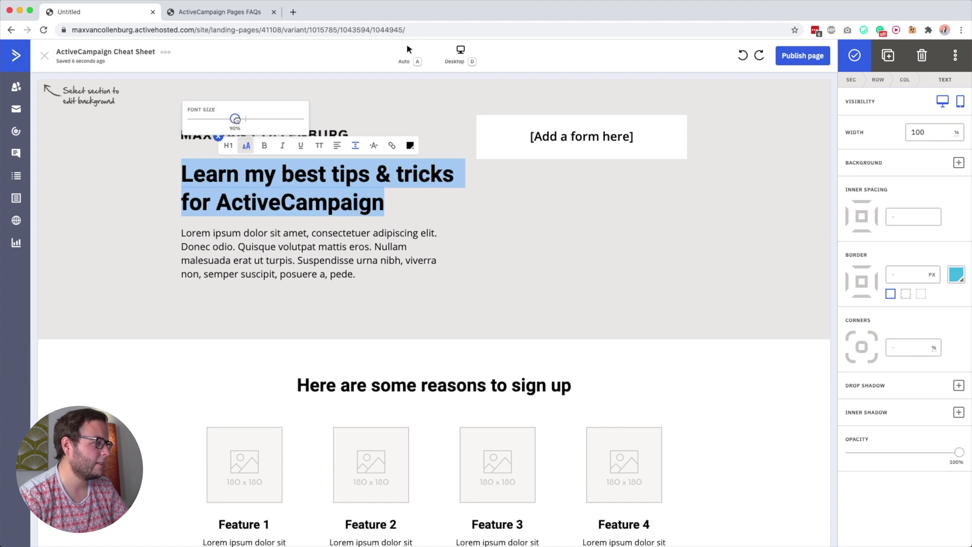
left_click(334, 172)
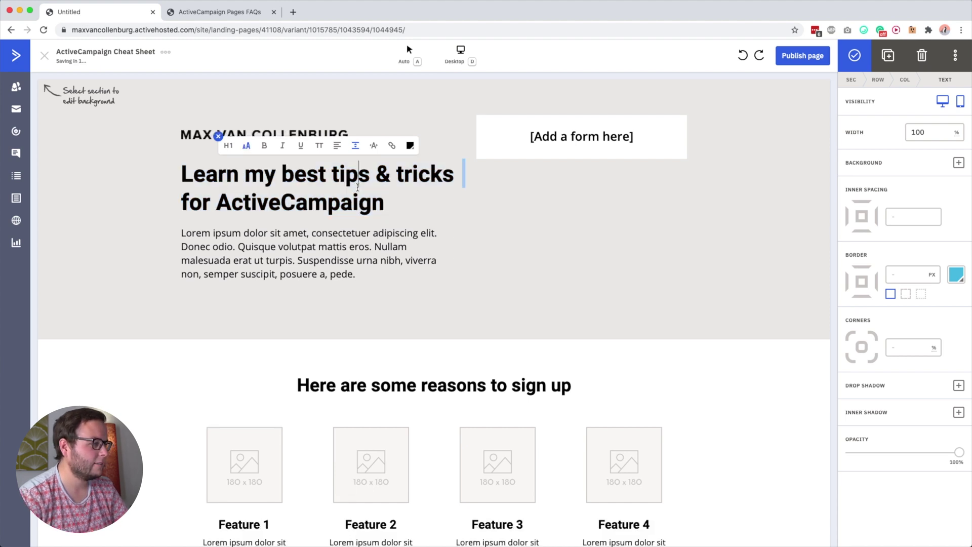
Try underline, italic and uppercase on 'ActiveCampaign', then revert it to plain text
double_click(348, 172)
left_click_drag(348, 172, 412, 173)
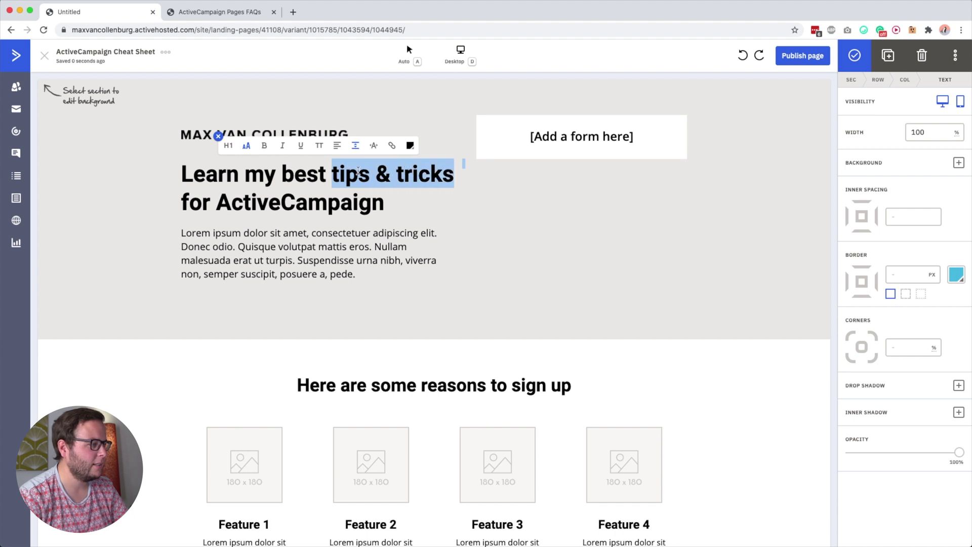
left_click(356, 172)
double_click(298, 200)
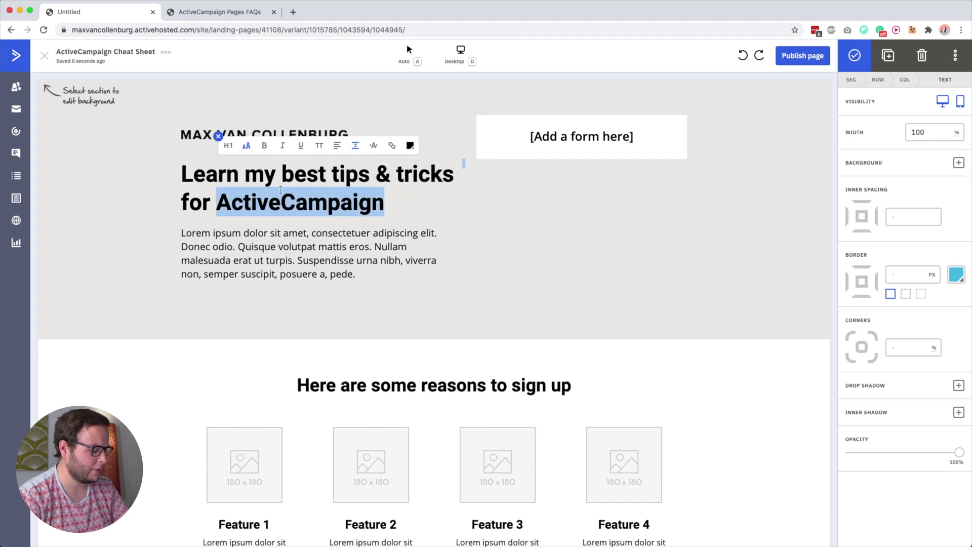
key("super+u")
key("super+u")
key("super+u")
key("super+u")
key("super+u")
key("super+u")
left_click(301, 148)
left_click(302, 147)
left_click(282, 147)
left_click(282, 147)
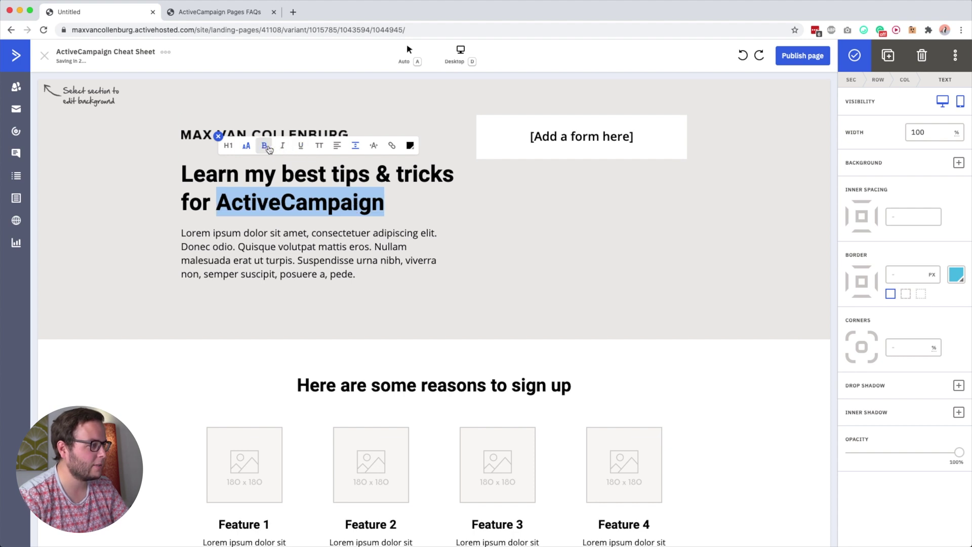
left_click(319, 147)
left_click(319, 147)
left_click(319, 147)
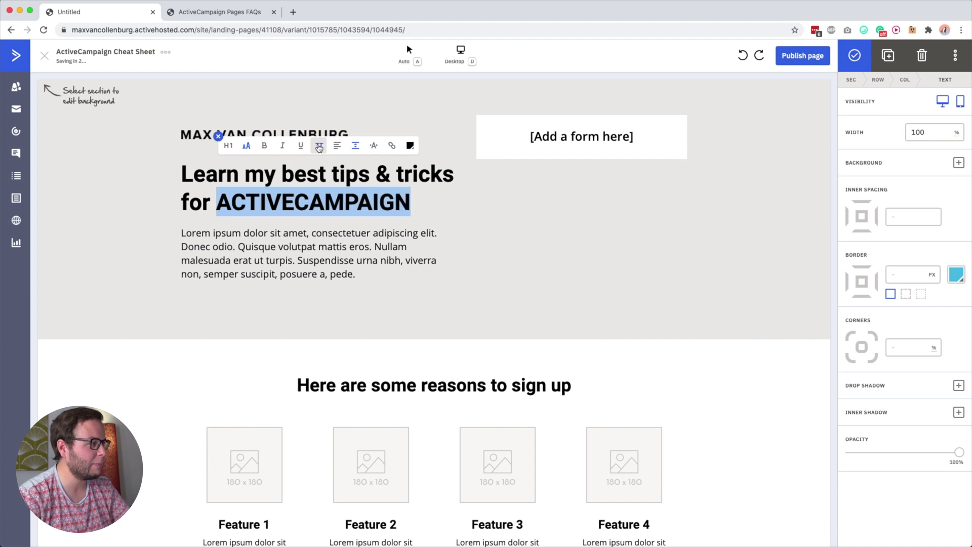
left_click(319, 147)
left_click(296, 202)
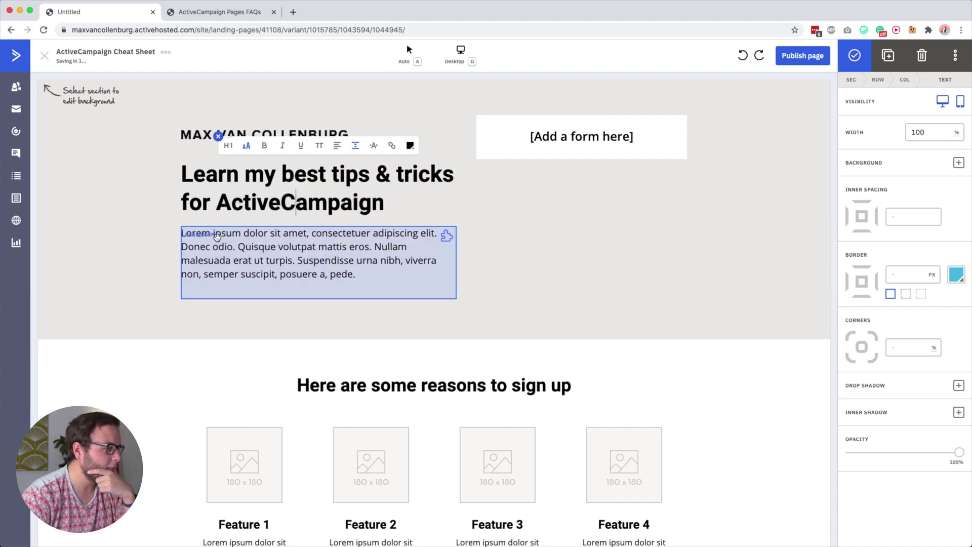
Inspect the paragraph, headline and '[Add a form here]' placeholder, then deselect to show Blocks
left_click(309, 271)
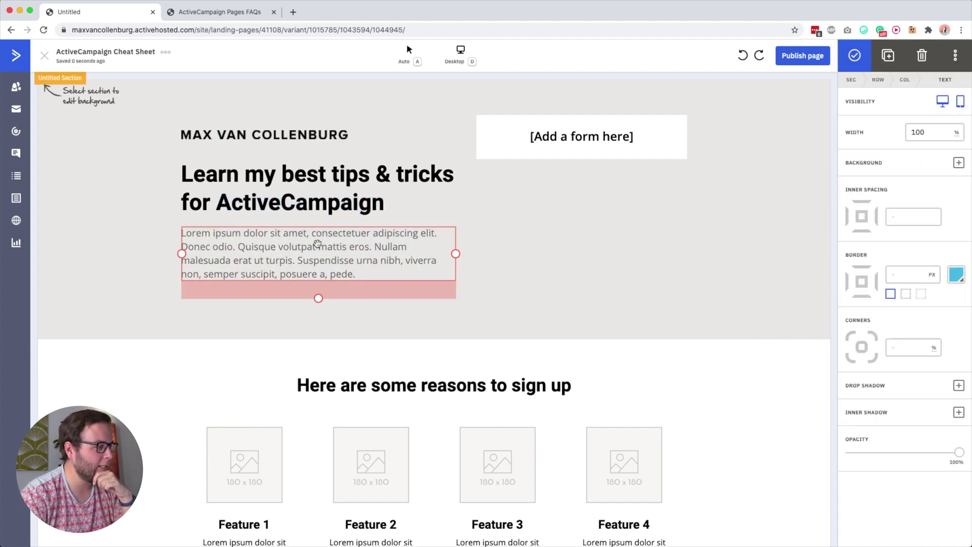
double_click(318, 244)
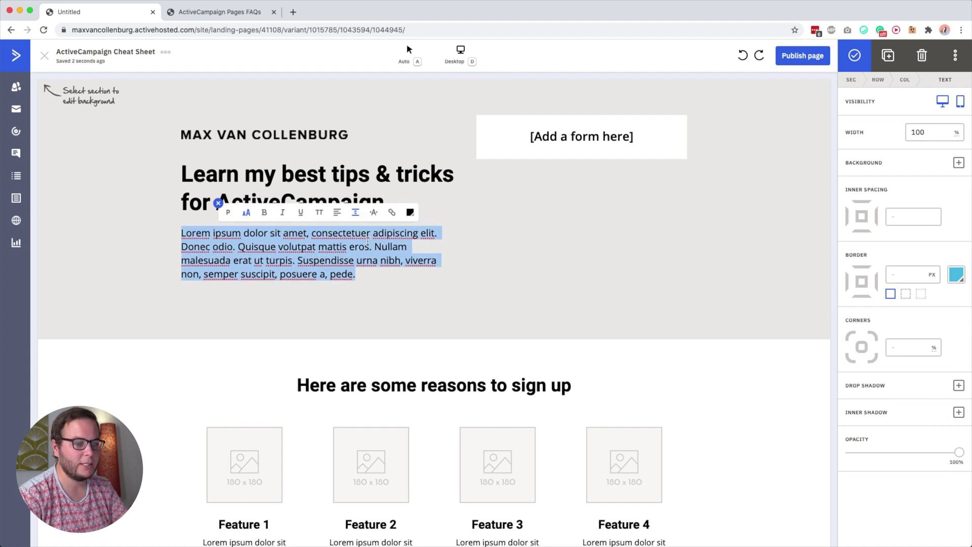
left_click(336, 249)
left_click(323, 172)
left_click(542, 227)
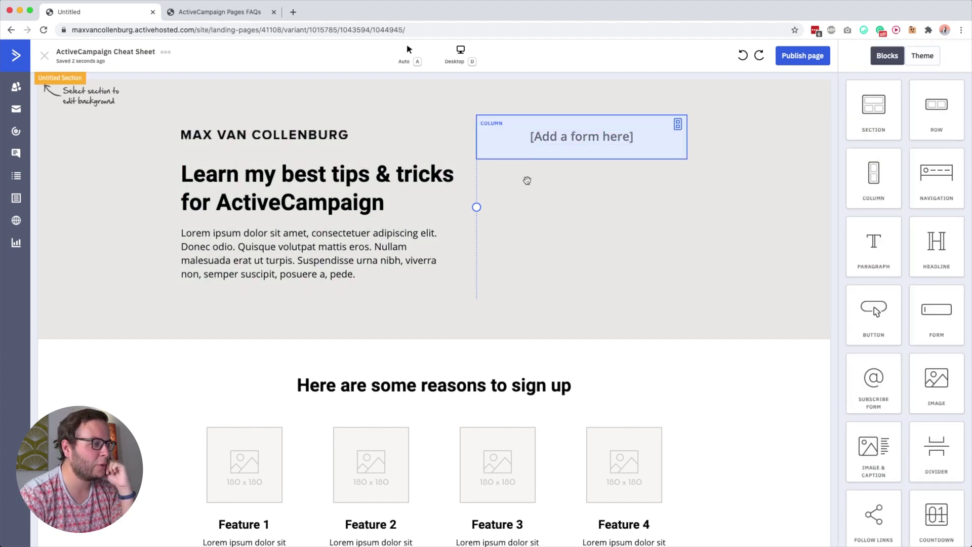
left_click(565, 123)
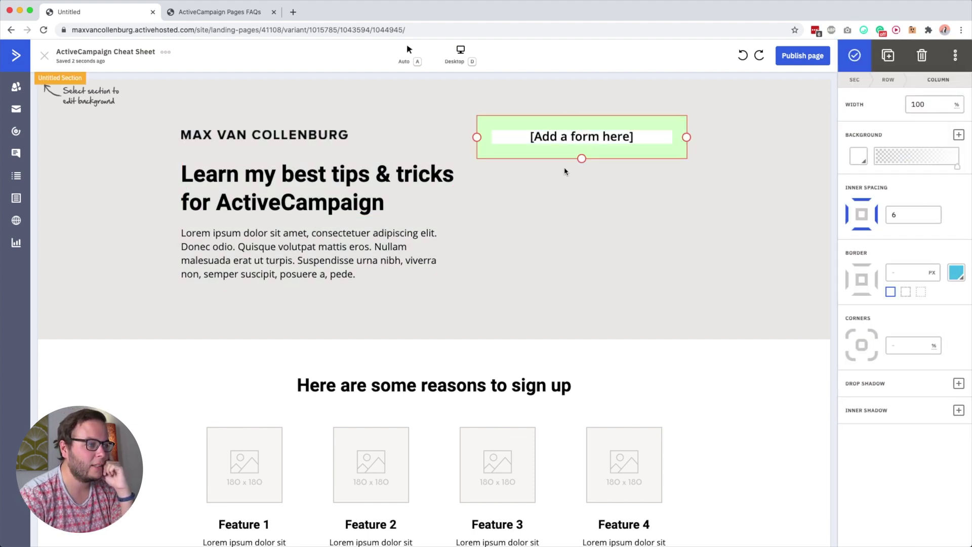
left_click(597, 234)
left_click(576, 139)
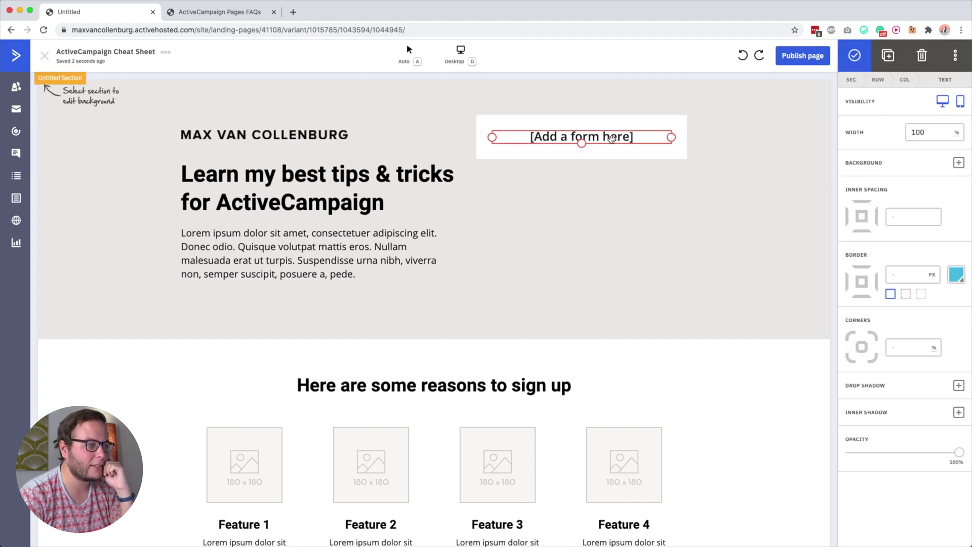
double_click(642, 138)
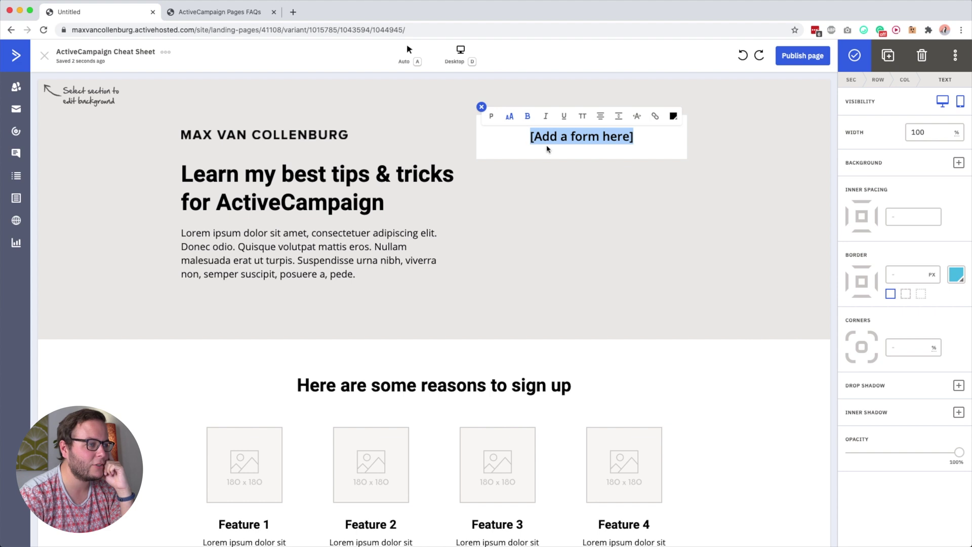
key("Escape")
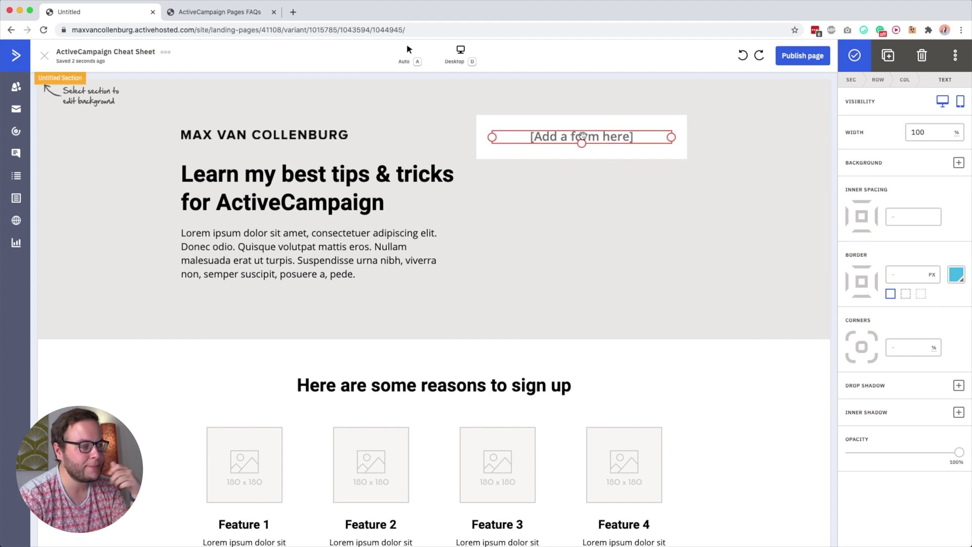
key("Escape")
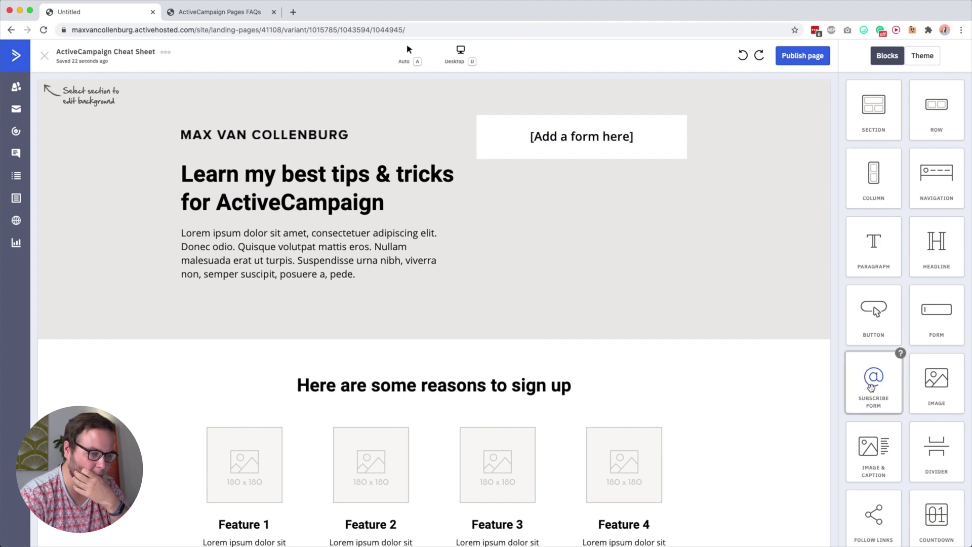
Add a trial subscribe form beneath the form placeholder and adjust its spacing
scroll(871, 387, "down", 3)
scroll(871, 388, "up", 3)
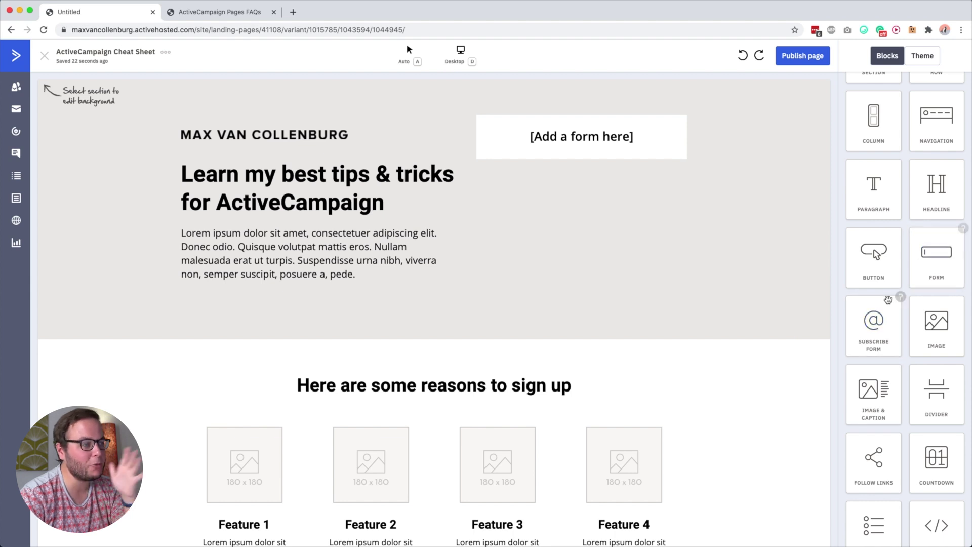
left_click_drag(869, 324, 579, 165)
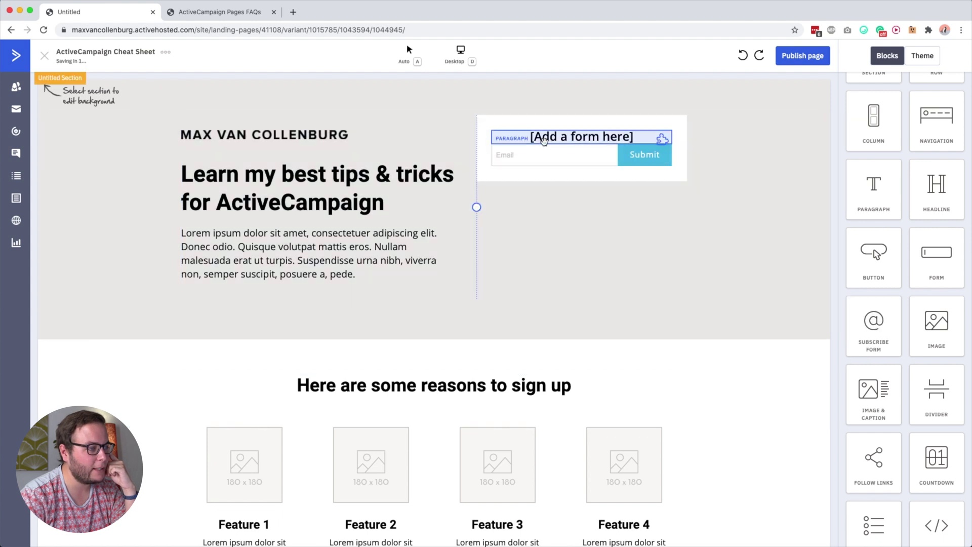
left_click(538, 160)
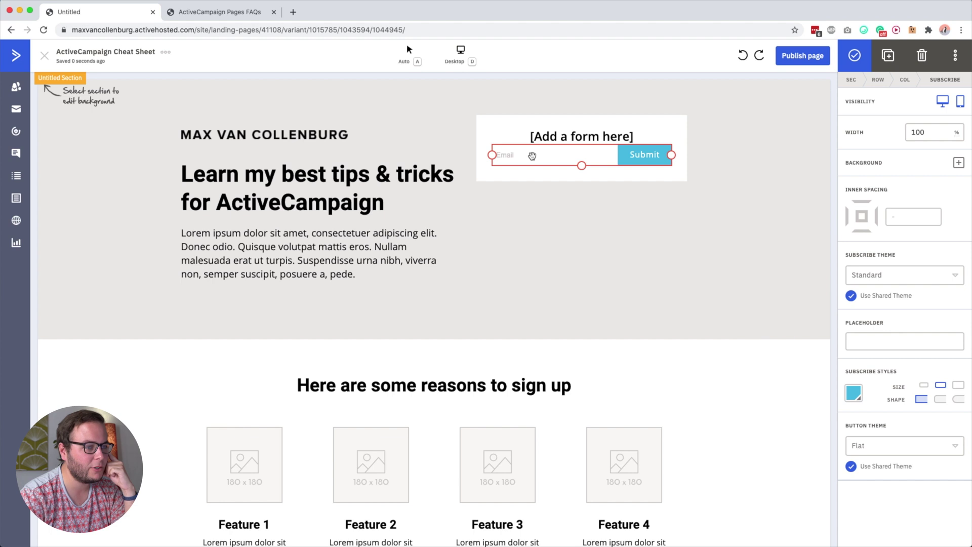
left_click(647, 156)
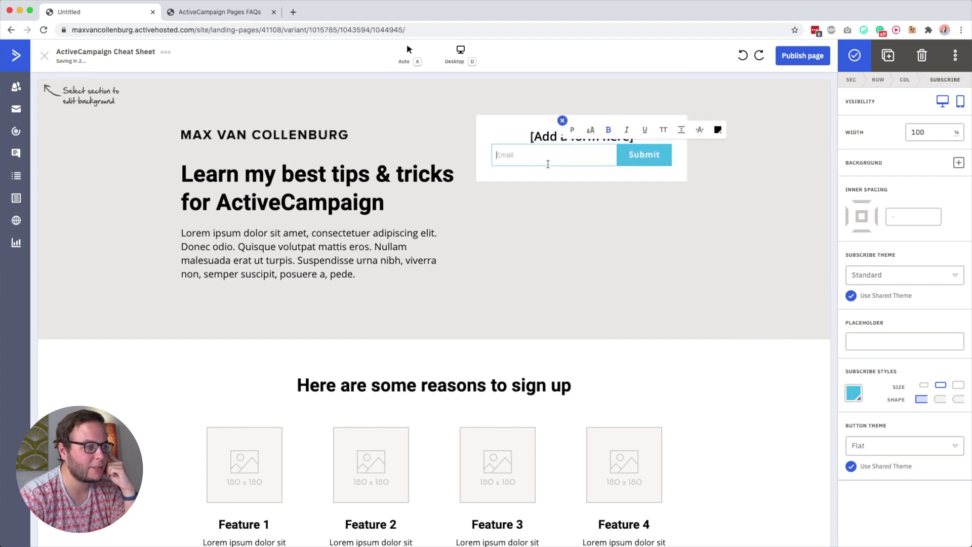
left_click(504, 155)
left_click(563, 186)
left_click(556, 158)
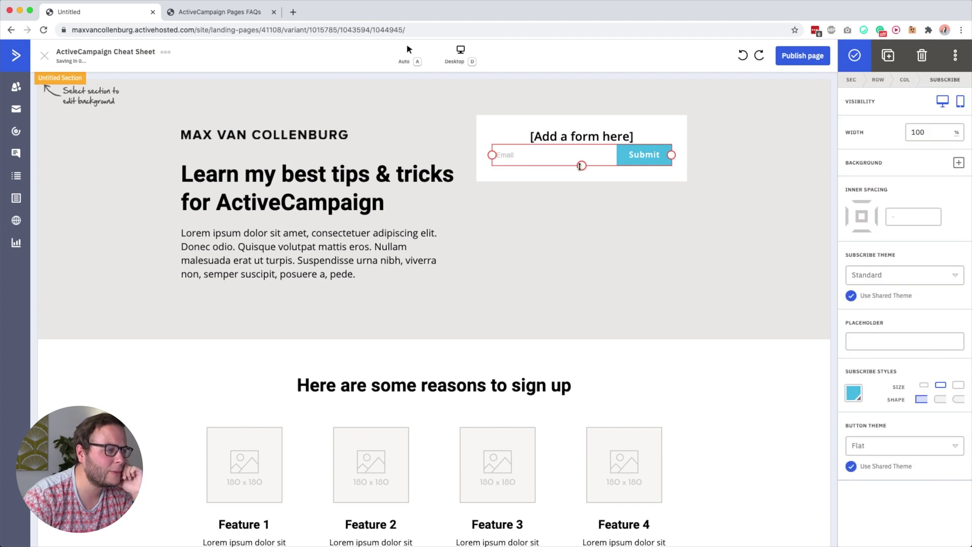
mouse_move(582, 166)
left_mouse_down()
mouse_move(582, 202)
mouse_move(581, 166)
left_mouse_up()
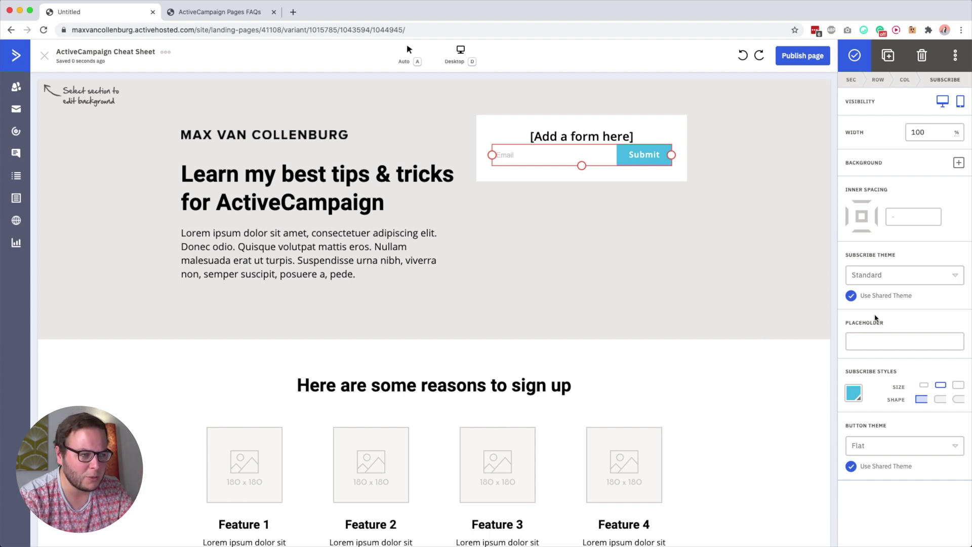
Toggle the subscribe block's mobile visibility off and back on, then delete the block
right_click(594, 156)
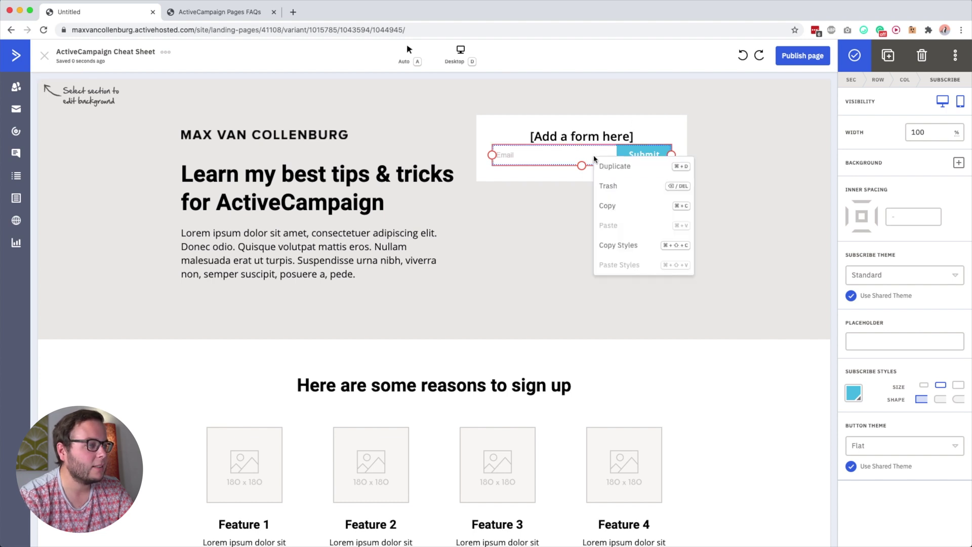
left_click(539, 153)
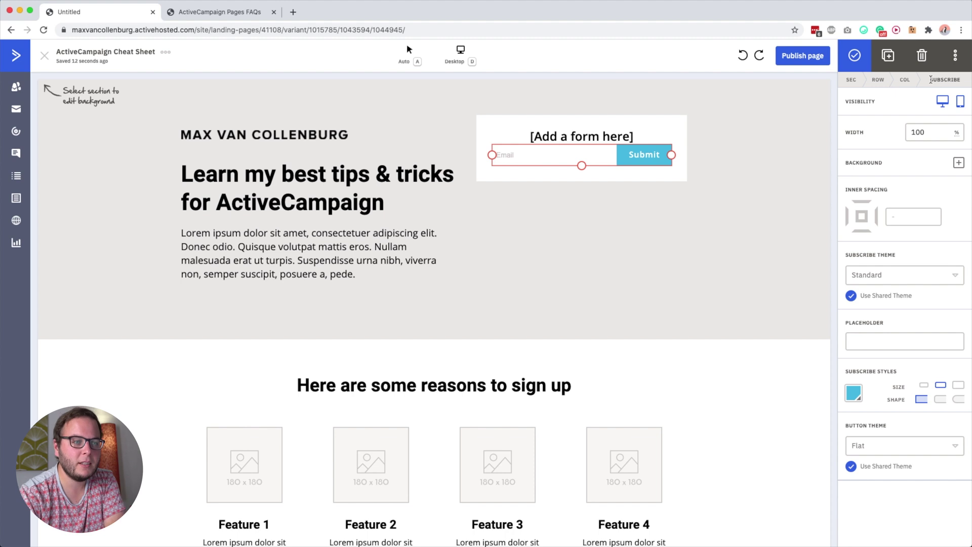
left_click(954, 59)
left_click(953, 59)
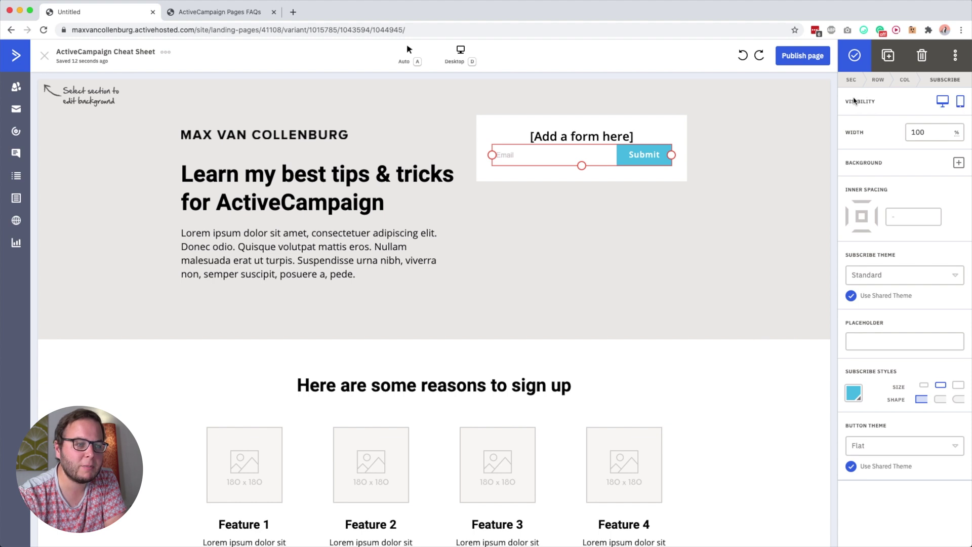
left_click(960, 104)
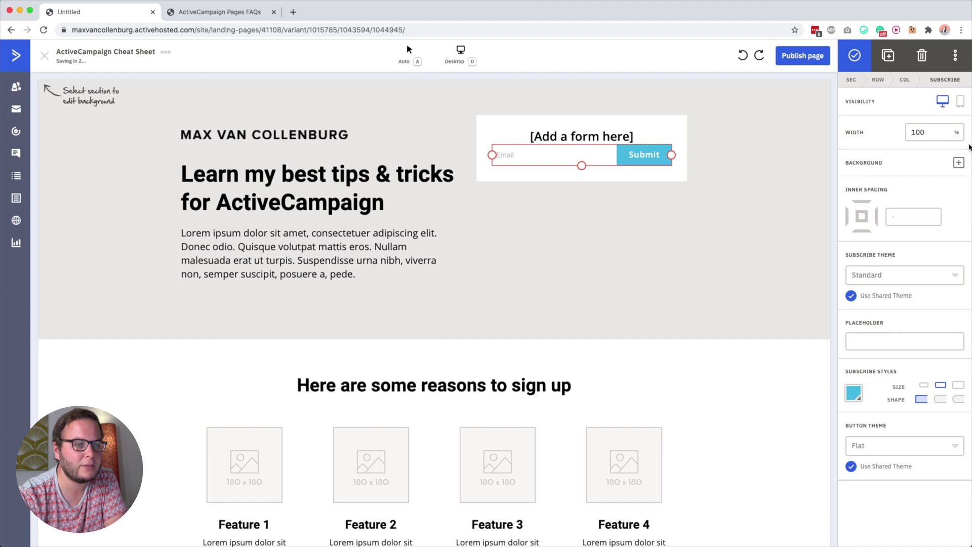
left_click(960, 105)
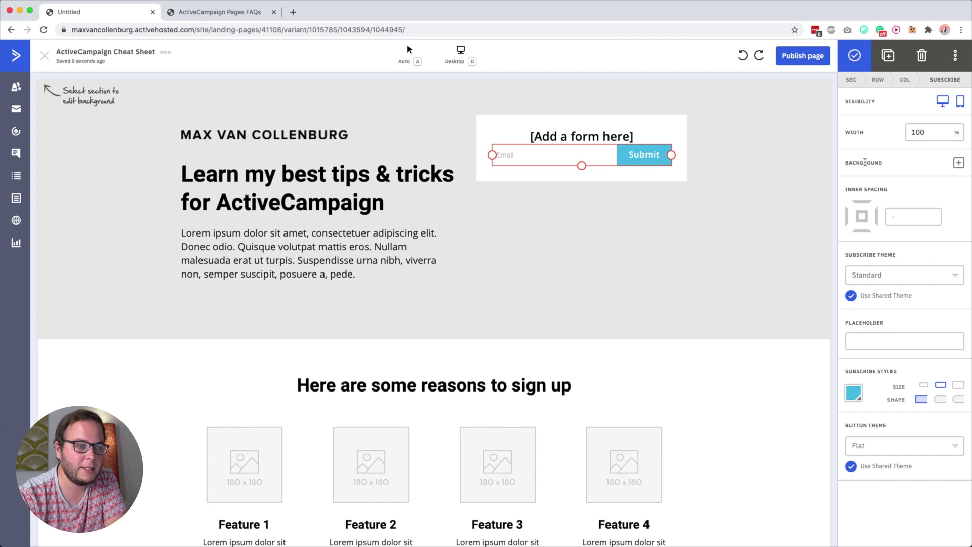
left_click(651, 189)
left_click(606, 159)
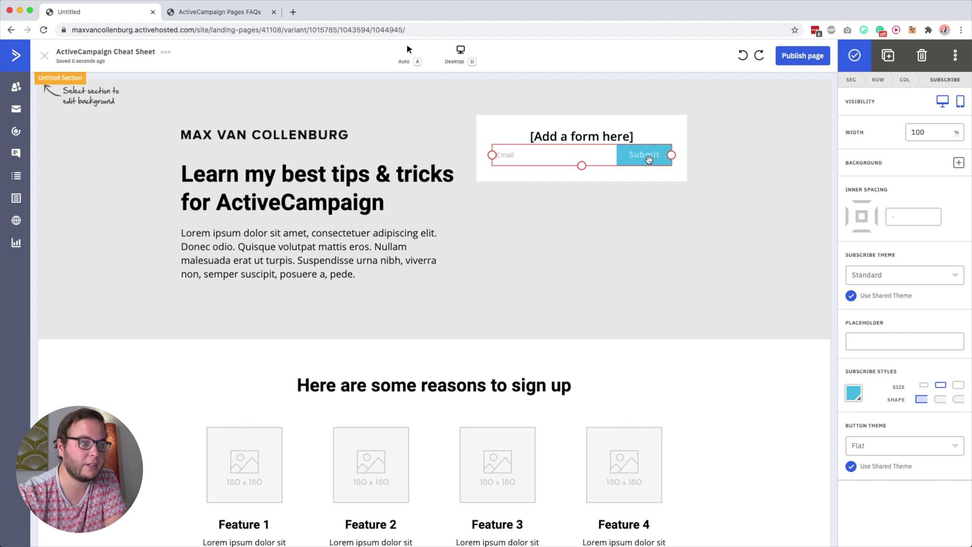
left_click(922, 56)
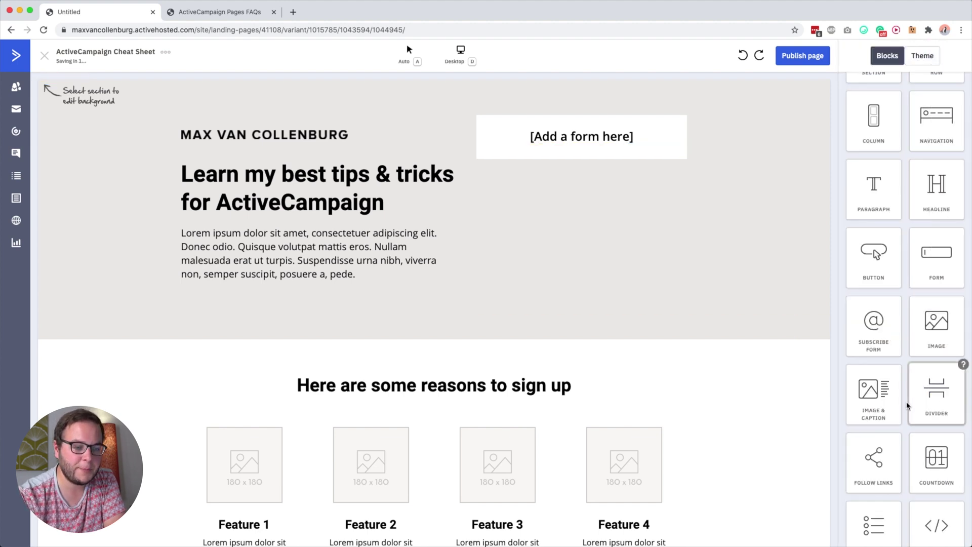
Drop a Form block into the hero's form box and add a First Name field beside Email
scroll(908, 405, "down", 2)
left_click_drag(937, 160, 546, 146)
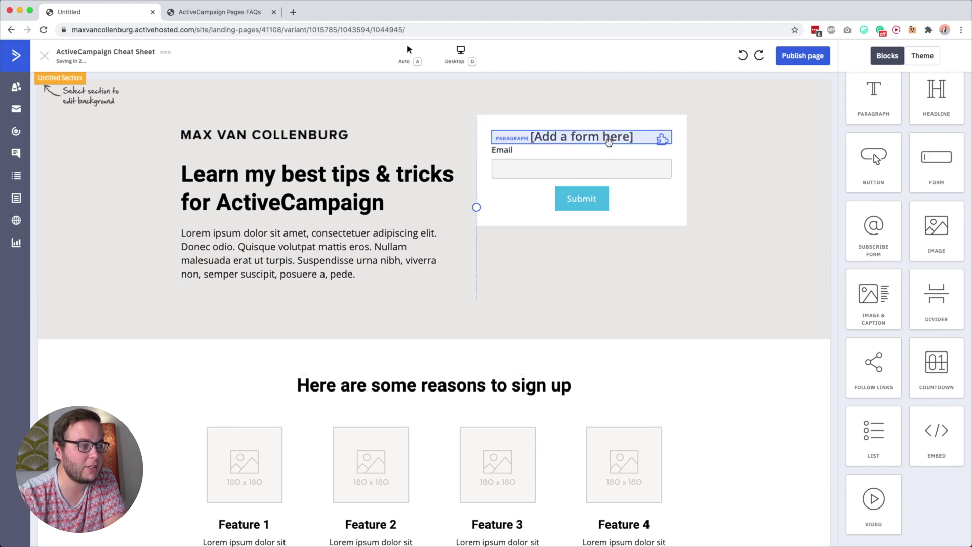
left_click(600, 182)
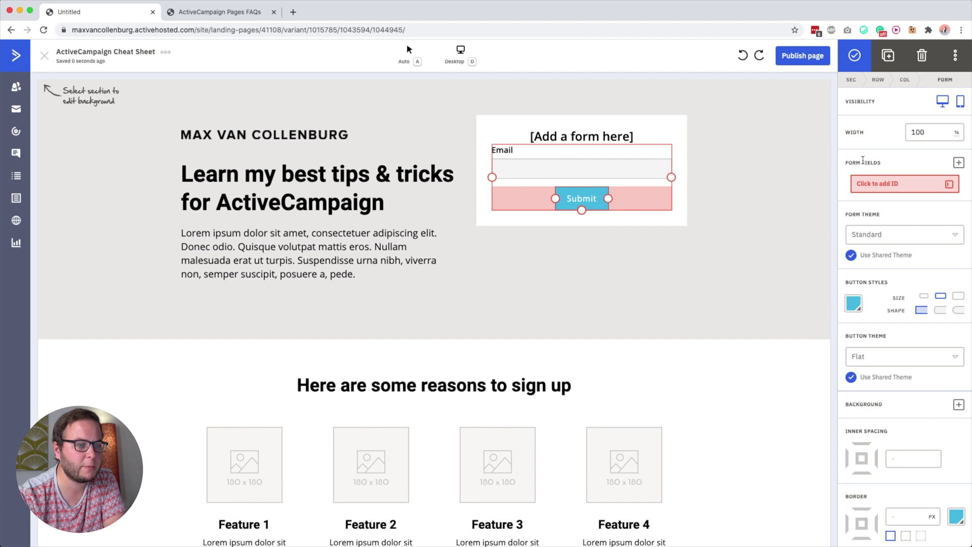
left_click(878, 188)
left_click(876, 255)
left_click(878, 223)
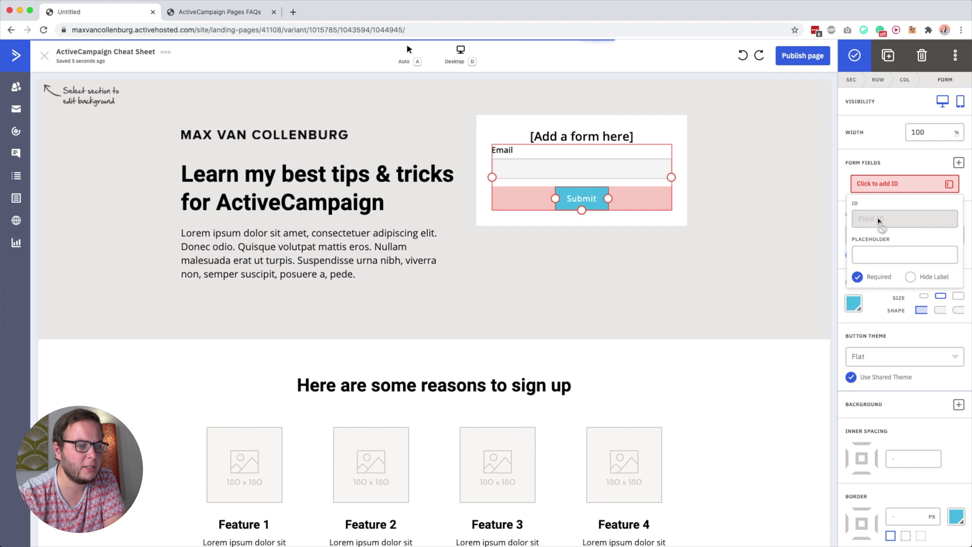
left_click(890, 170)
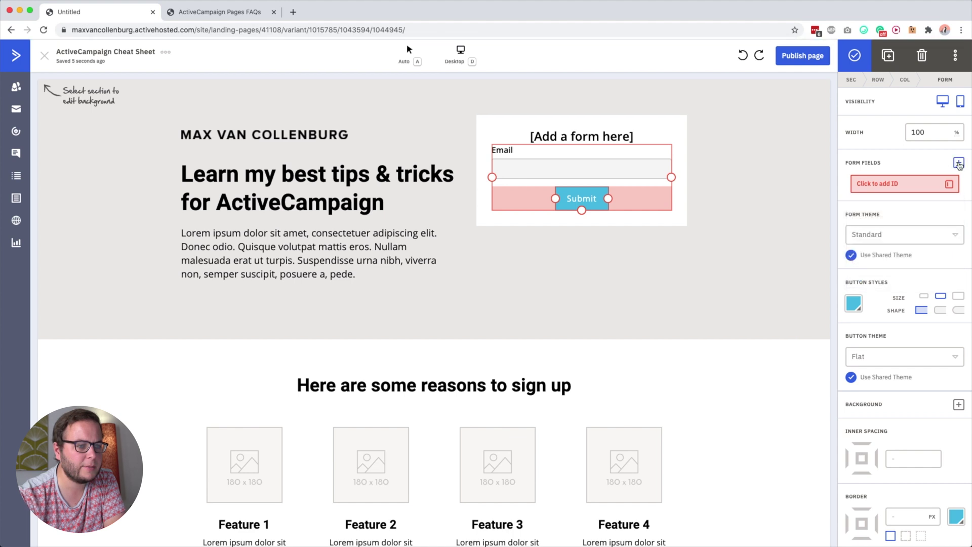
left_click(958, 163)
left_click(918, 182)
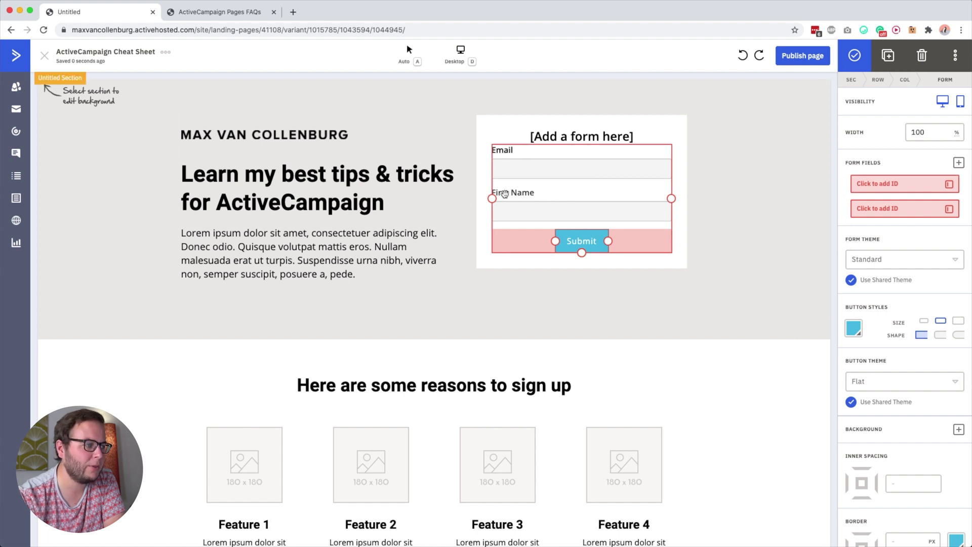
Move First Name above Email, give Email the 'Your best email' placeholder and hide its label
left_click_drag(503, 150, 523, 147)
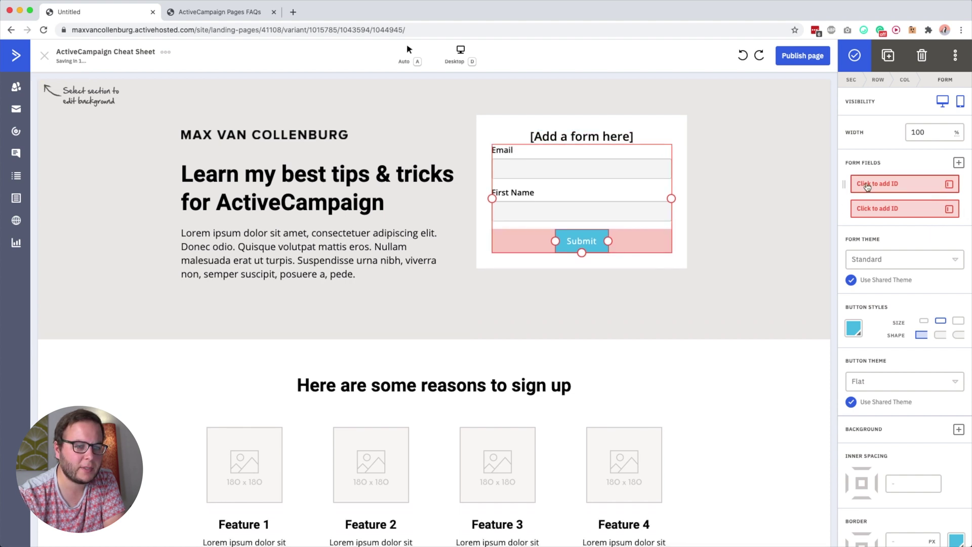
left_click_drag(844, 208, 874, 182)
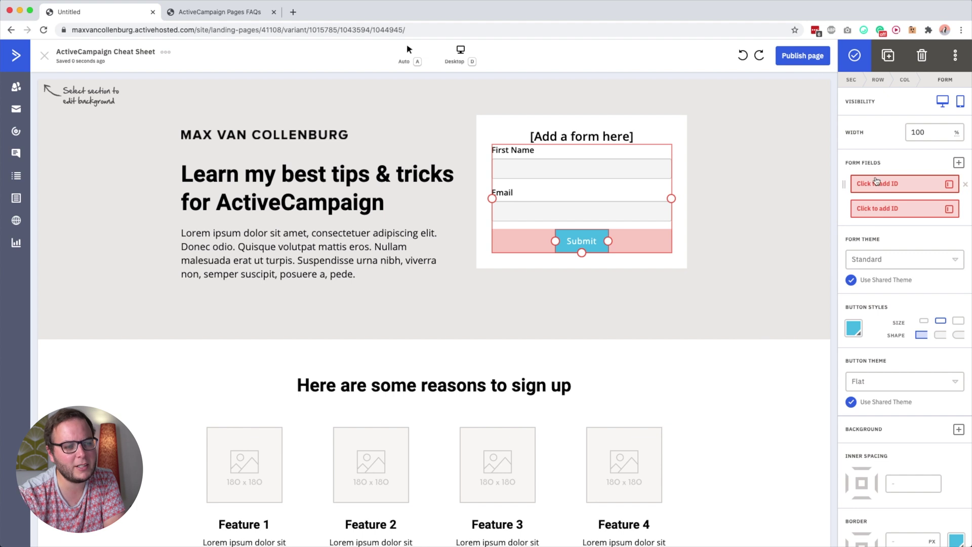
left_click(887, 214)
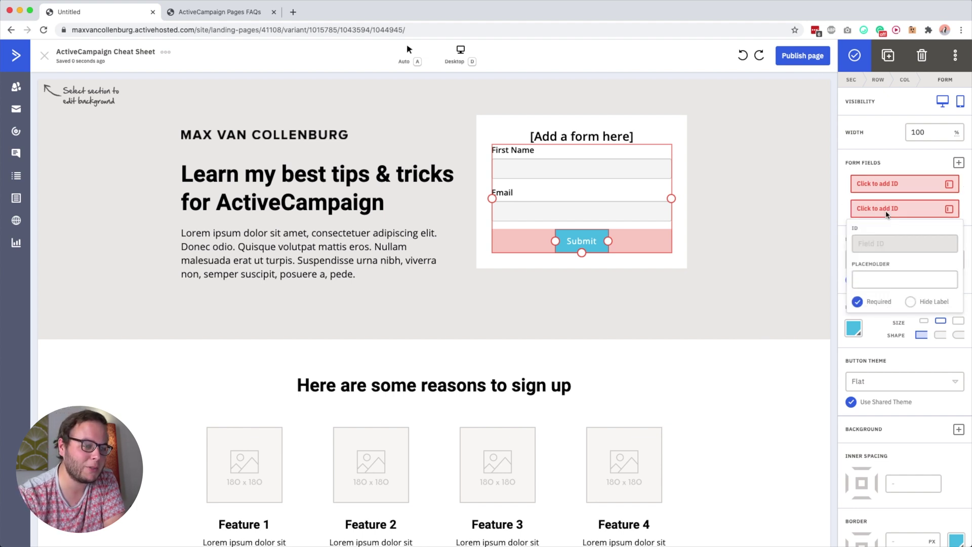
left_click(886, 215)
left_click(879, 211)
left_click(878, 273)
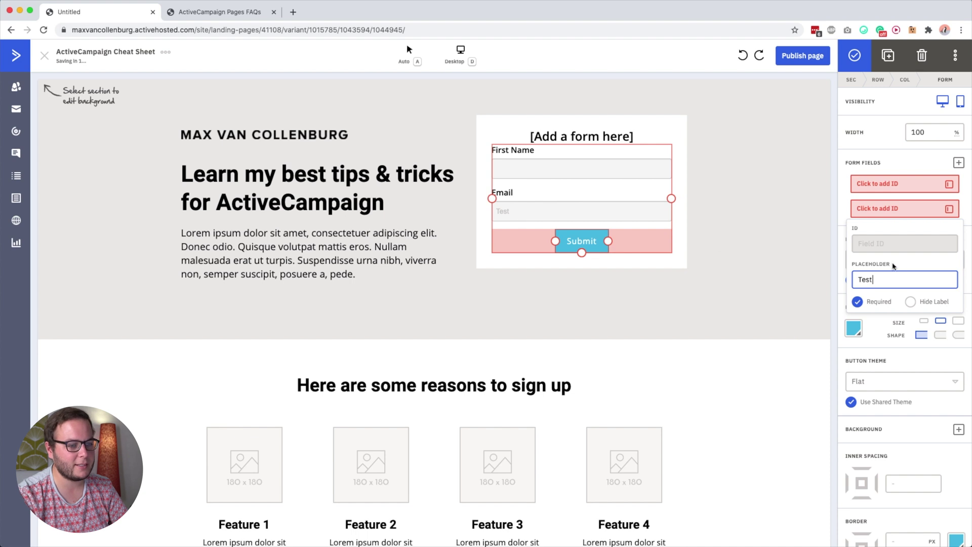
key("super+a")
type("Y")
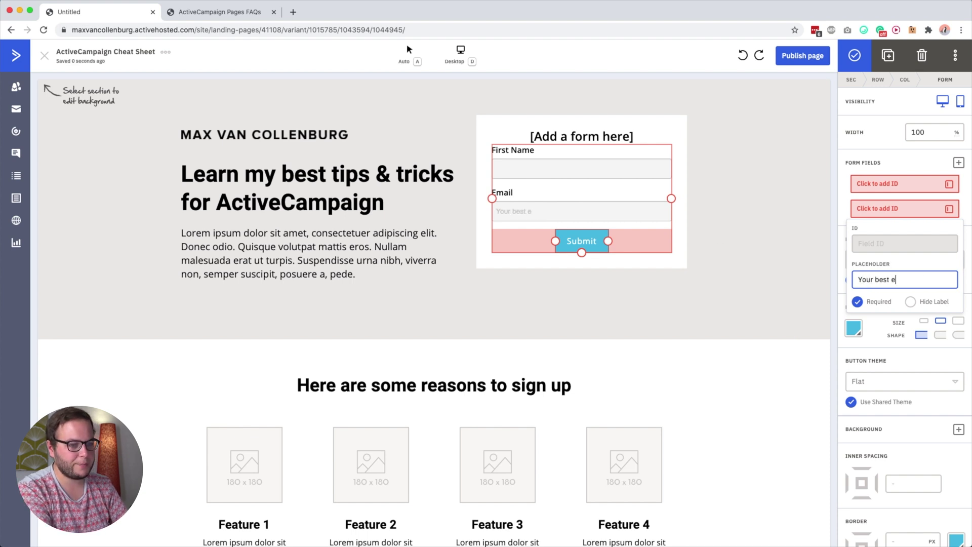
key("Return")
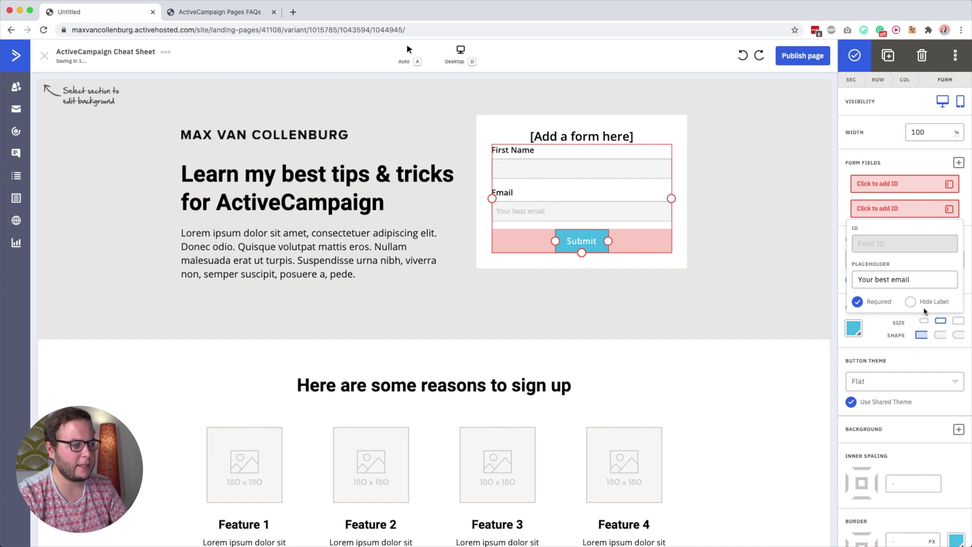
left_click(911, 303)
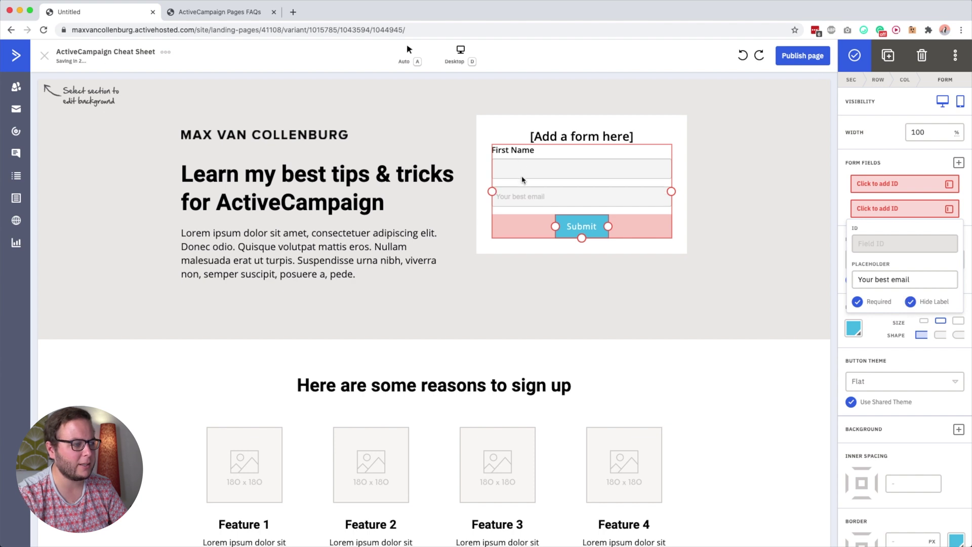
left_click(868, 186)
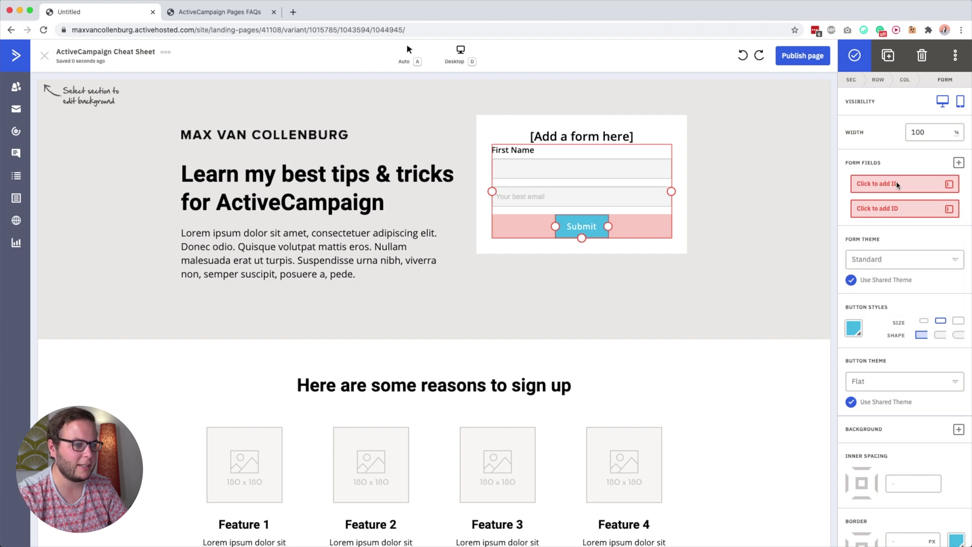
Hide the First Name label and stretch the Submit button to the form's full width
left_click(885, 186)
left_click(869, 253)
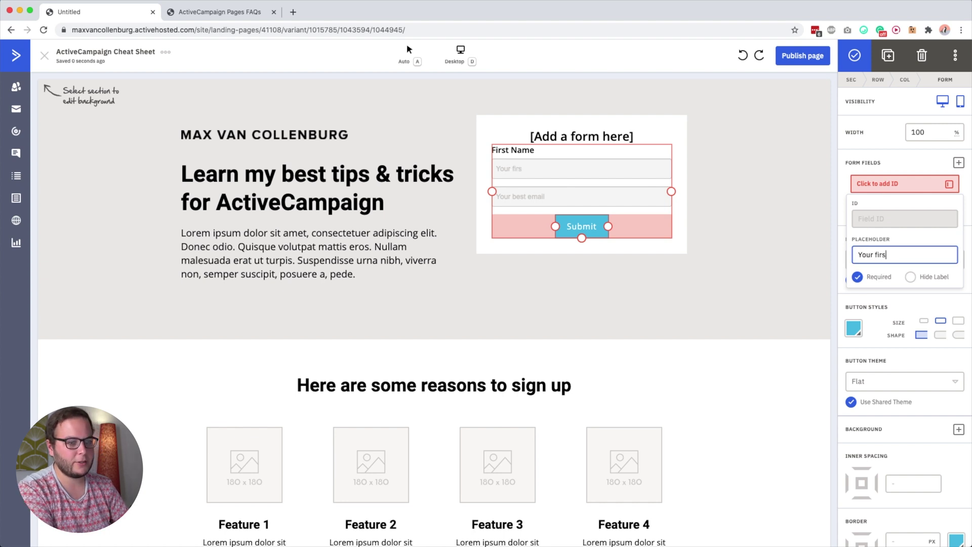
left_click(911, 276)
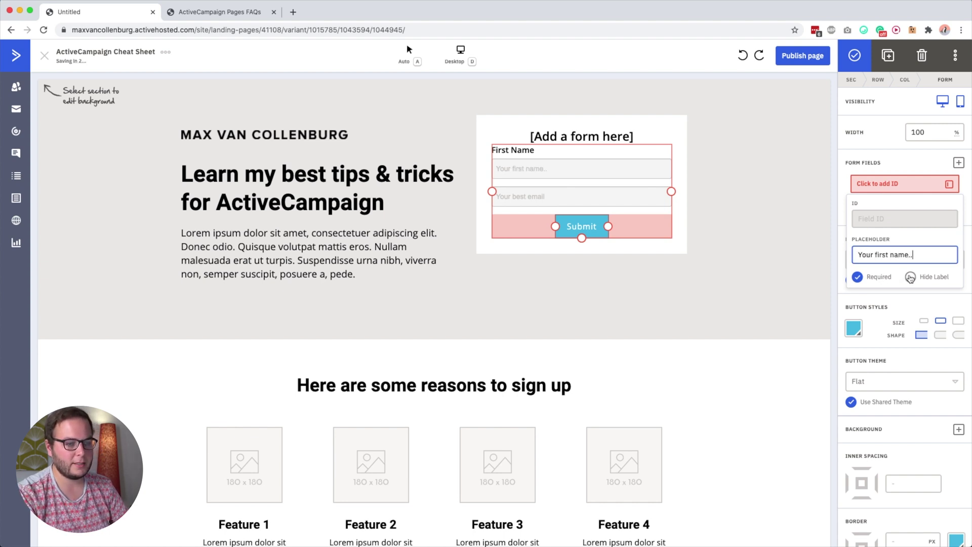
left_click(888, 169)
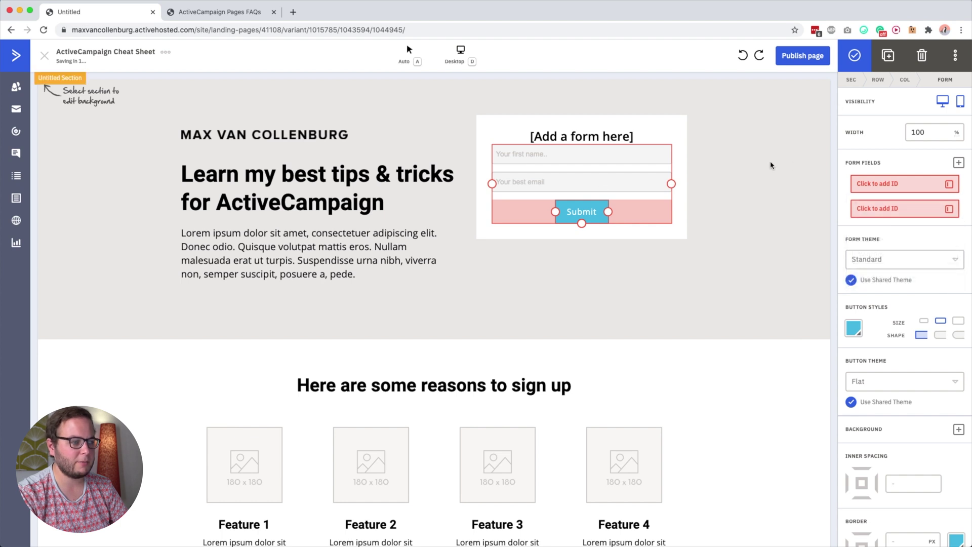
left_click(614, 249)
left_click(600, 212)
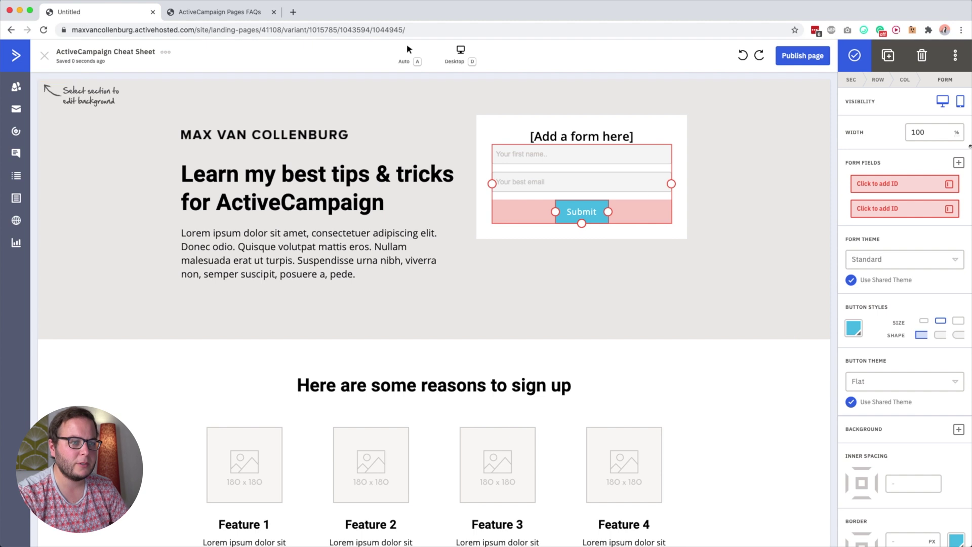
left_click_drag(607, 212, 694, 219)
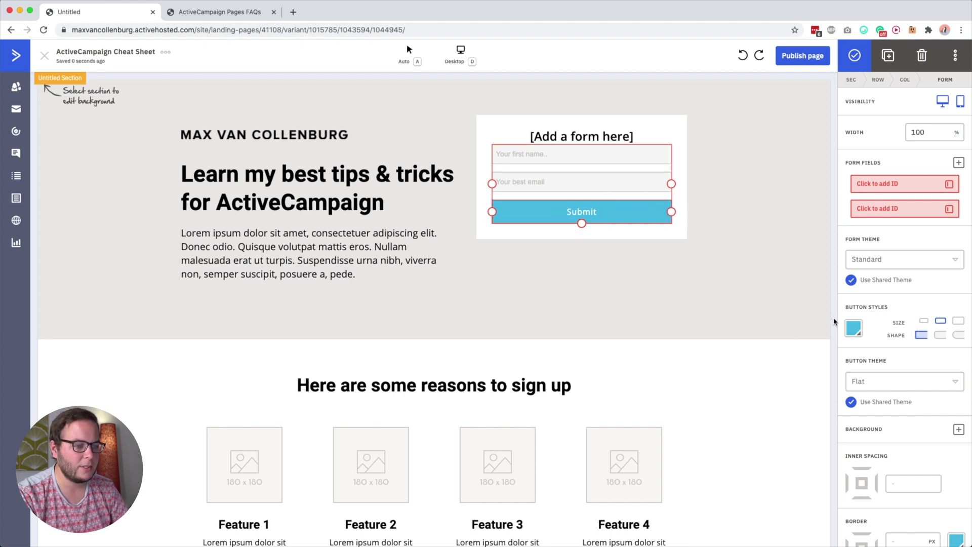
Review the Submit button colour choices and close them without changing the colour
left_click(854, 328)
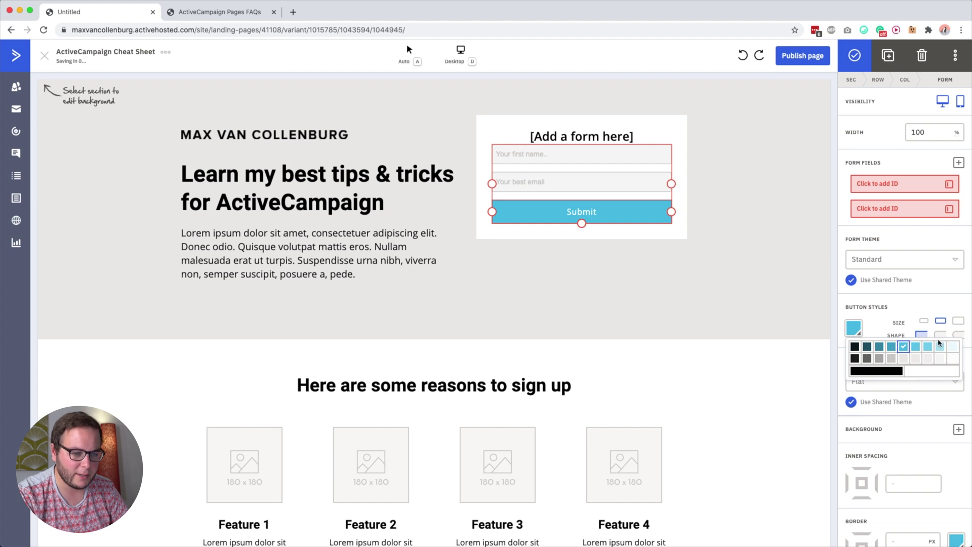
left_click(861, 334)
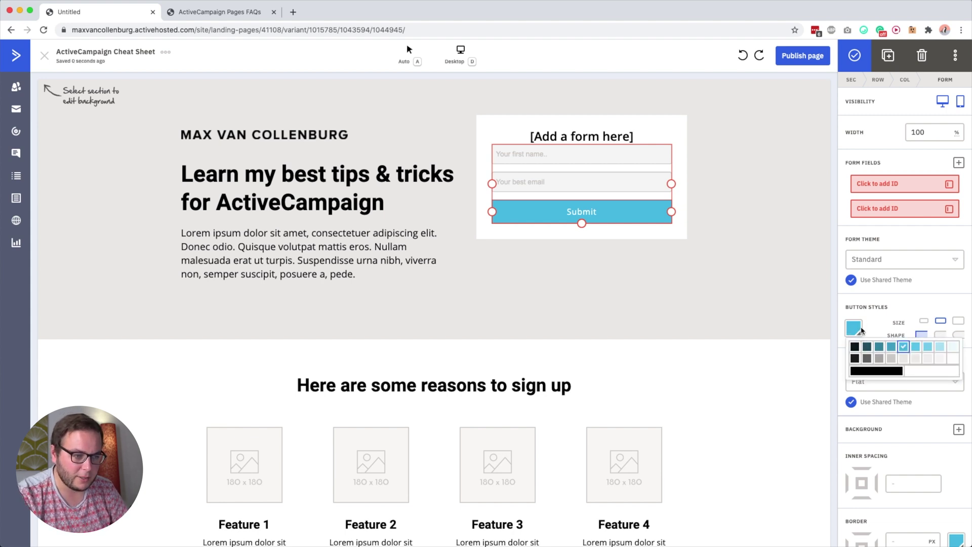
left_click(858, 334)
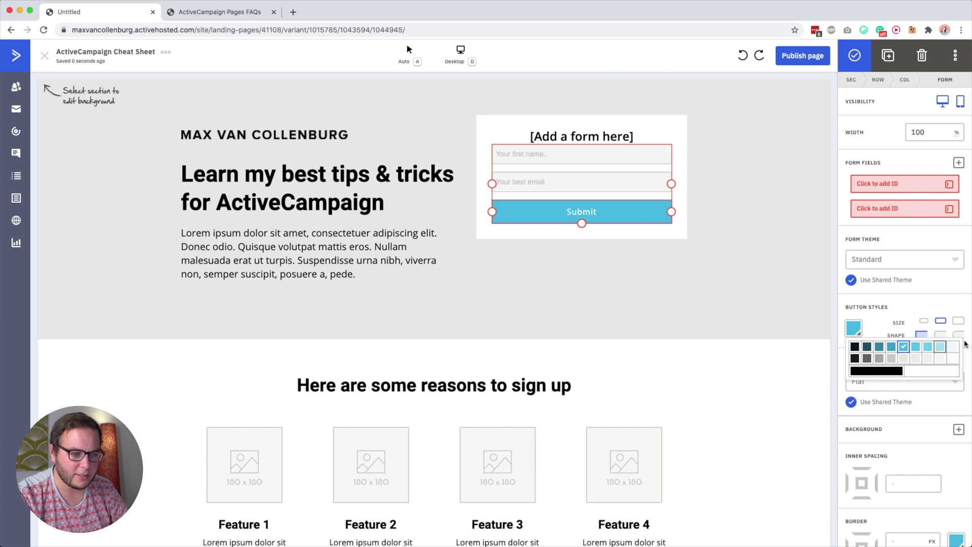
left_click(869, 305)
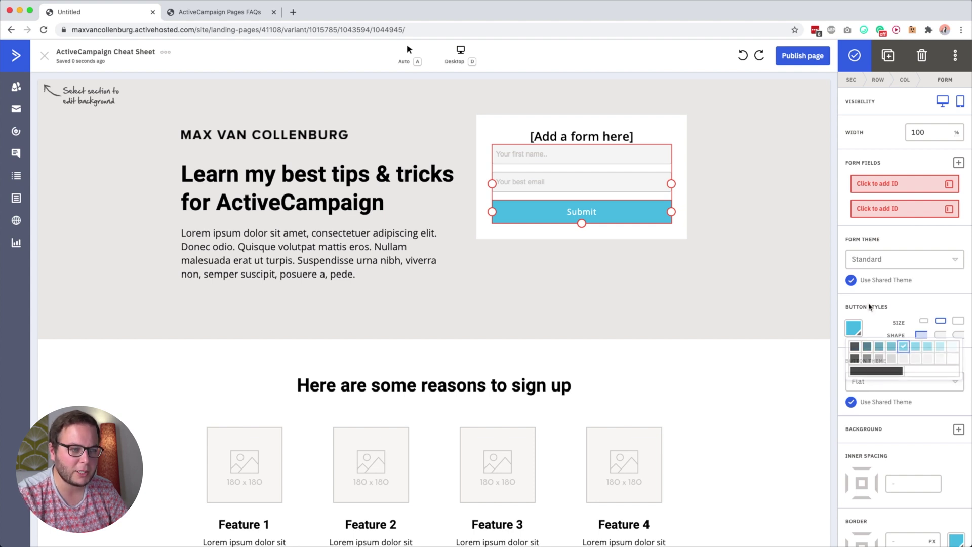
left_click(853, 328)
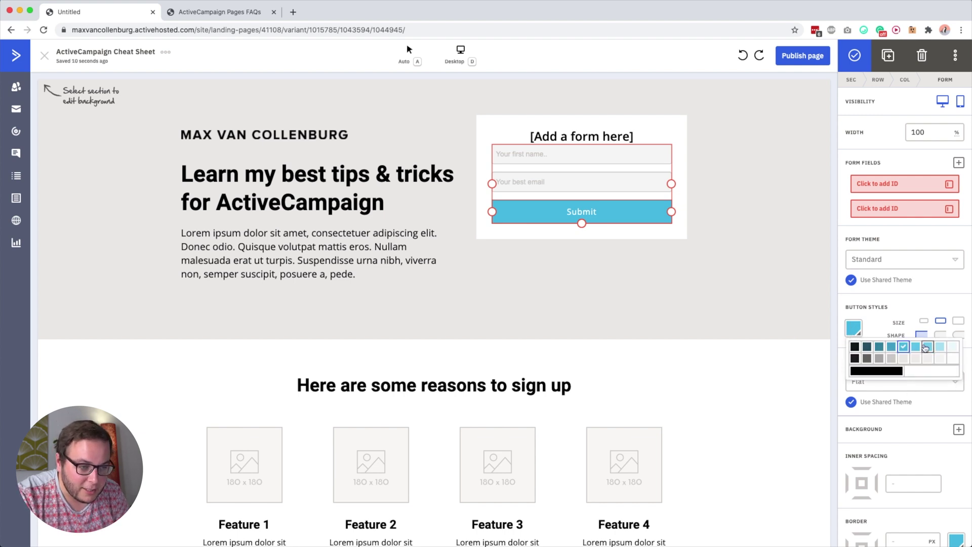
left_click(913, 290)
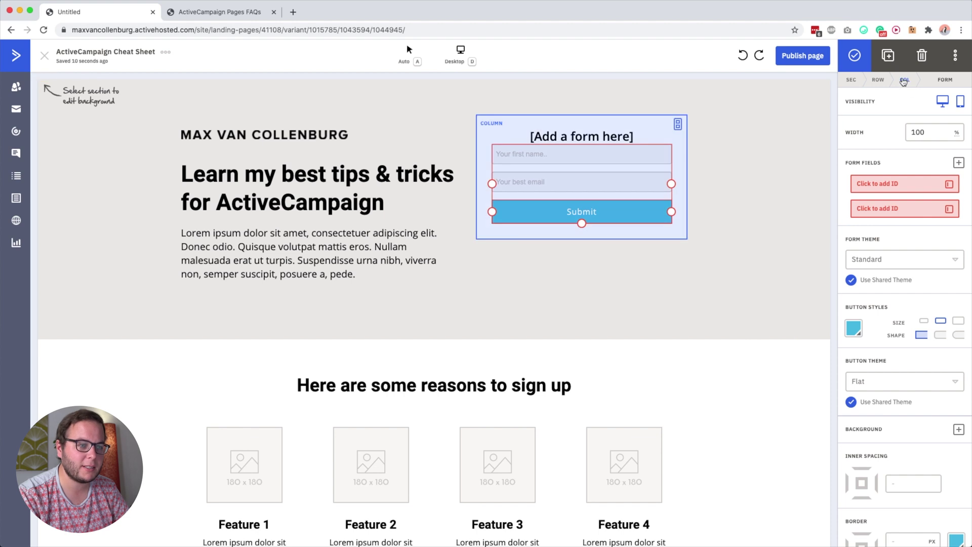
left_click(744, 157)
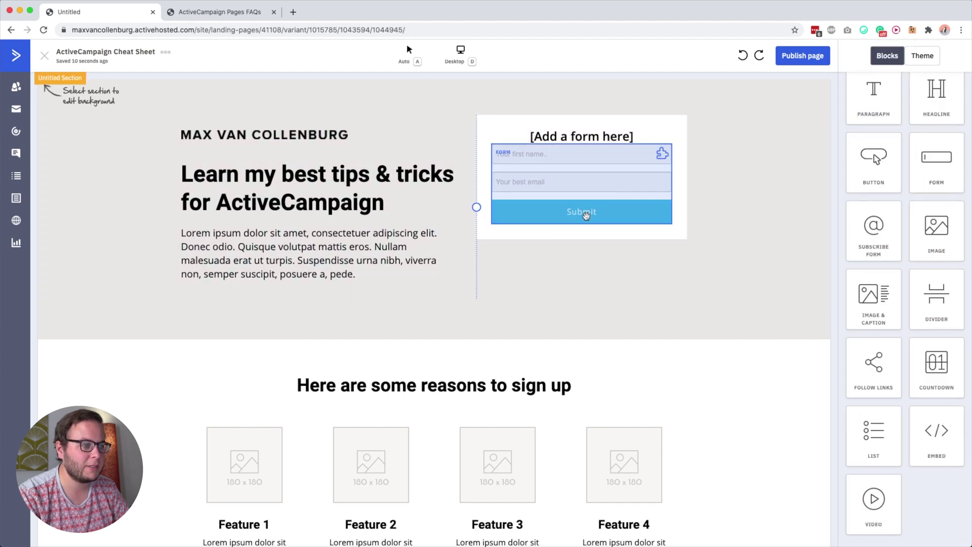
Look over the form's button and border colour options, then bring up the theme settings
left_click(583, 215)
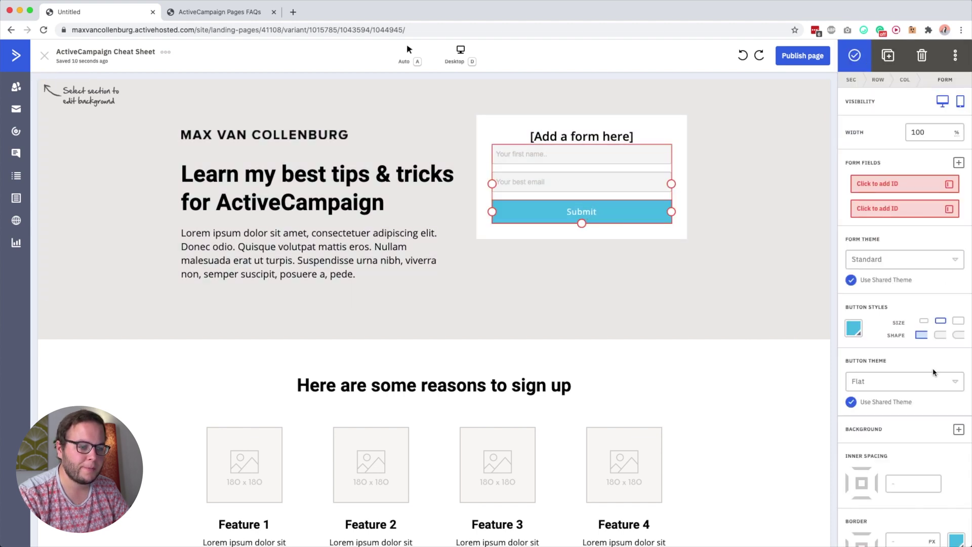
scroll(906, 355, "down", 4)
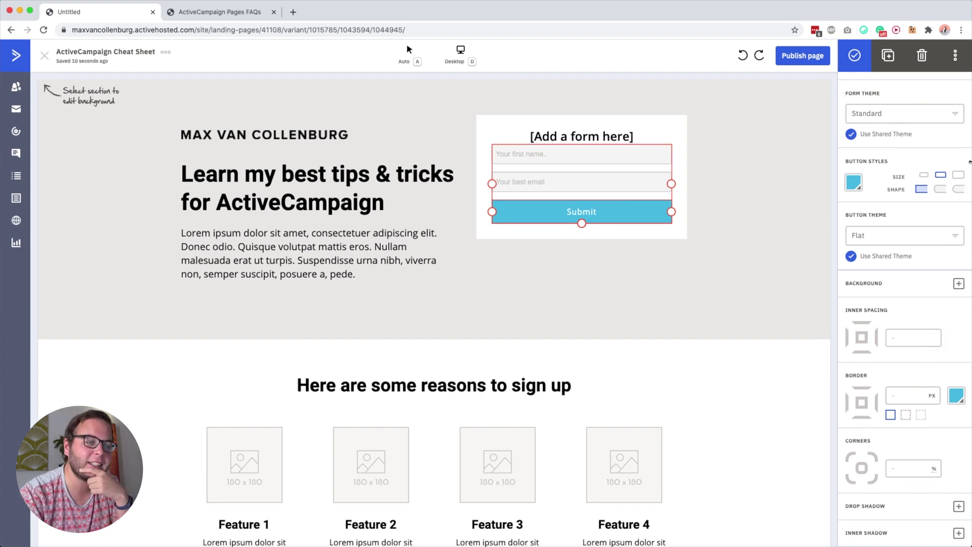
left_click(855, 182)
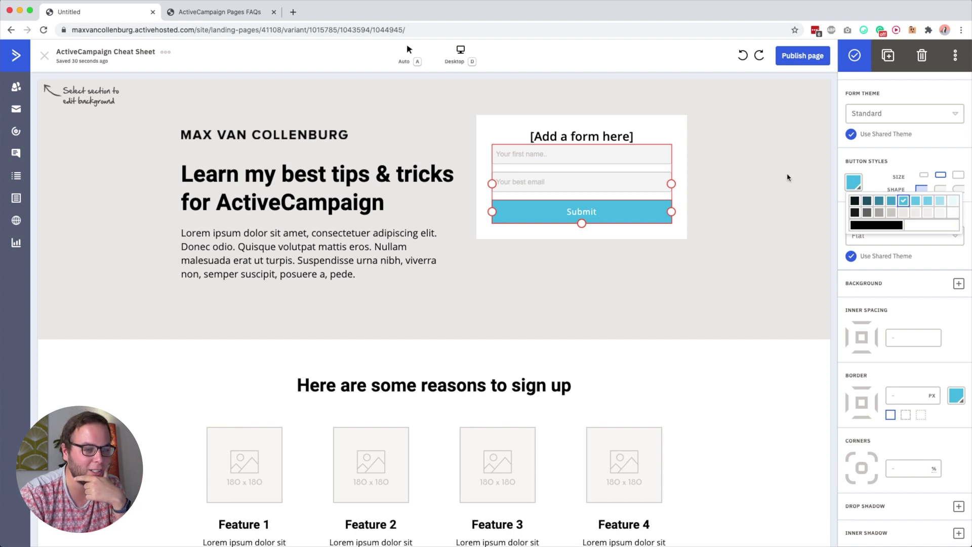
left_click(857, 186)
left_click(858, 187)
left_click(879, 183)
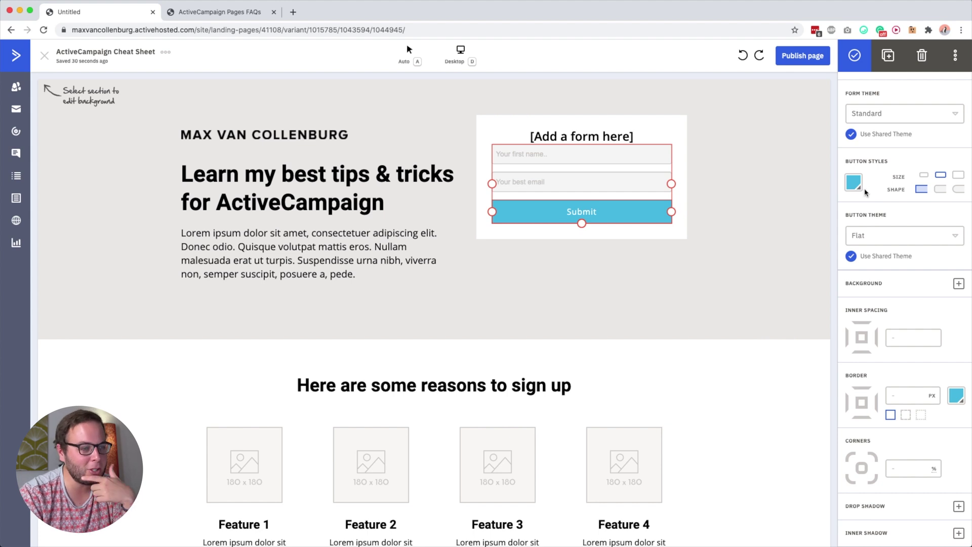
left_click(858, 189)
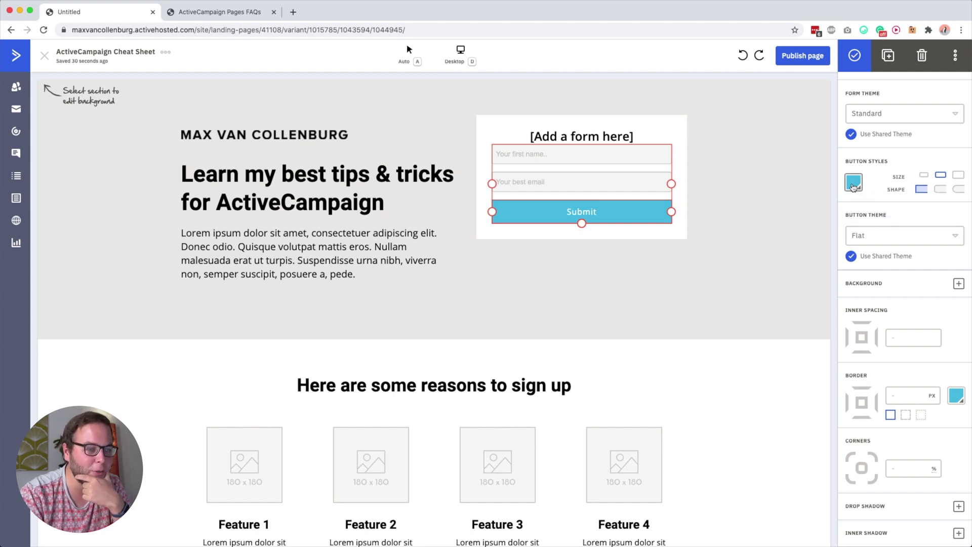
left_click(956, 400)
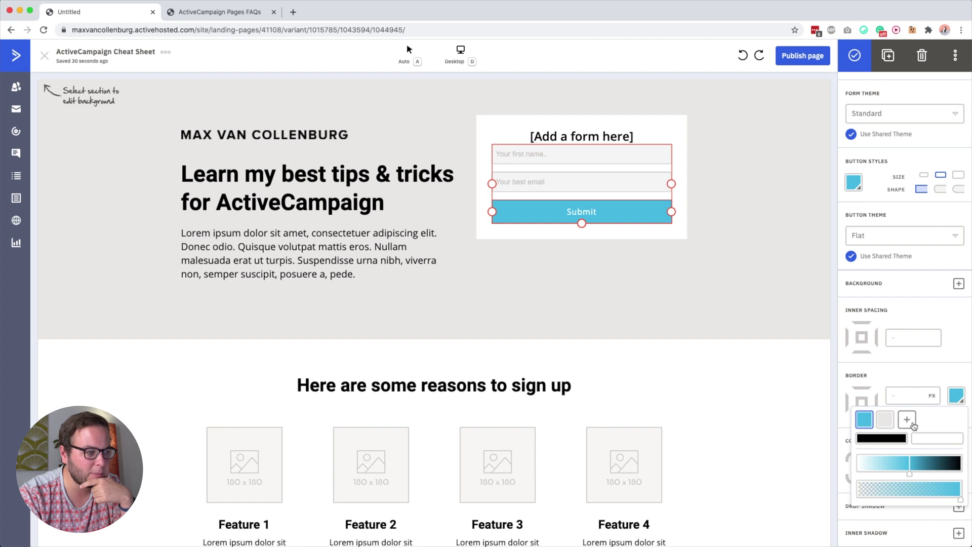
left_click(913, 425)
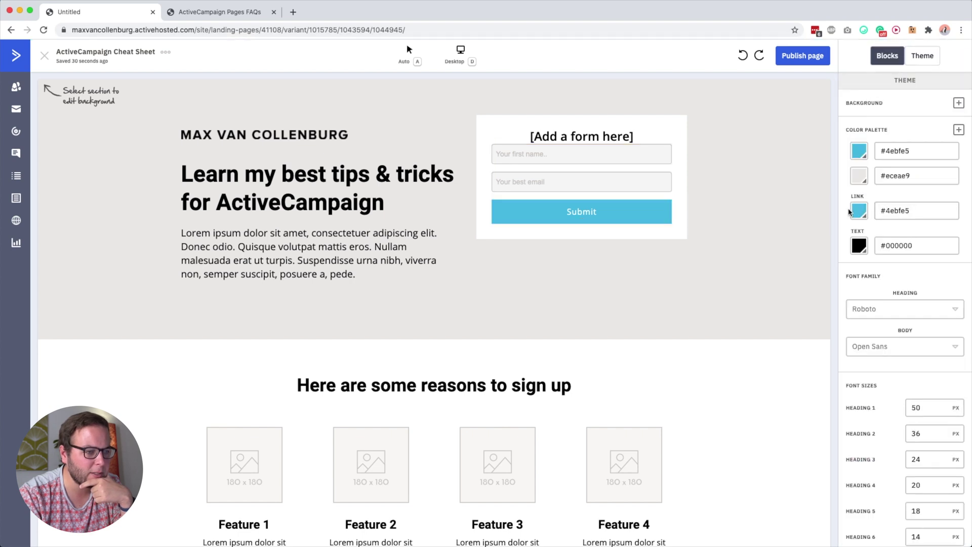
Add a colour background in the theme settings, then remove it and reselect the form
left_click(957, 104)
left_click(949, 117)
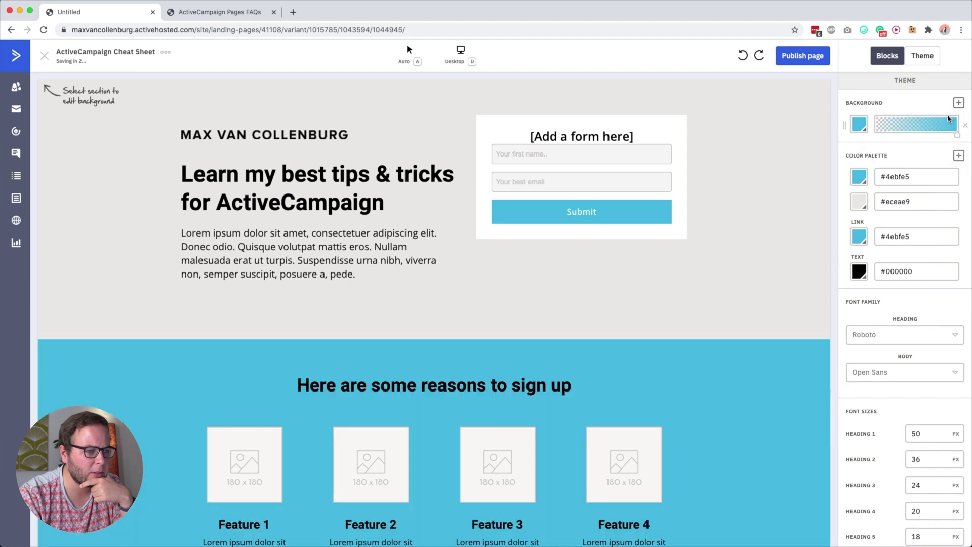
scroll(525, 394, "down", 1)
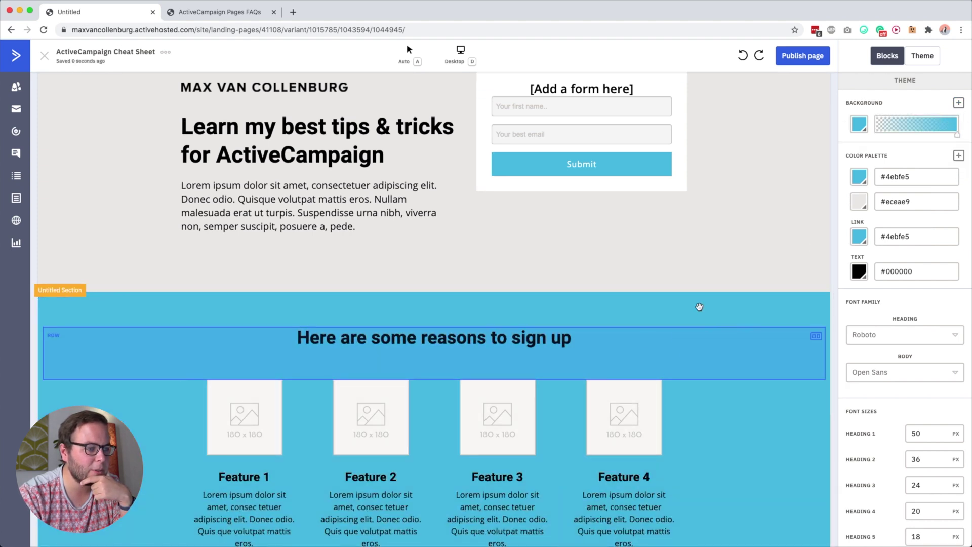
scroll(699, 307, "up", 1)
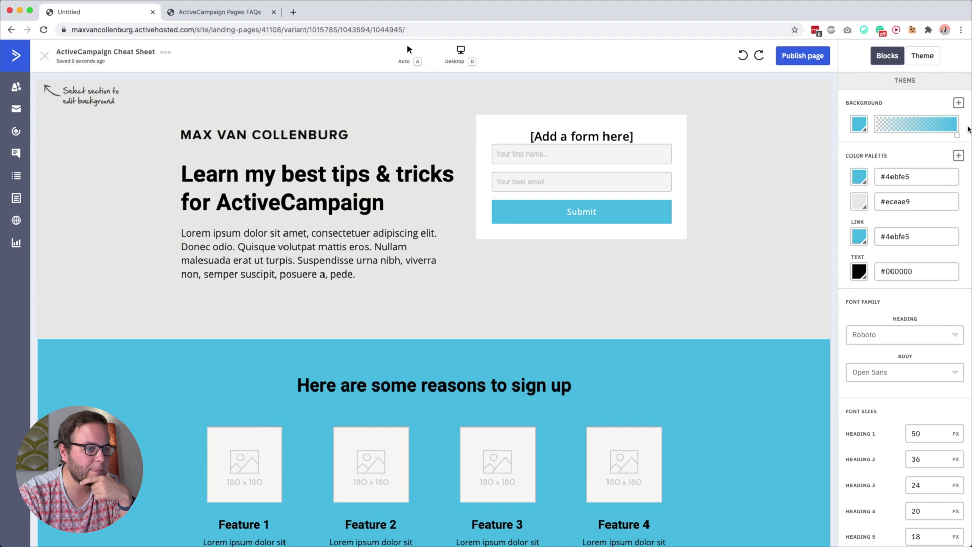
left_click(965, 126)
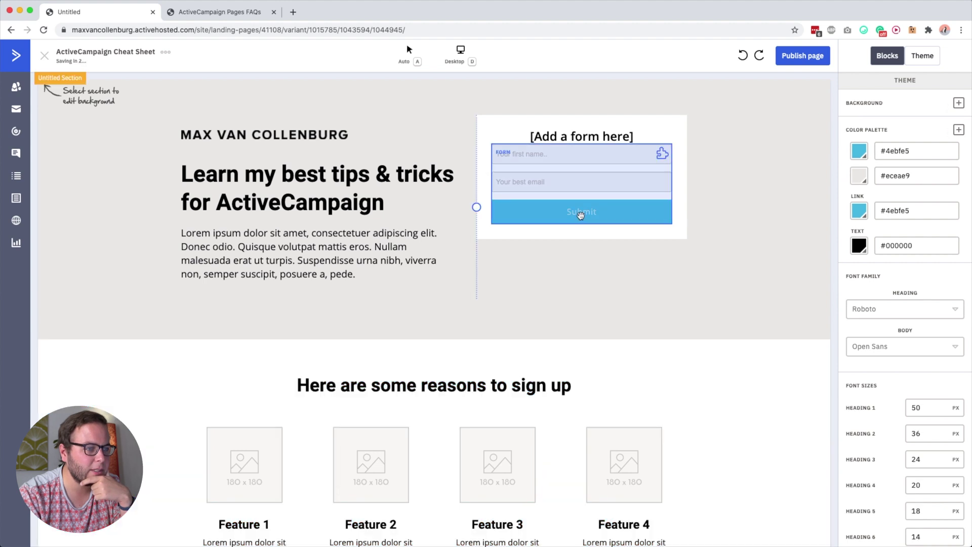
left_click(578, 214)
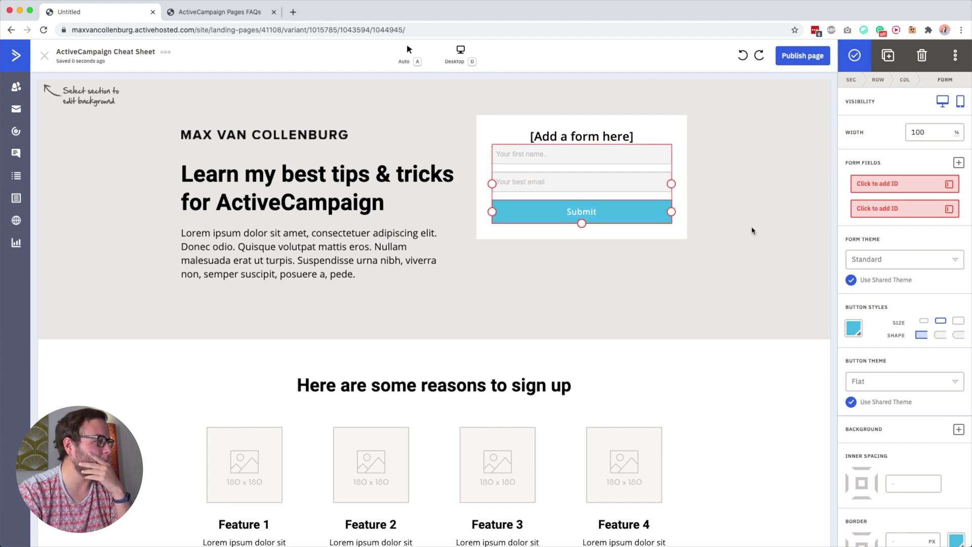
Select the 150 px Feature 1 placeholder image in the features section
scroll(338, 209, "down", 4)
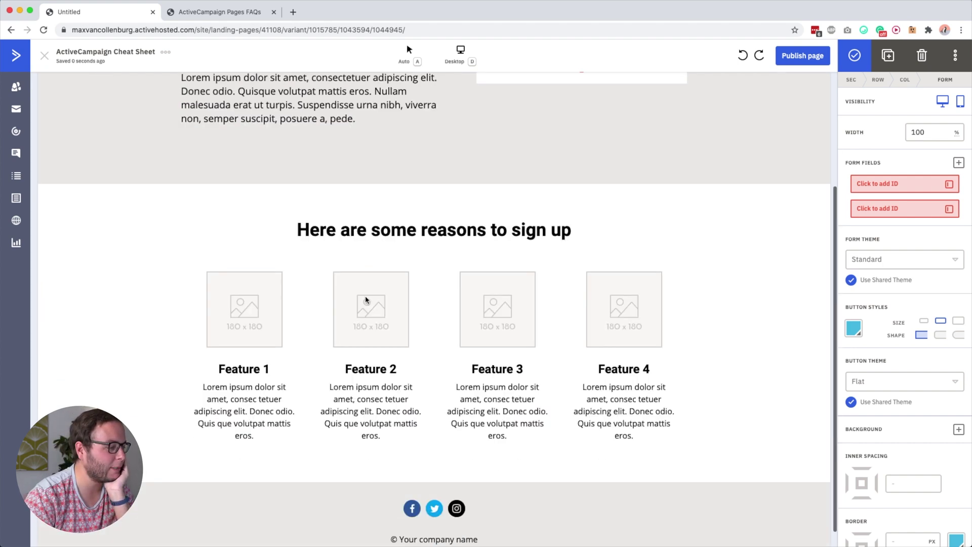
scroll(249, 299, "up", 3)
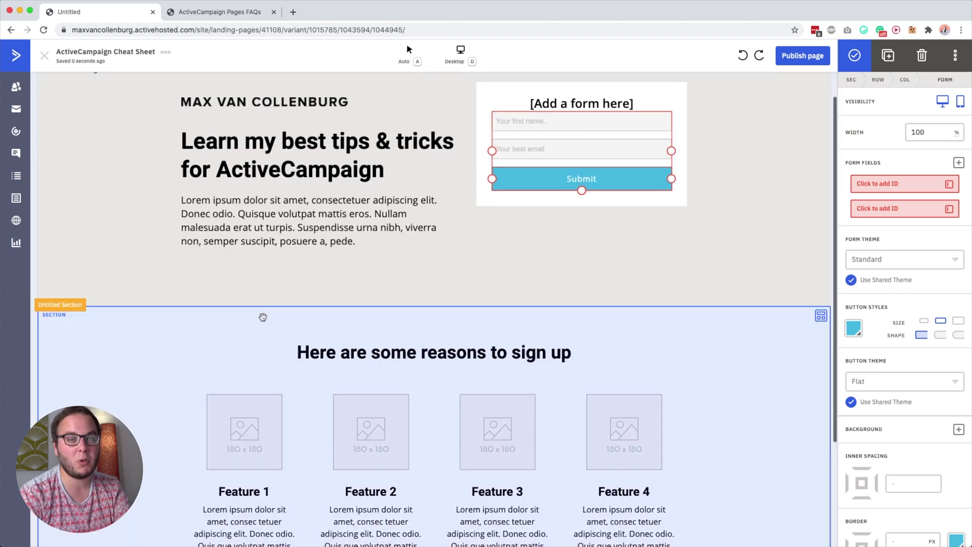
scroll(245, 282, "down", 3)
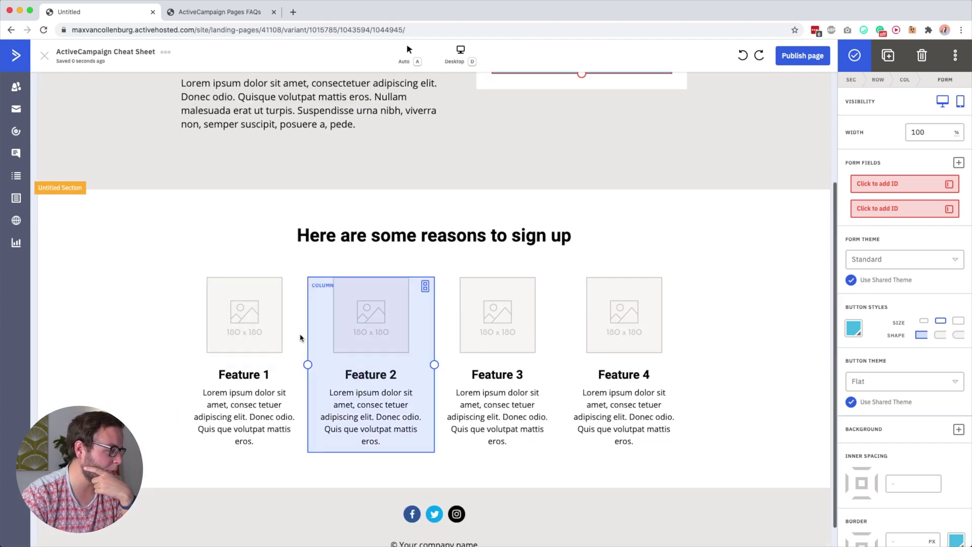
left_click(243, 320)
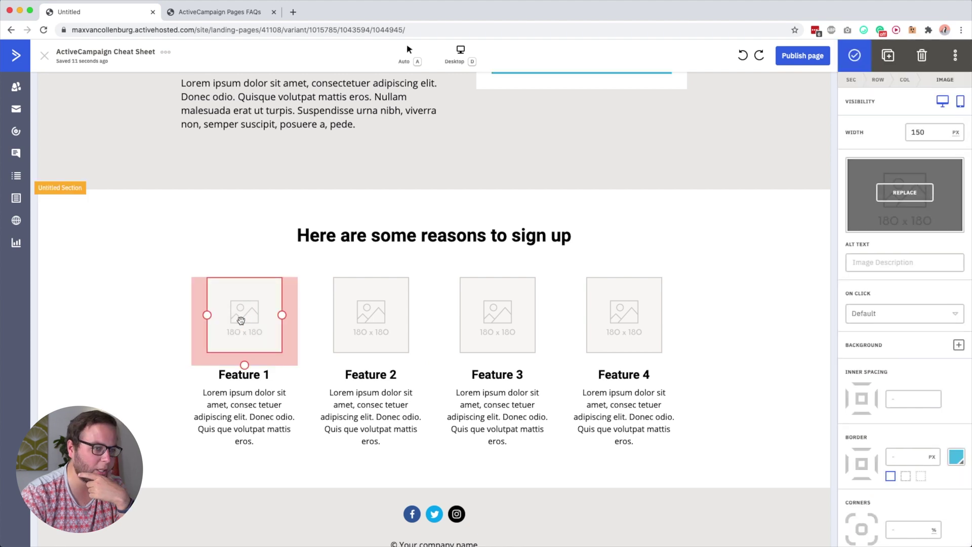
Replace the Feature 1 placeholder with the uploaded Singapore rooftop PNG from the AMATEUR photo folder
left_click(899, 190)
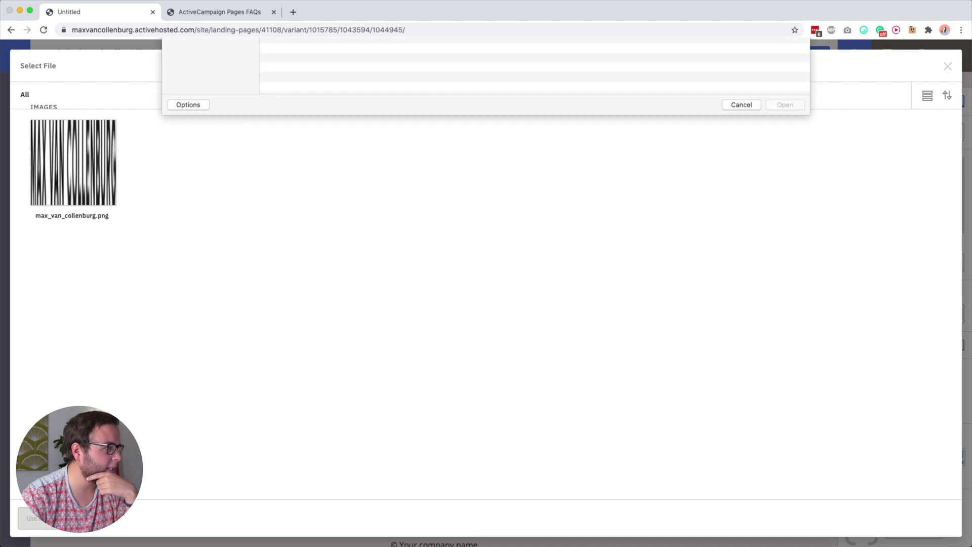
left_click(205, 132)
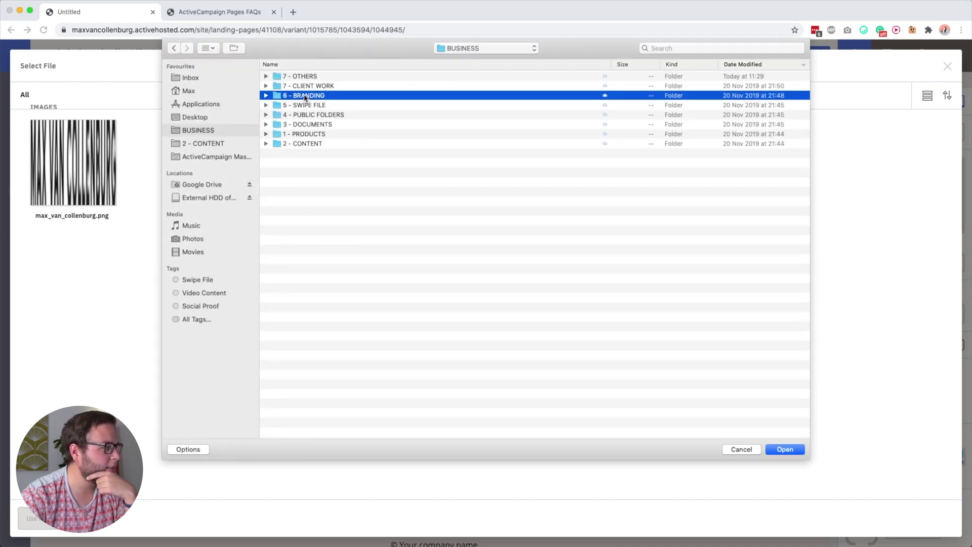
double_click(304, 96)
double_click(312, 124)
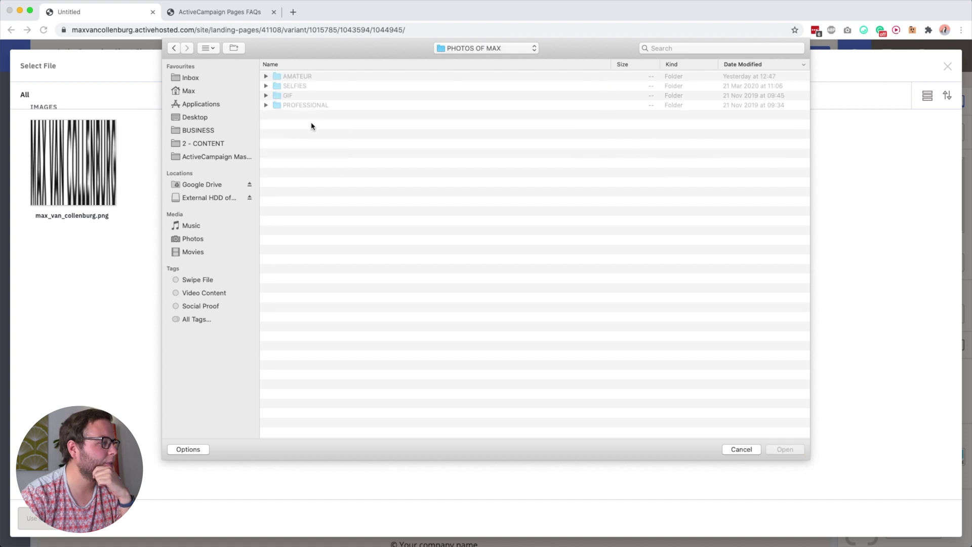
double_click(303, 77)
left_click(363, 86)
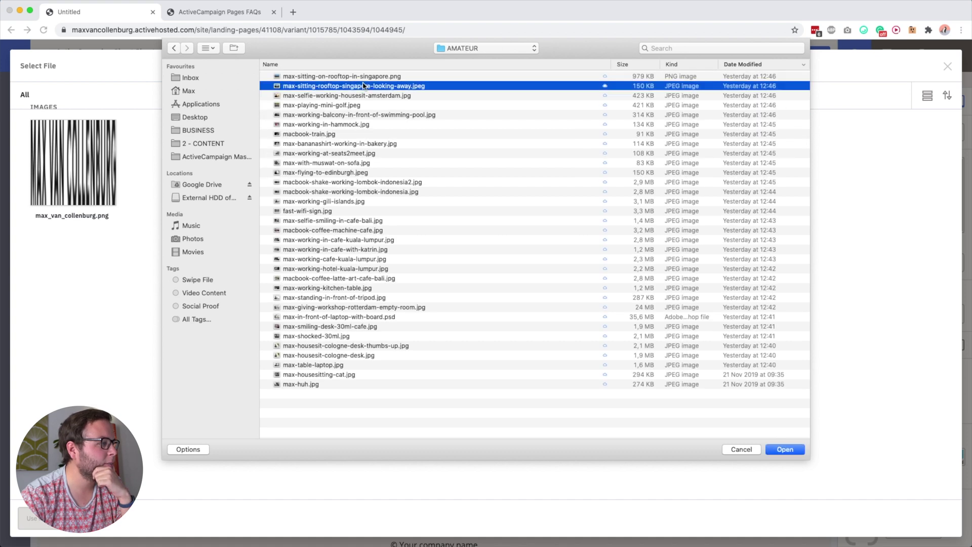
left_click(352, 76)
key("space")
key("space")
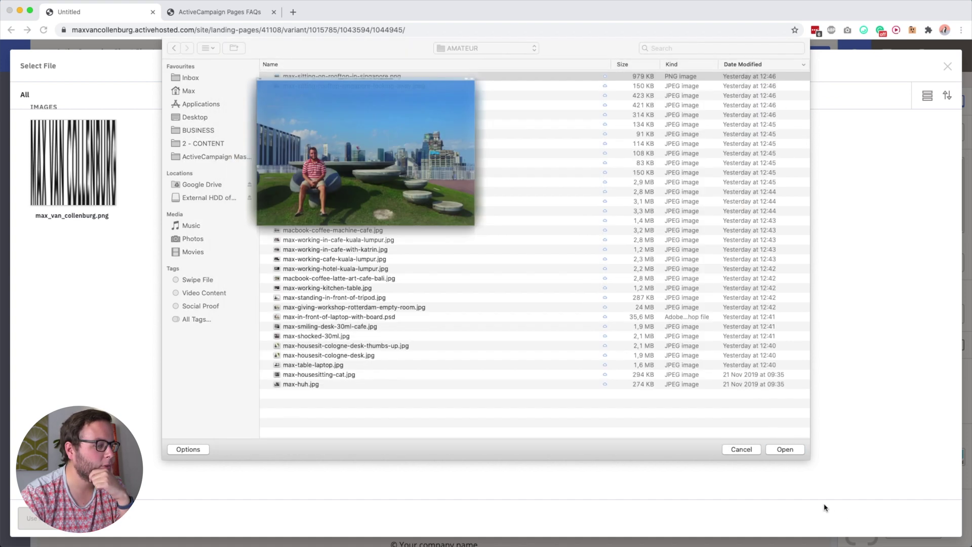
left_click(800, 453)
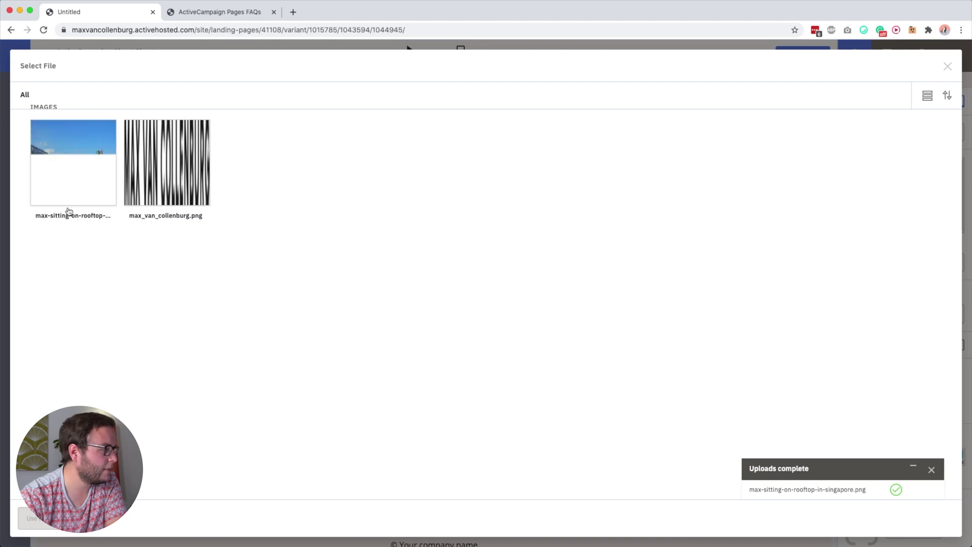
left_click(86, 182)
left_click(32, 518)
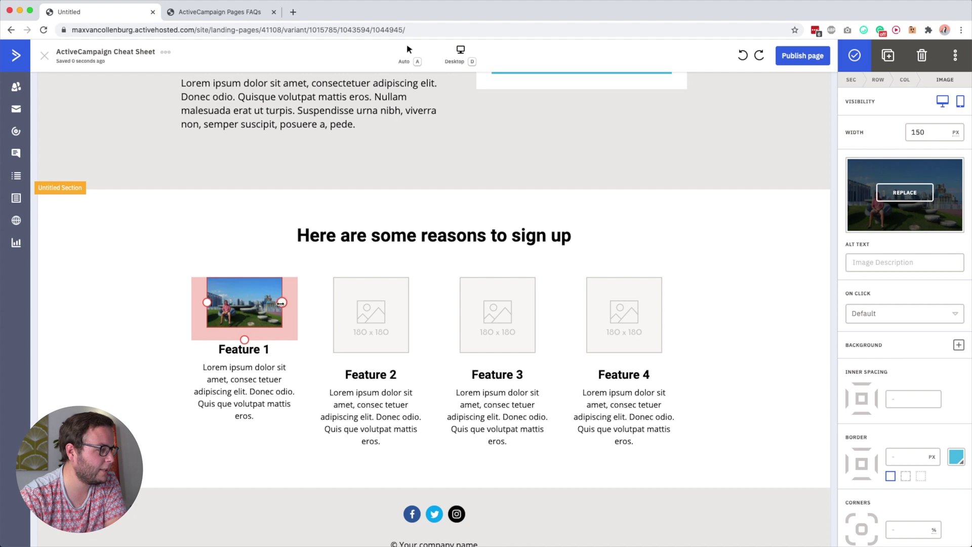
Widen the rooftop photo to 210 px and add extra space beneath it
left_click_drag(282, 302, 299, 305)
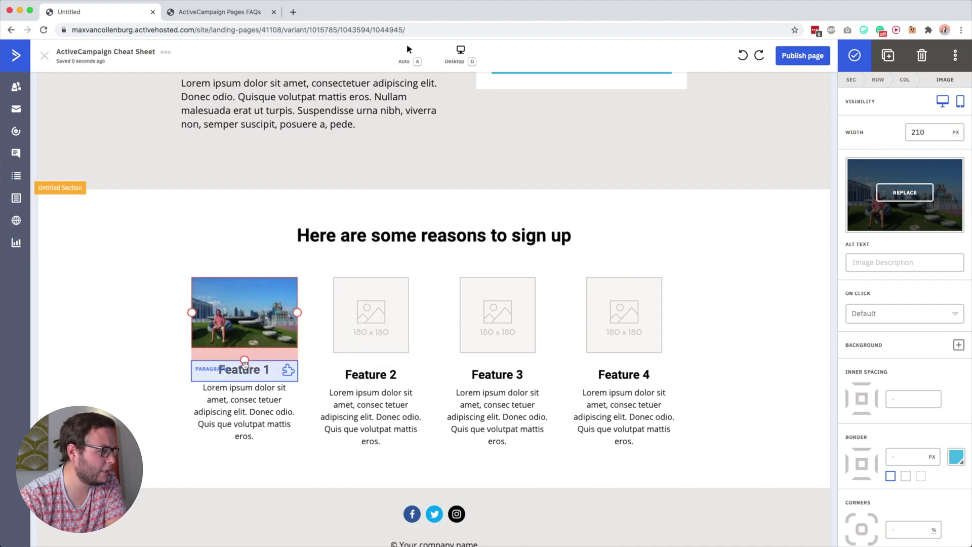
mouse_move(245, 360)
left_mouse_down()
mouse_move(250, 346)
mouse_move(250, 373)
mouse_move(246, 362)
left_mouse_up()
scroll(380, 324, "down", 1)
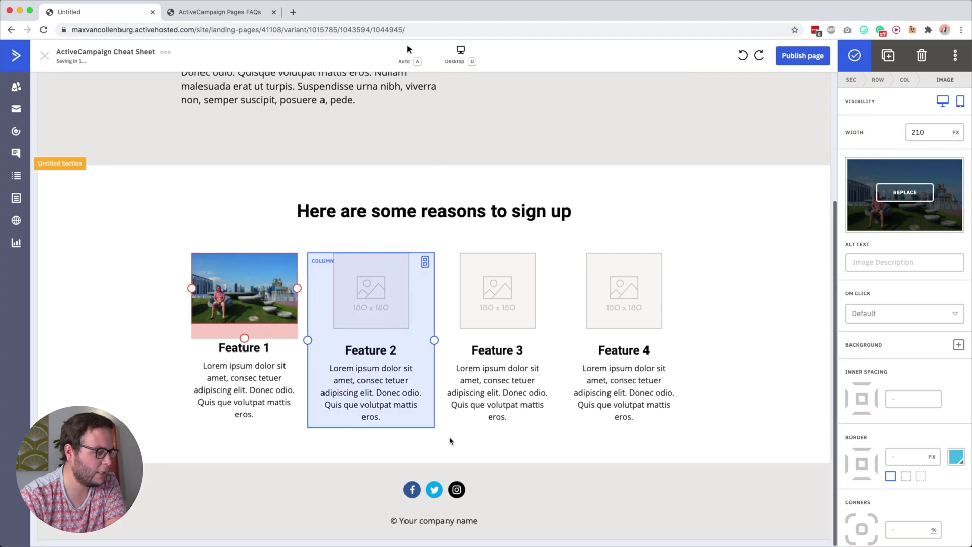
left_click(413, 490)
Add YouTube to the footer follow links and delete the Instagram and Twitter rows, keeping Facebook
left_click_drag(954, 184, 964, 204)
left_click_drag(918, 233, 963, 234)
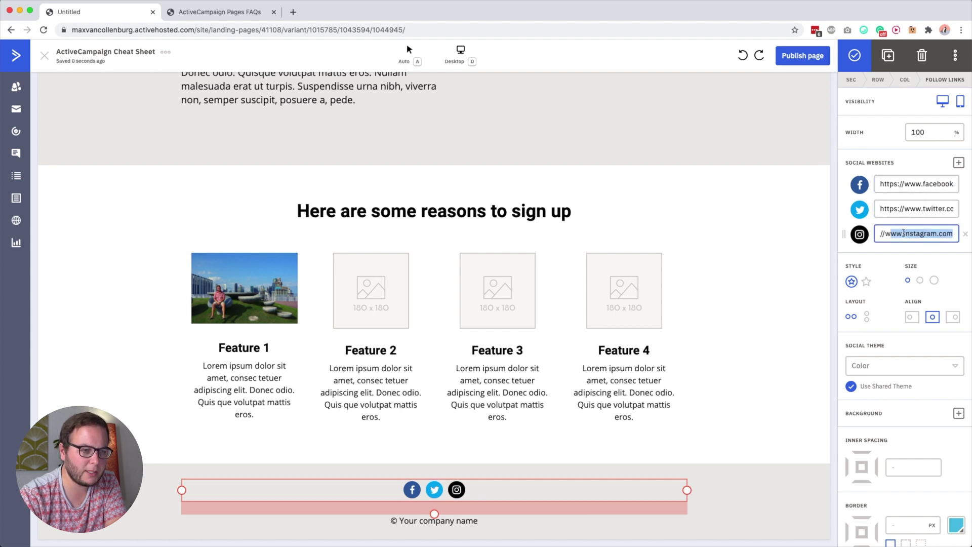
left_click(959, 163)
scroll(931, 229, "down", 3)
scroll(930, 228, "down", 3)
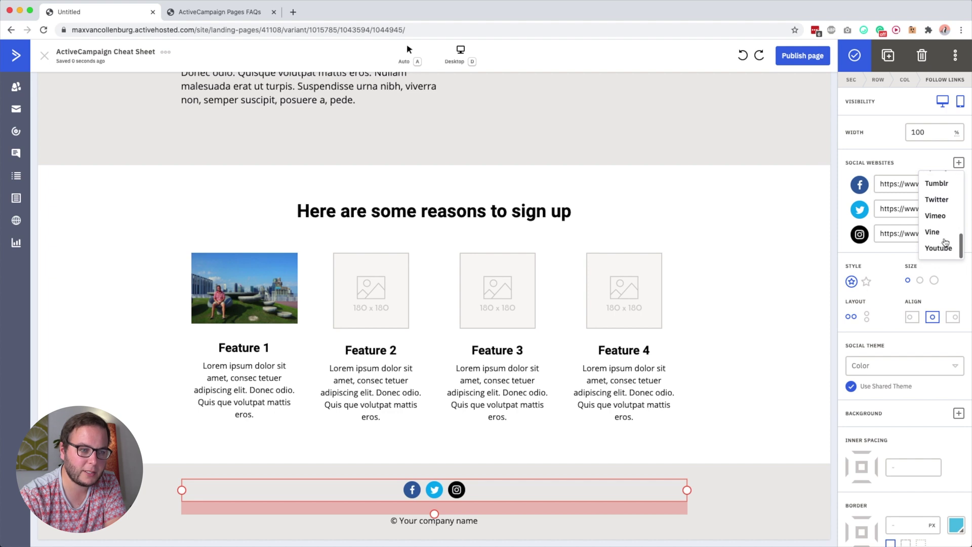
left_click(936, 250)
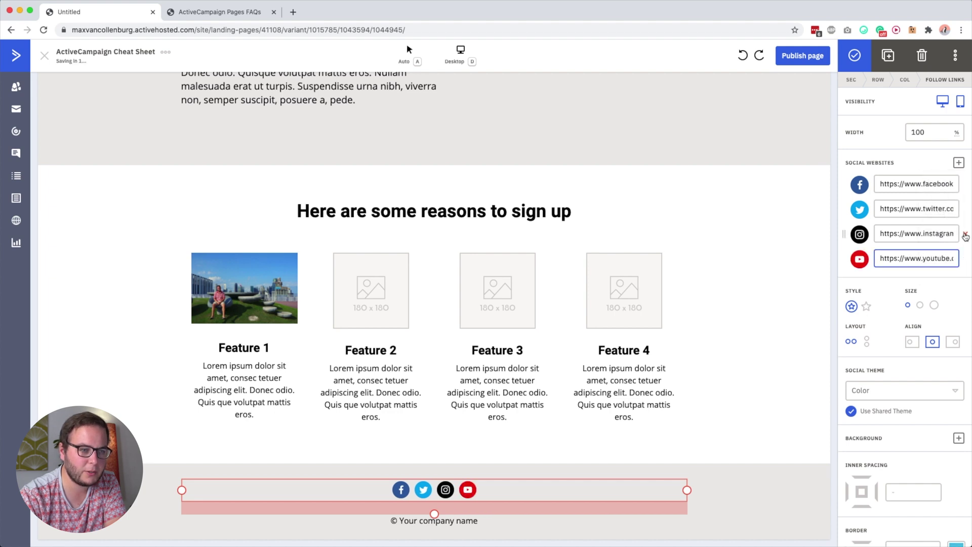
left_click(966, 236)
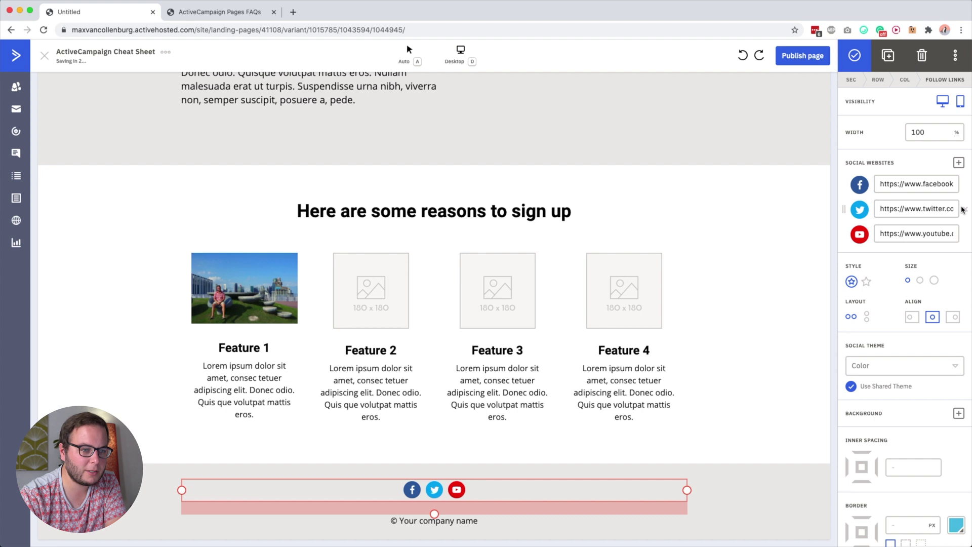
left_click(966, 211)
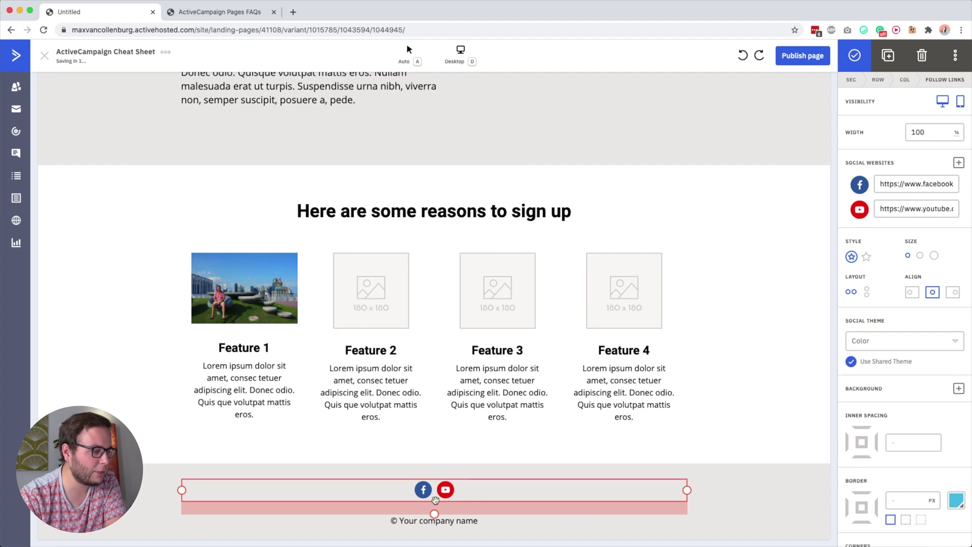
left_click(445, 530)
left_click(453, 522)
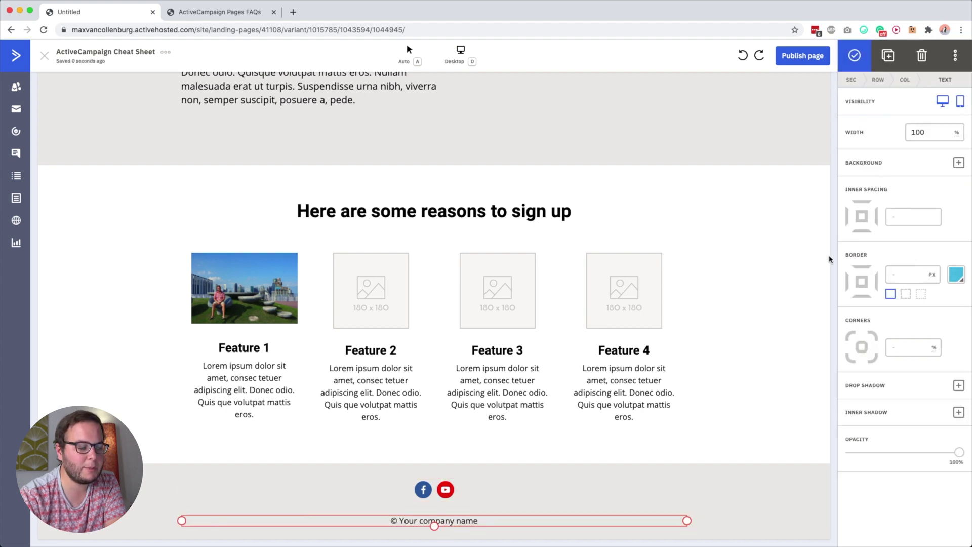
Replace 'Your company name' in the footer copyright line with the owner's full name
left_click(465, 523)
left_click(408, 522)
left_click_drag(408, 522, 533, 528)
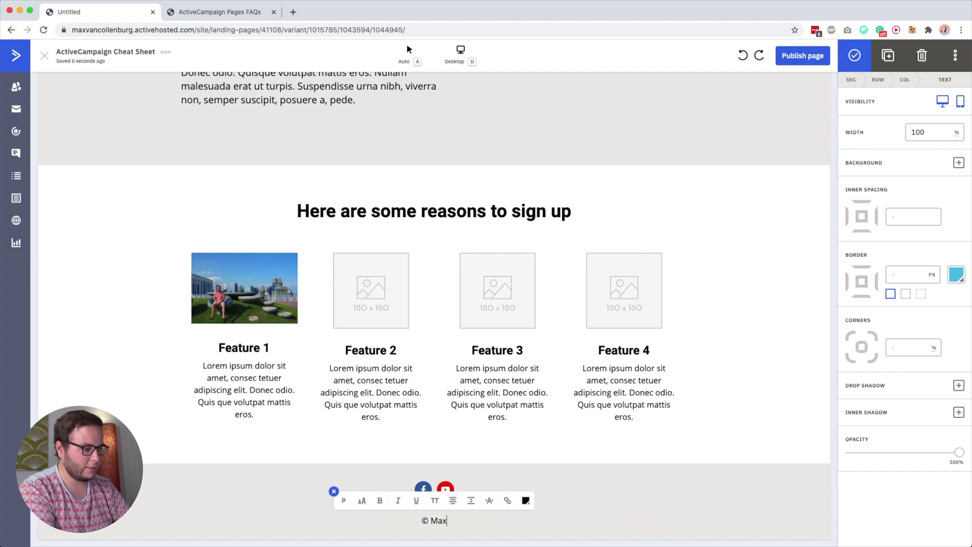
key("BackSpace")
key("BackSpace")
key("BackSpace")
key("BackSpace")
key("BackSpace")
key("BackSpace")
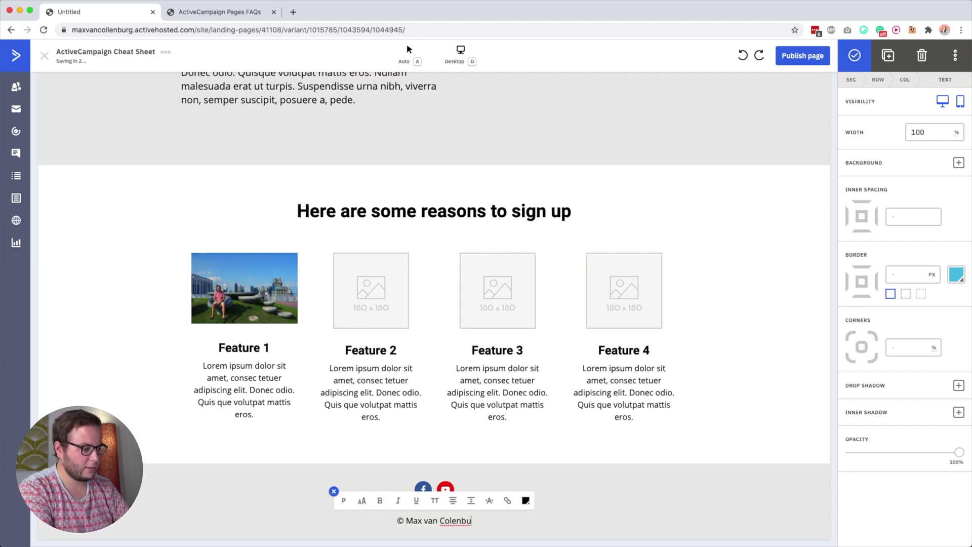
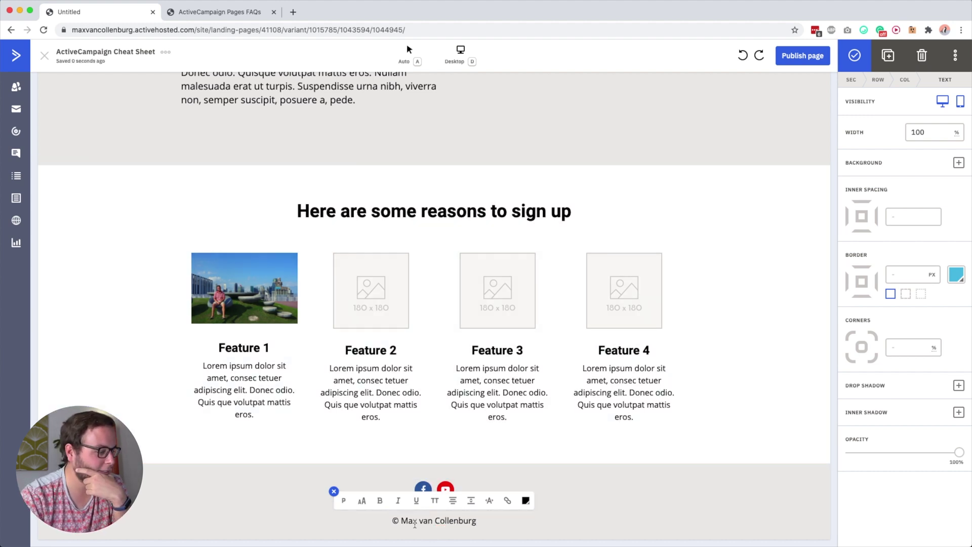
Shrink the copyright line to 80% font size and put '2020,' before the name
triple_click(415, 521)
left_click(362, 500)
left_click_drag(361, 474, 340, 474)
left_click(413, 522)
left_click(409, 522)
type("2020 ,")
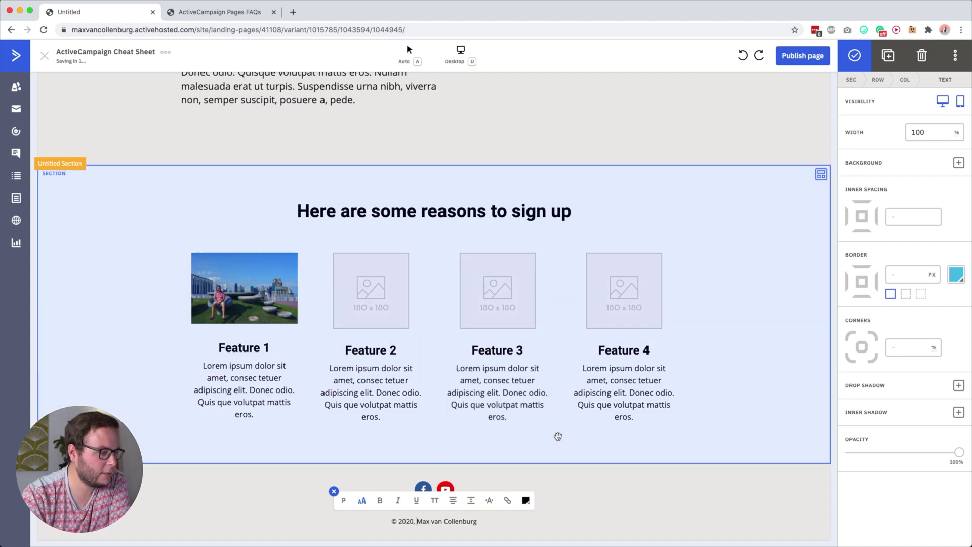
left_click(558, 435)
scroll(478, 289, "up", 4)
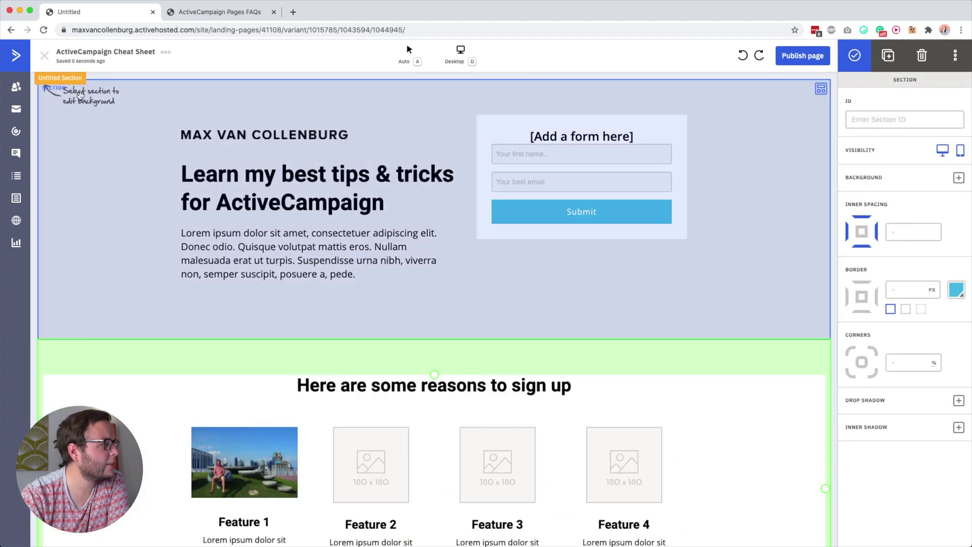
Remove the background image from the header section
left_click(128, 96)
left_click(128, 96)
left_click(123, 97)
left_click(110, 96)
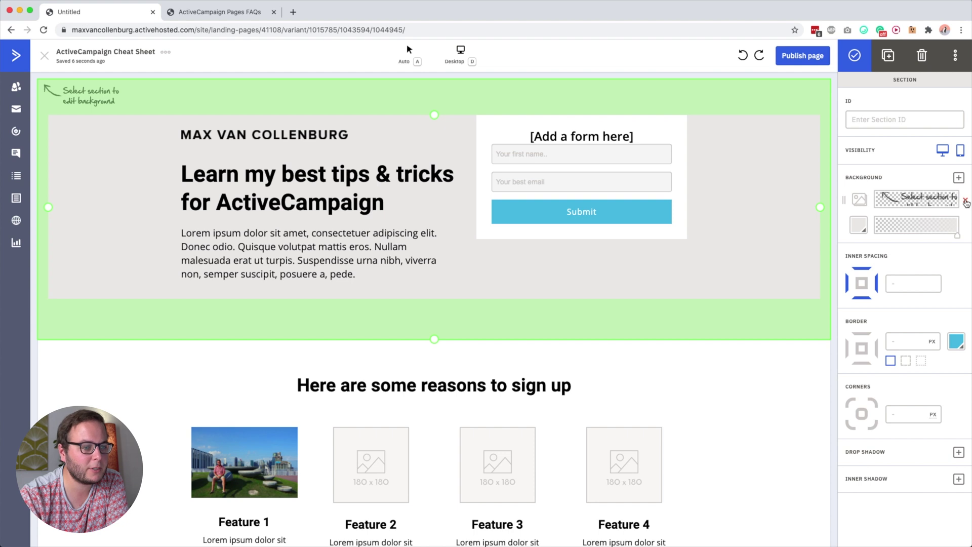
left_click(966, 200)
left_click(859, 199)
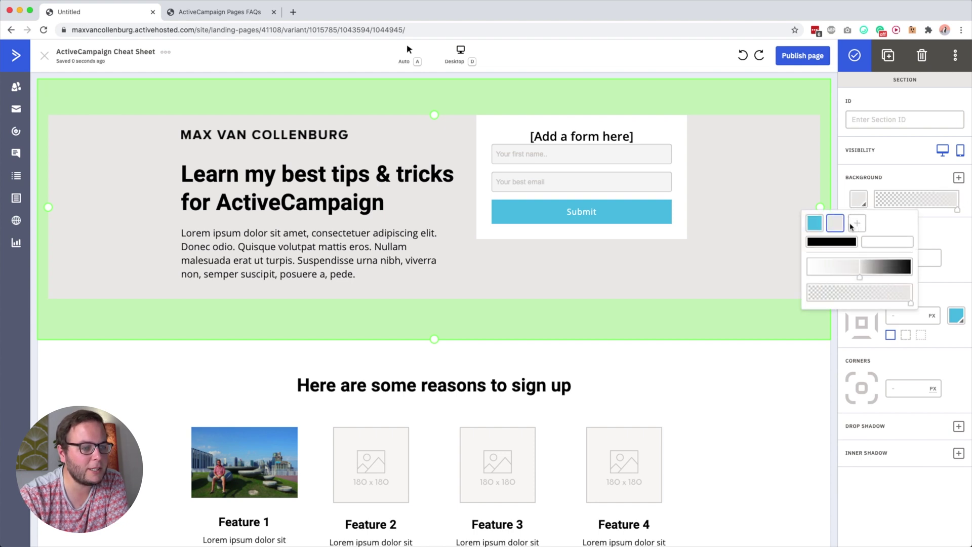
Change the theme's first palette colour from #4ebfe5 to yellow #fed331
left_click(858, 224)
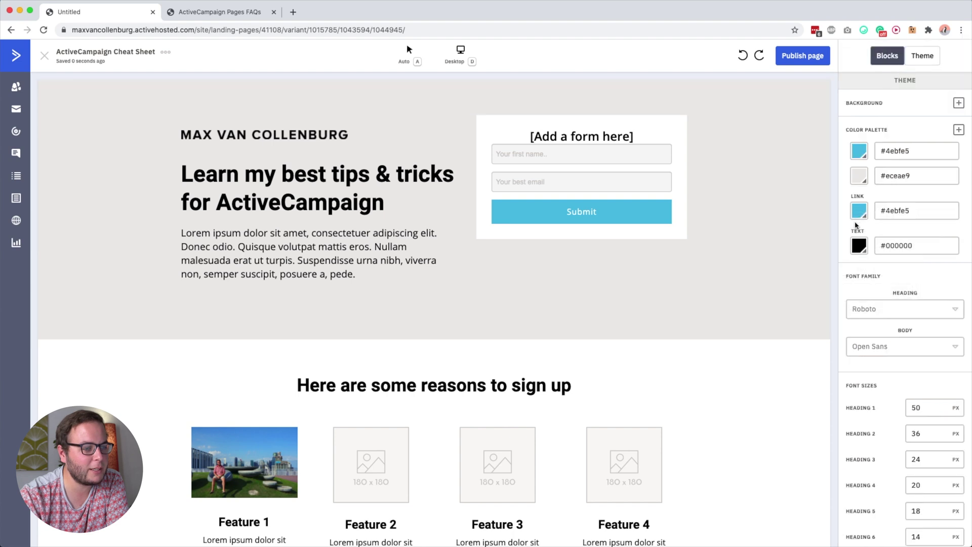
left_click(909, 149)
key("super+a")
key("BackSpace")
type(";yellow")
key("super+a")
left_click(897, 175)
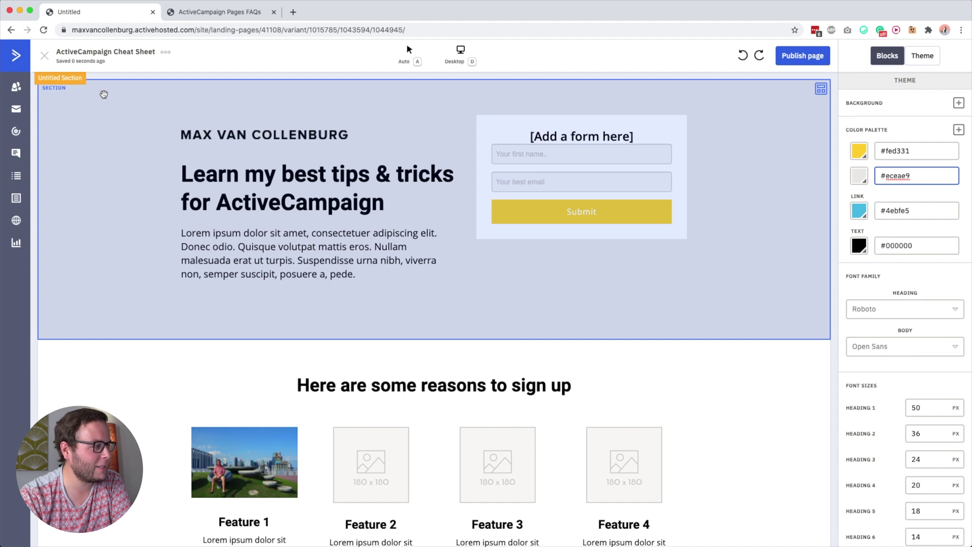
Set the header section background to the light grey palette colour
left_click(104, 95)
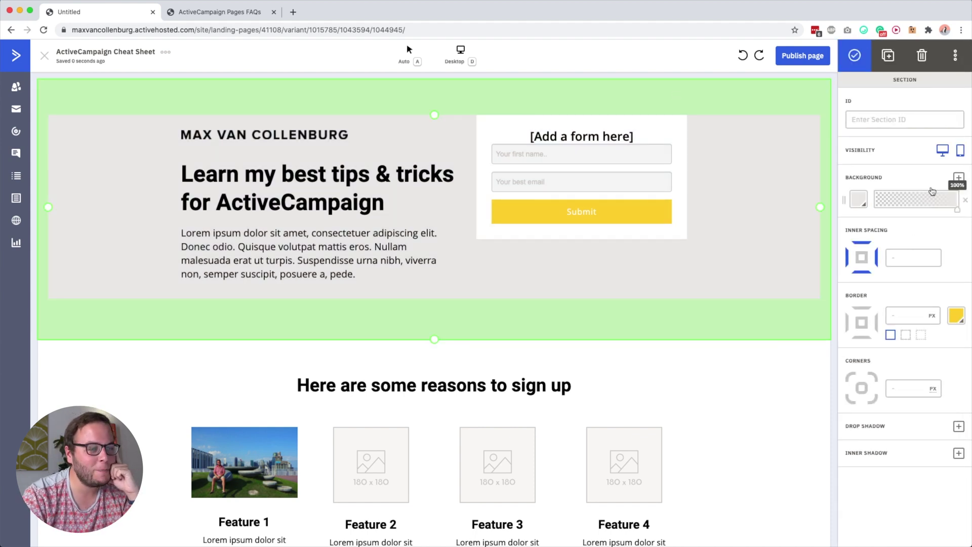
left_click(860, 200)
left_click(816, 226)
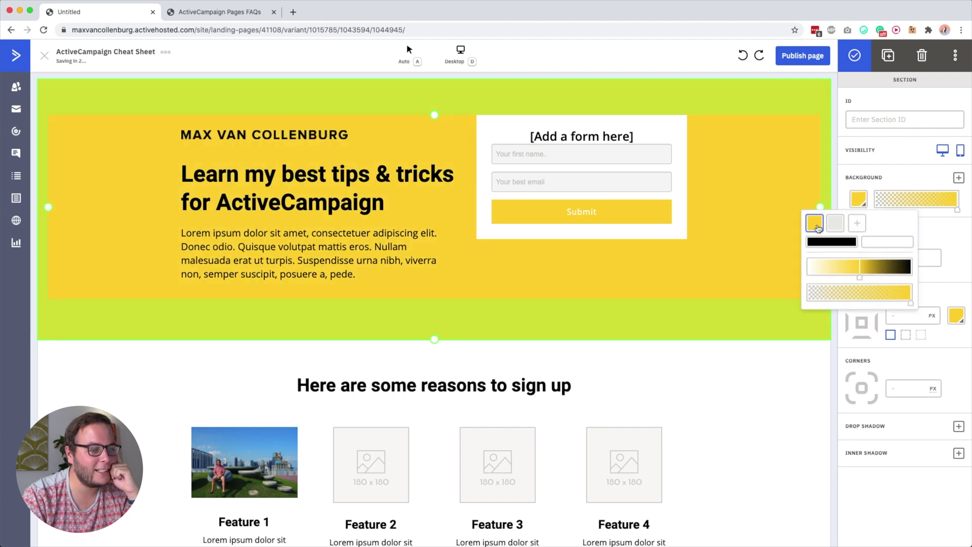
left_click(836, 223)
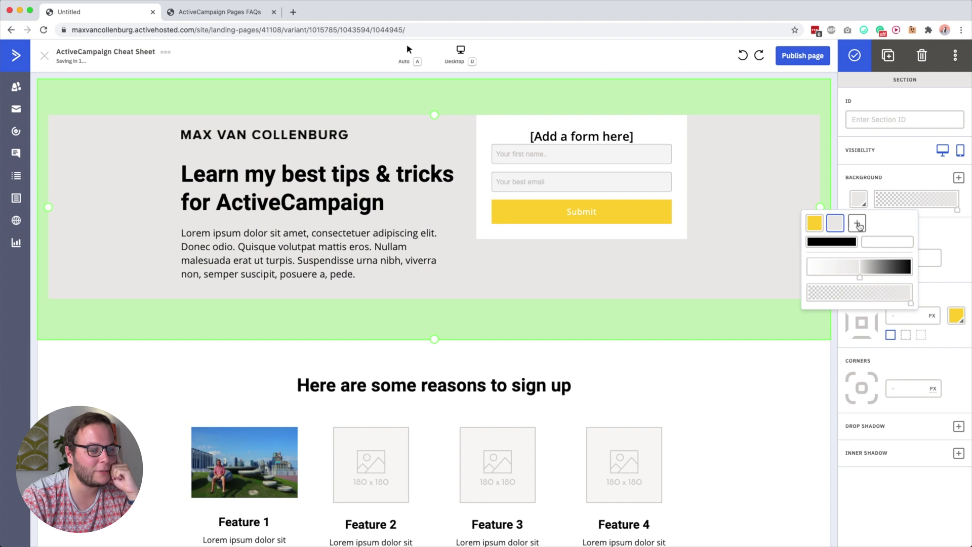
left_click(858, 224)
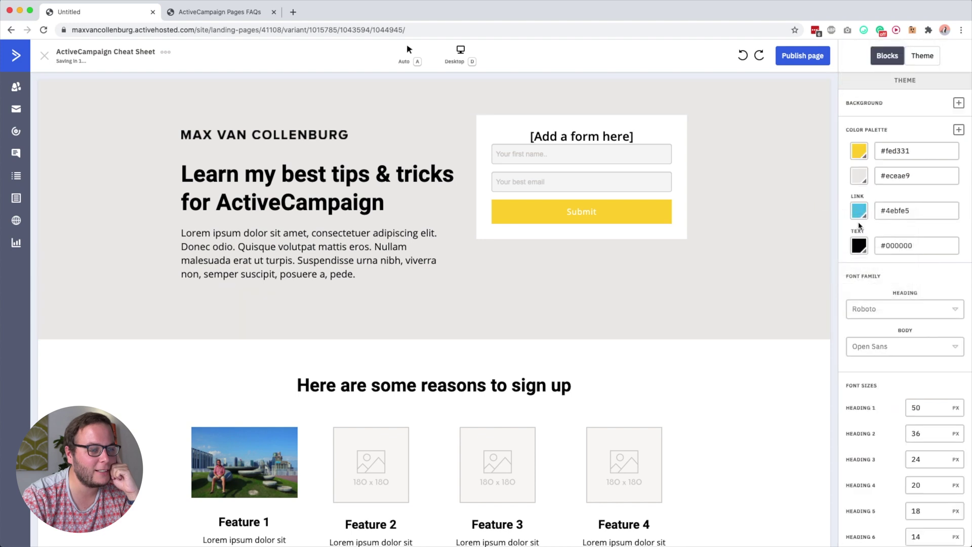
Copy #fed331 from the first palette field into the LINK colour field
double_click(910, 82)
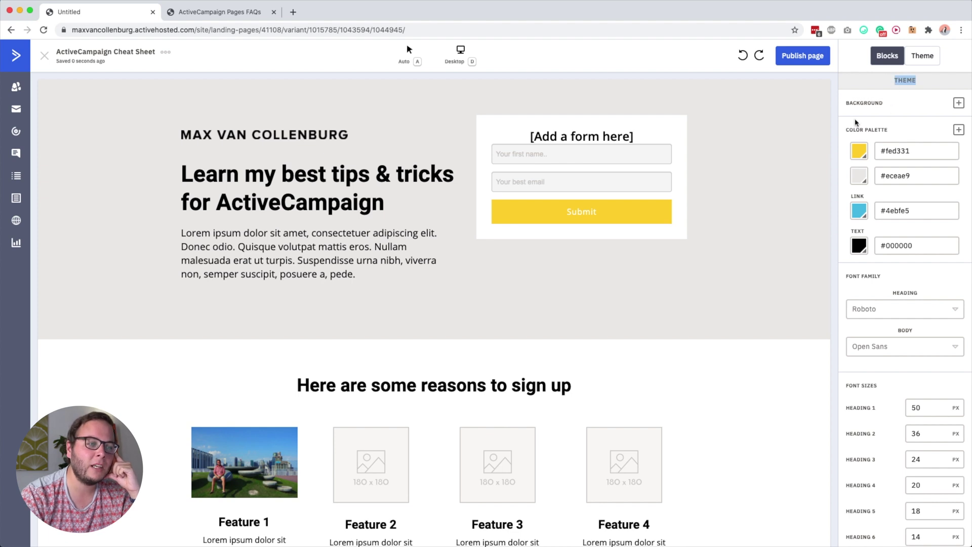
triple_click(894, 151)
key("ctrl+c")
left_click(904, 143)
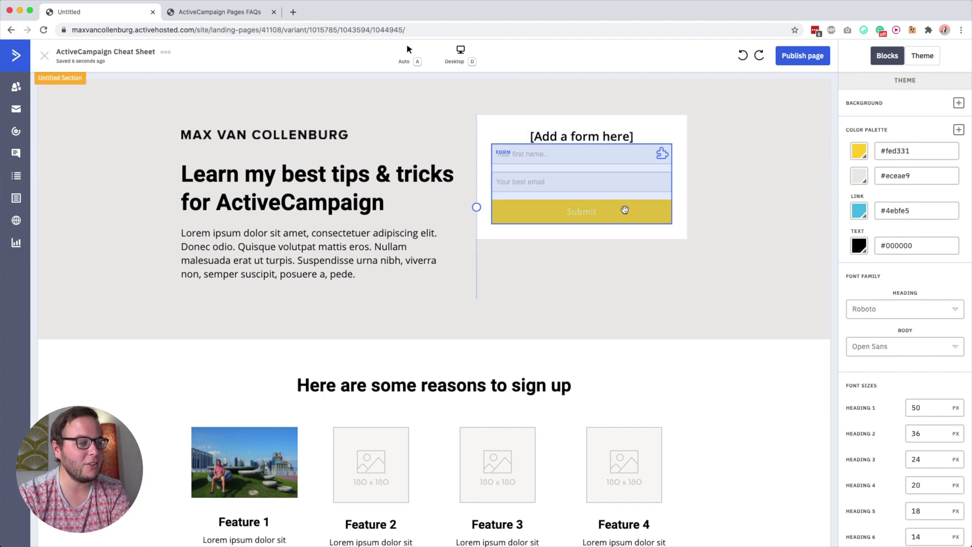
left_click(888, 213)
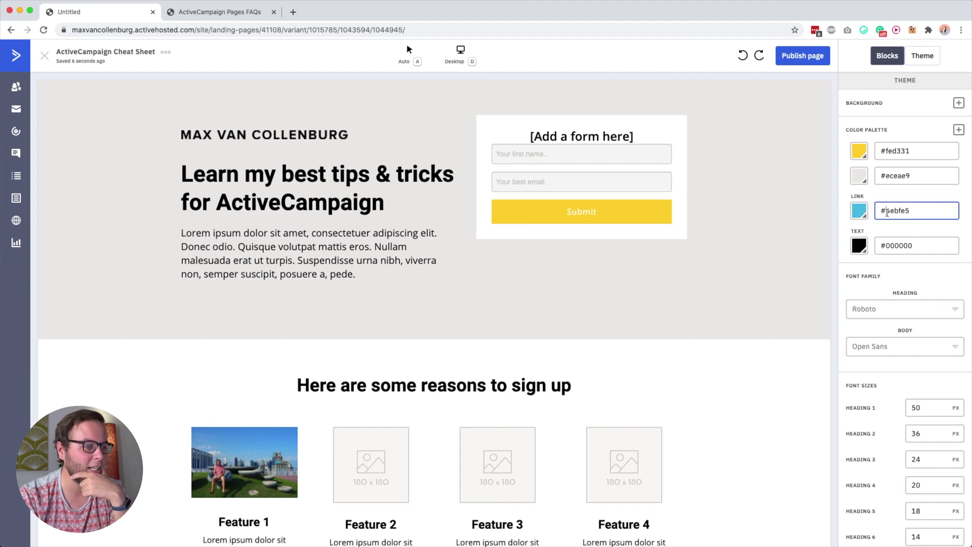
key("ctrl+v")
left_click(907, 177)
Toggle between the Blocks list and Theme settings, then open the heading font search
scroll(772, 292, "down", 4)
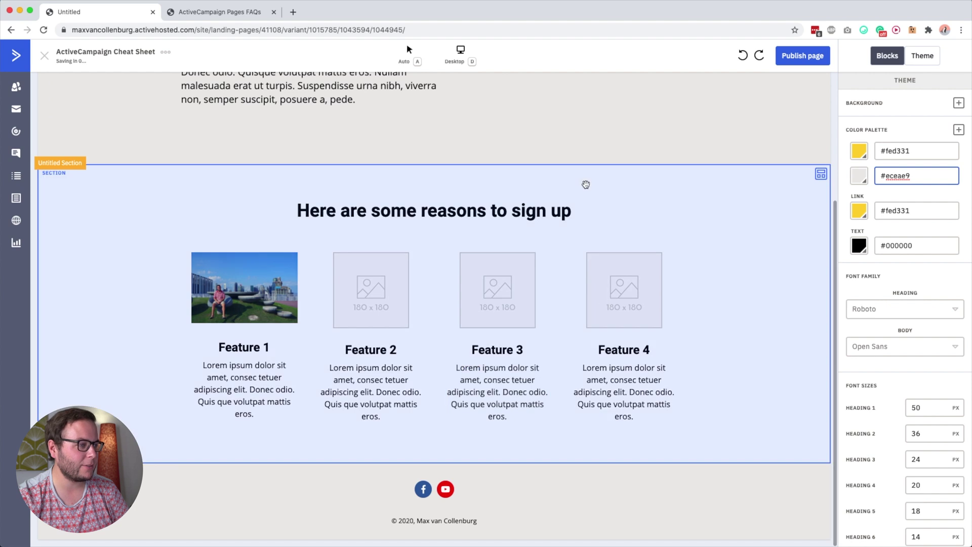
scroll(583, 185, "up", 4)
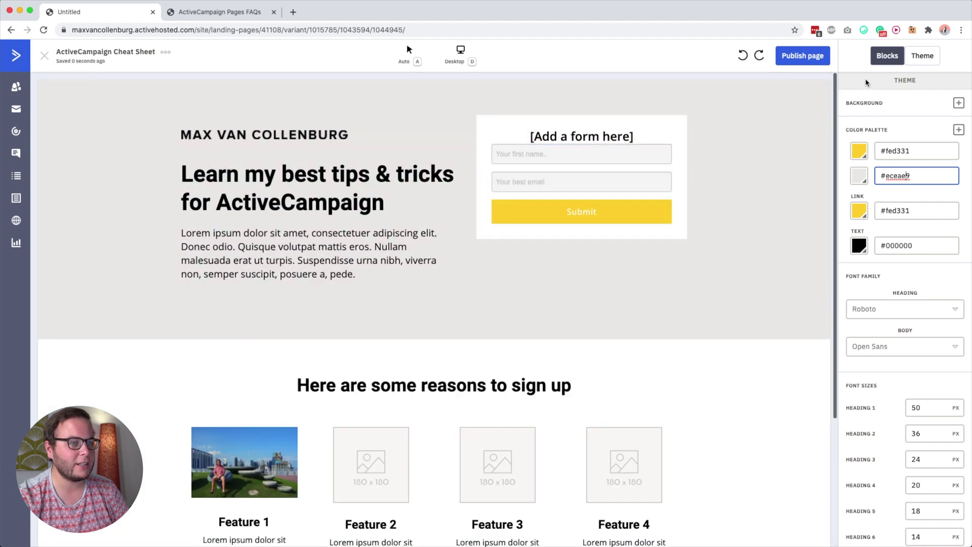
left_click(900, 60)
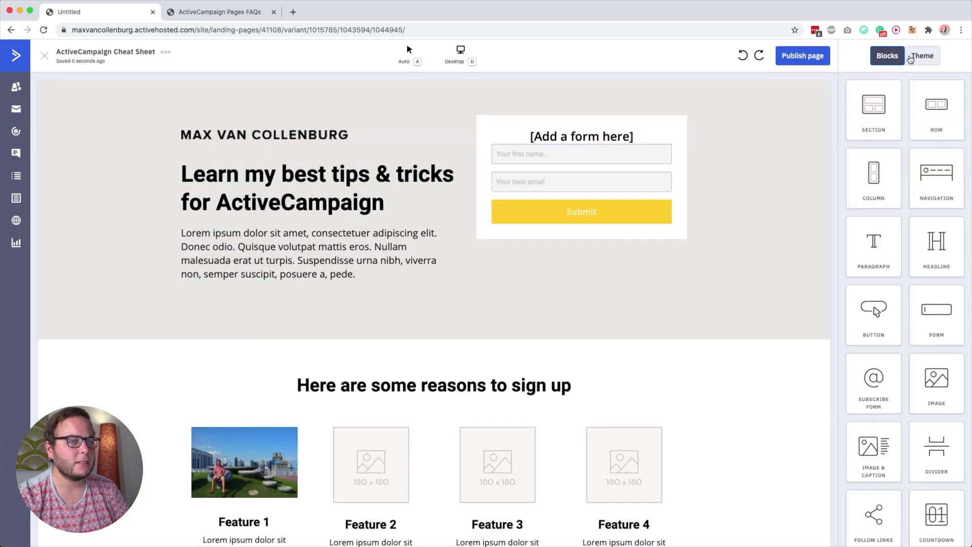
left_click(913, 59)
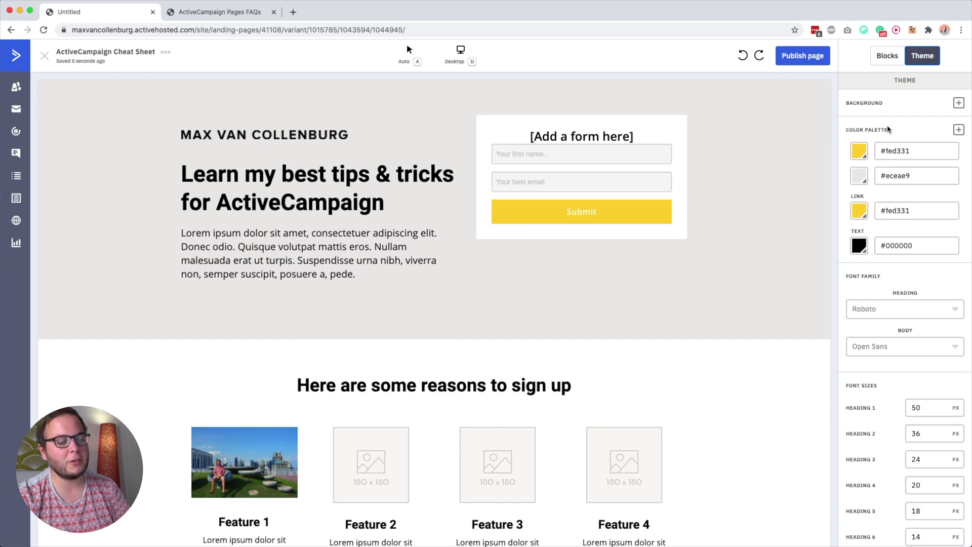
scroll(911, 268, "down", 3)
scroll(911, 268, "up", 3)
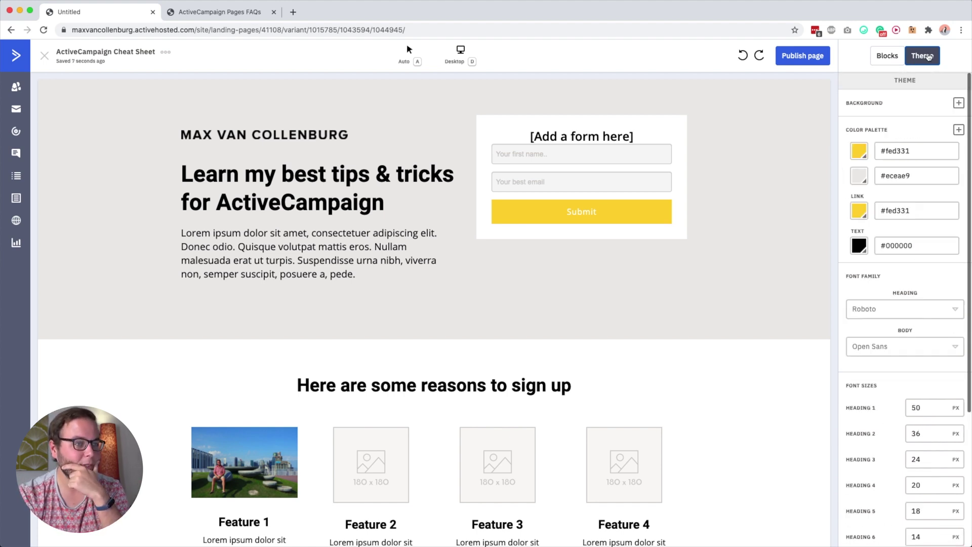
left_click(882, 61)
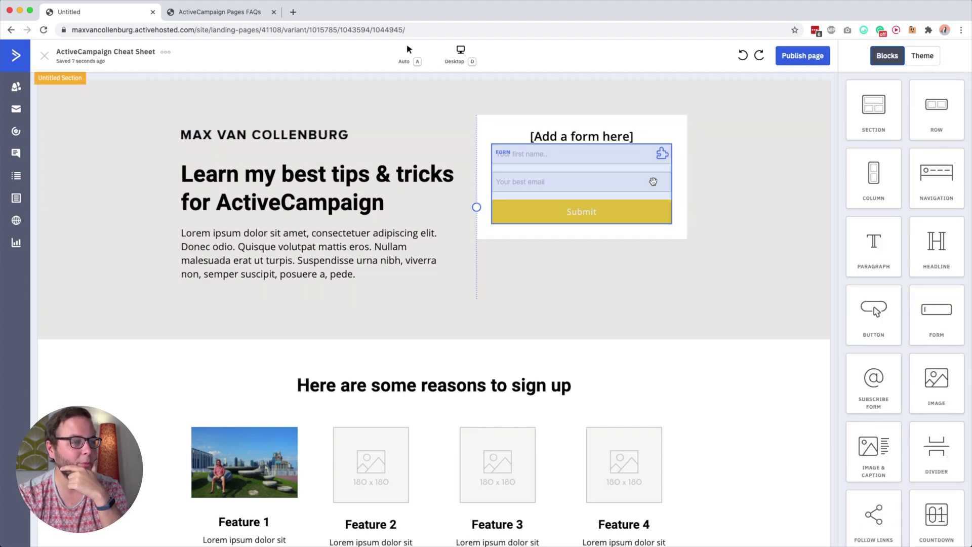
left_click(916, 54)
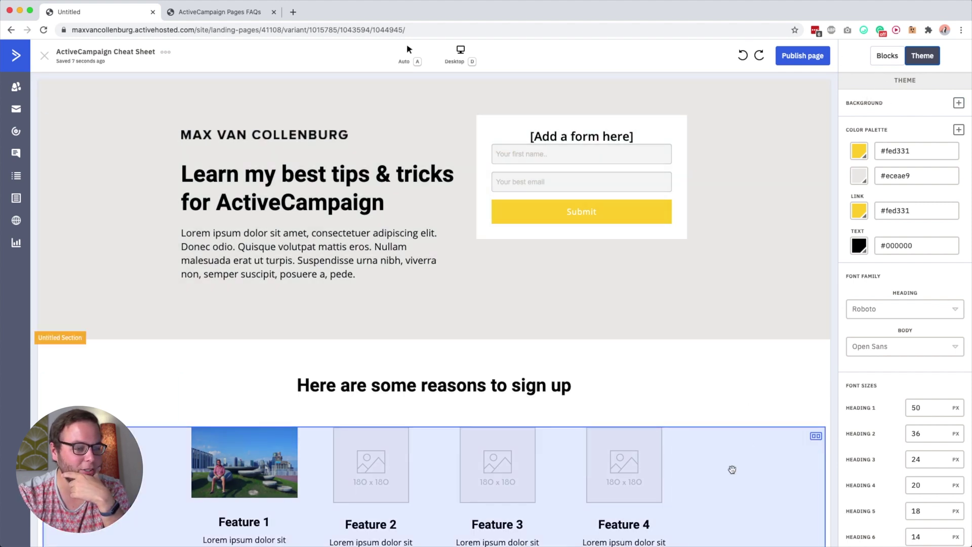
scroll(677, 319, "down", 2)
scroll(775, 287, "up", 2)
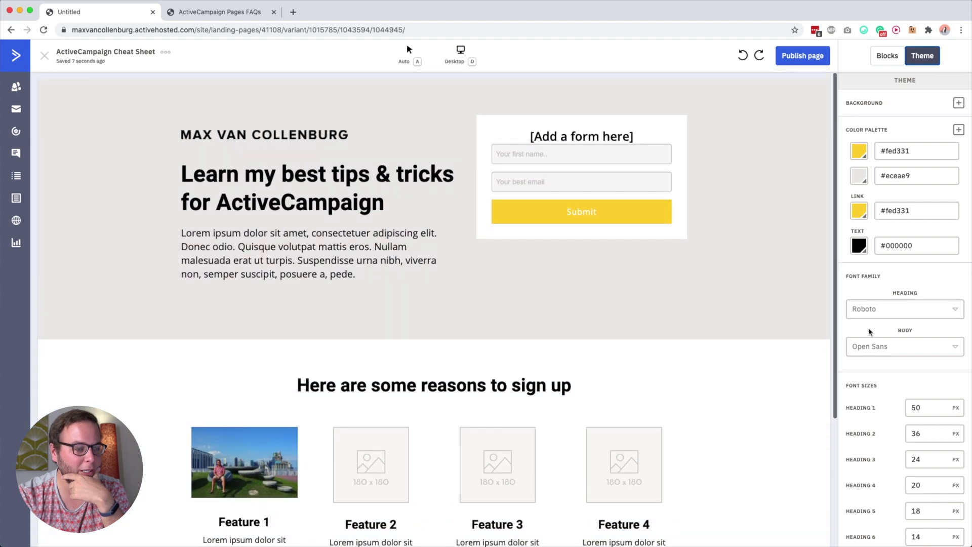
left_click(879, 310)
left_click(879, 334)
Search the heading font list for Space Mono using different letter combinations
type("open sans")
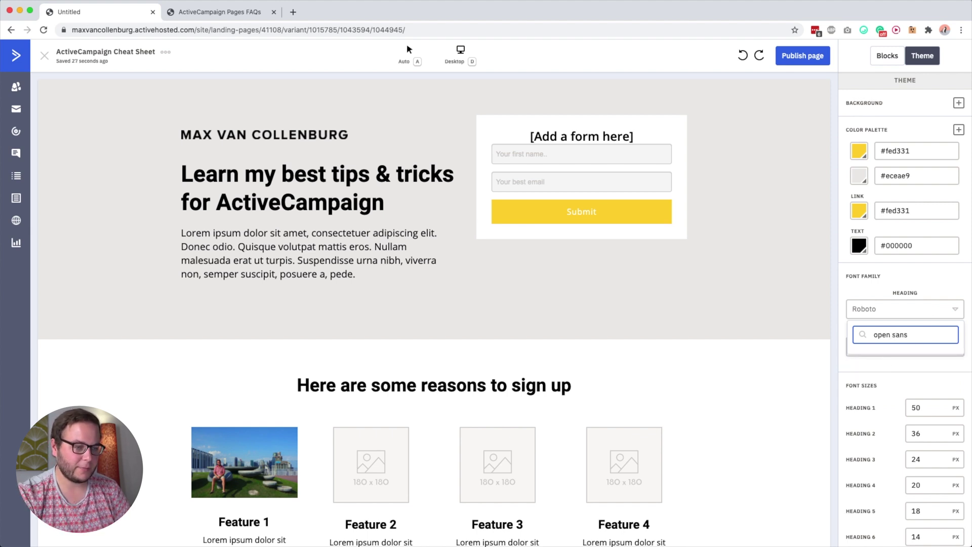
key("super+a")
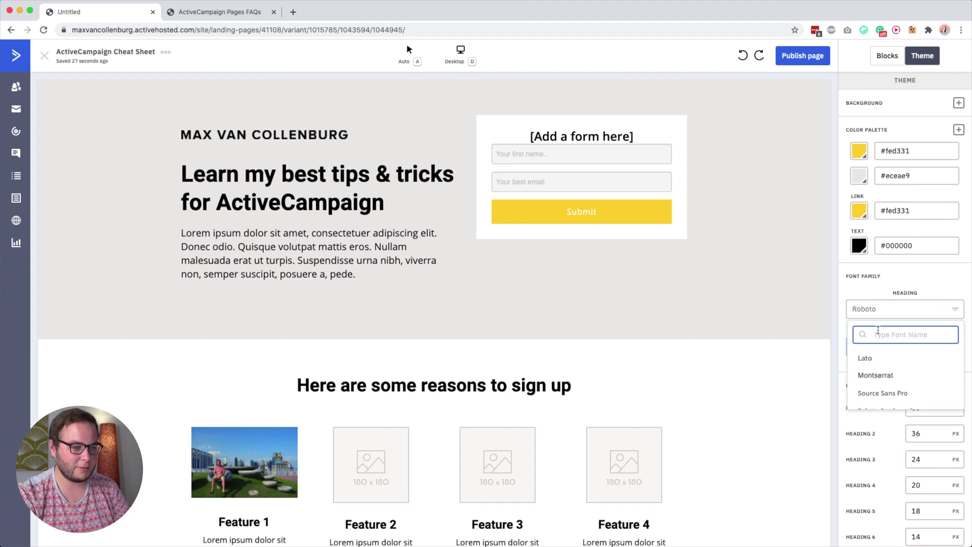
scroll(896, 376, "down", 2)
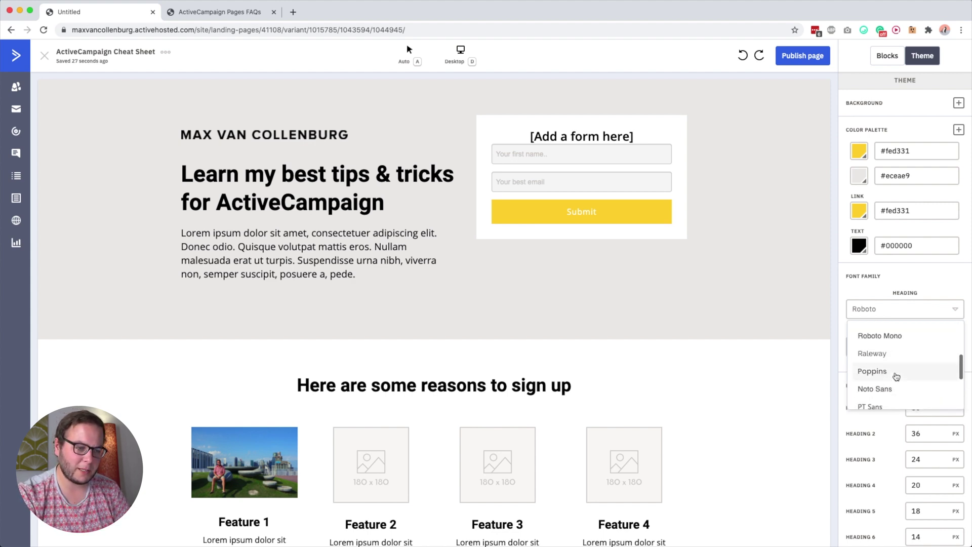
scroll(896, 378, "down", 6)
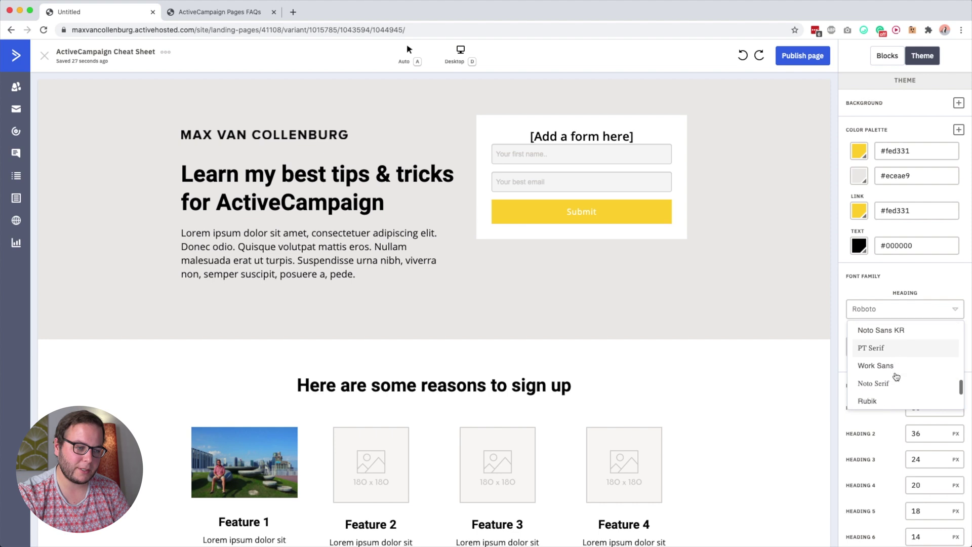
scroll(896, 376, "down", 5)
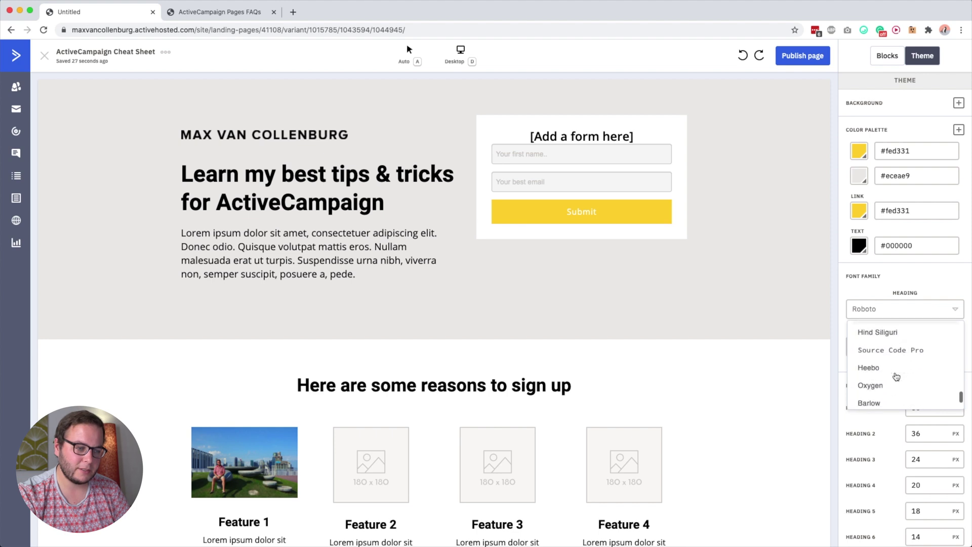
scroll(896, 376, "down", 6)
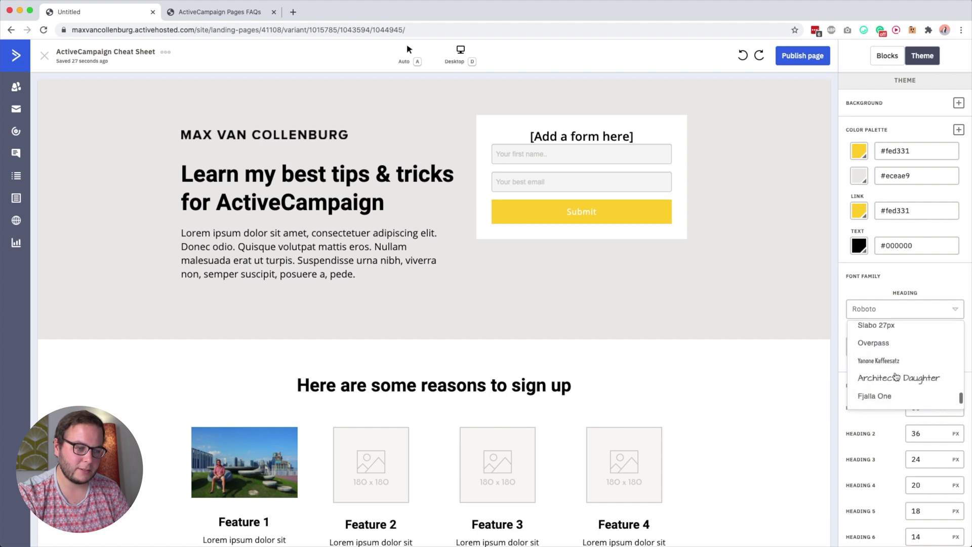
scroll(894, 365, "up", 15)
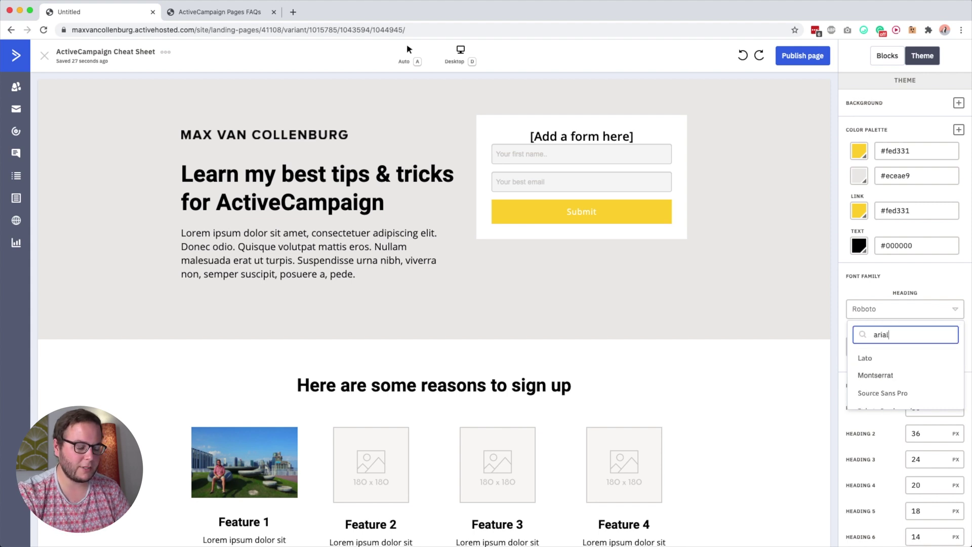
key("BackSpace")
type("ppo")
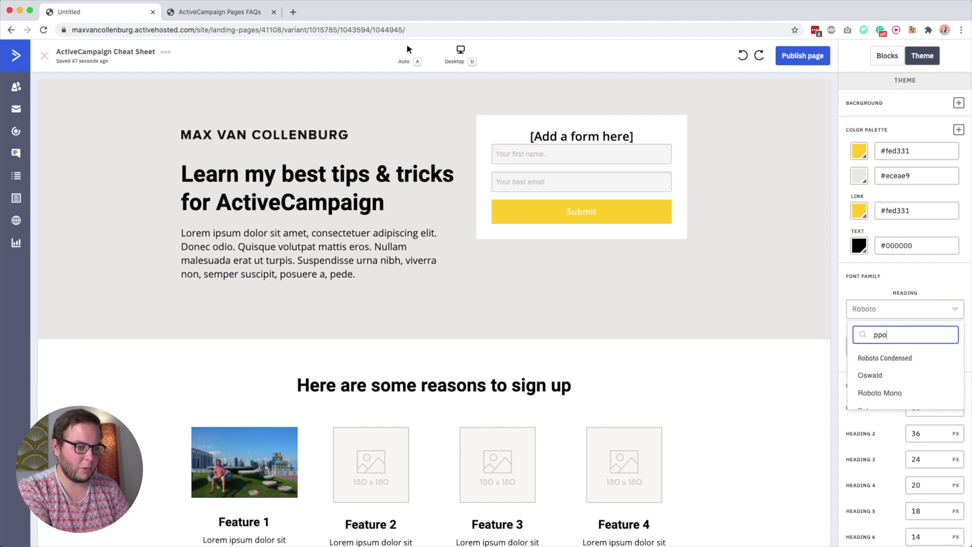
key("BackSpace")
key("BackSpace")
key("XF86AudioLowerVolume")
type("opp")
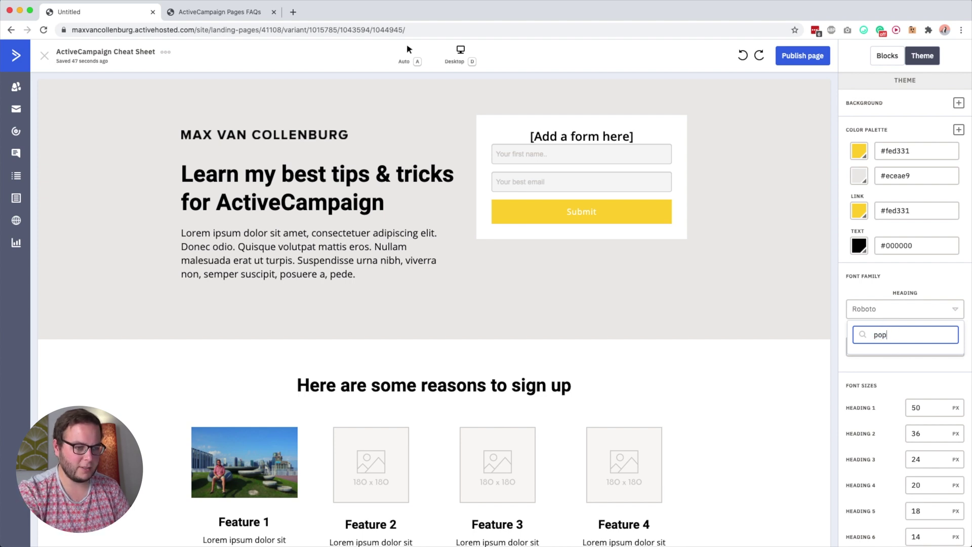
Reopen the heading font list, scroll to Space Mono and select it
left_click(897, 266)
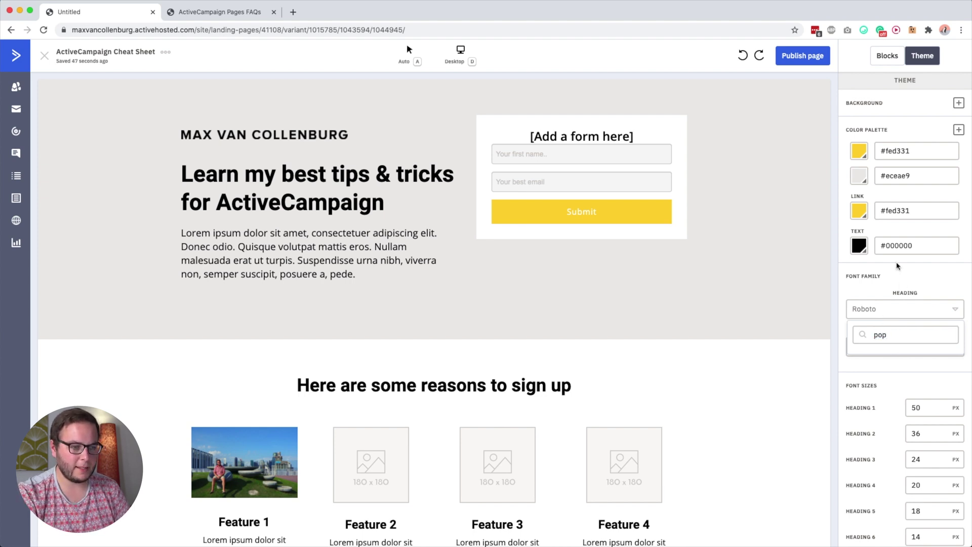
left_click(901, 309)
left_click(884, 339)
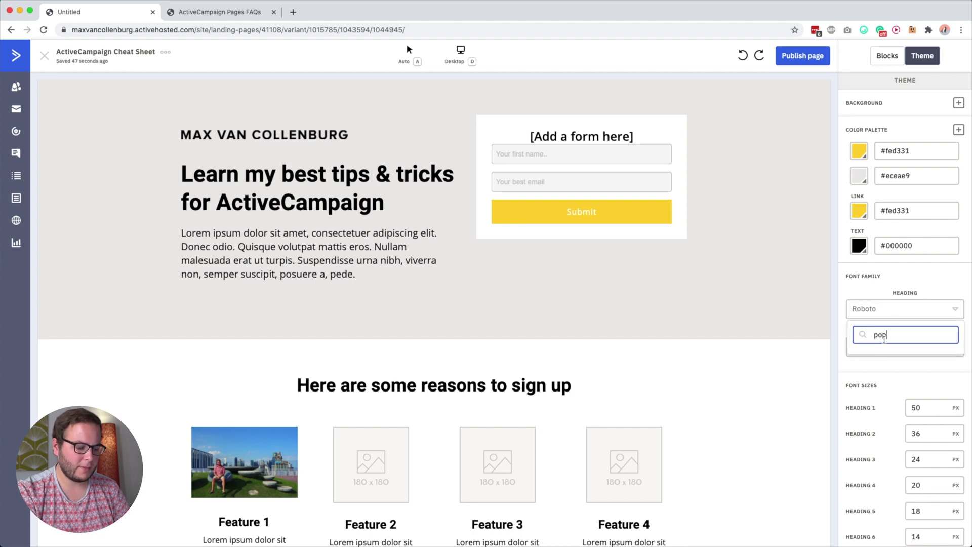
type("p")
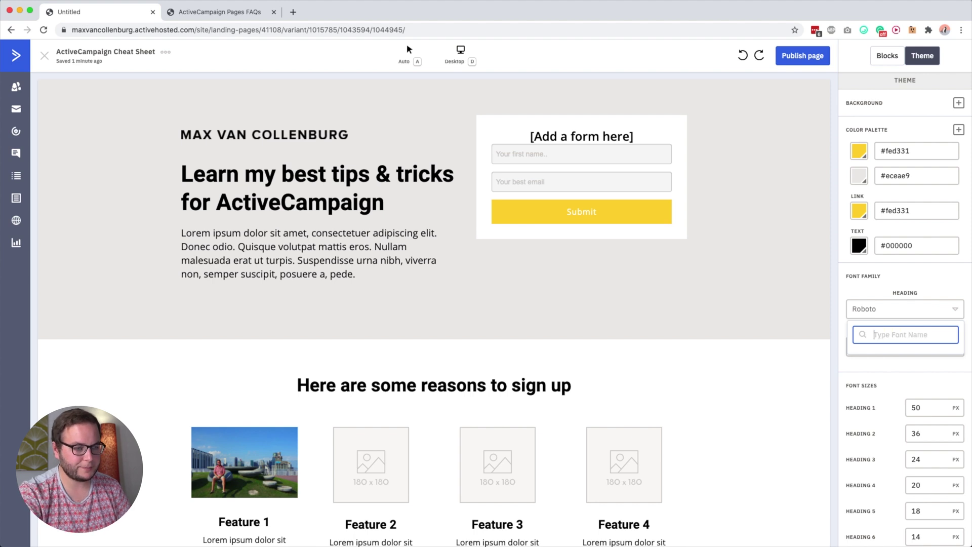
left_click(908, 281)
left_click(888, 308)
left_click(890, 333)
type("p")
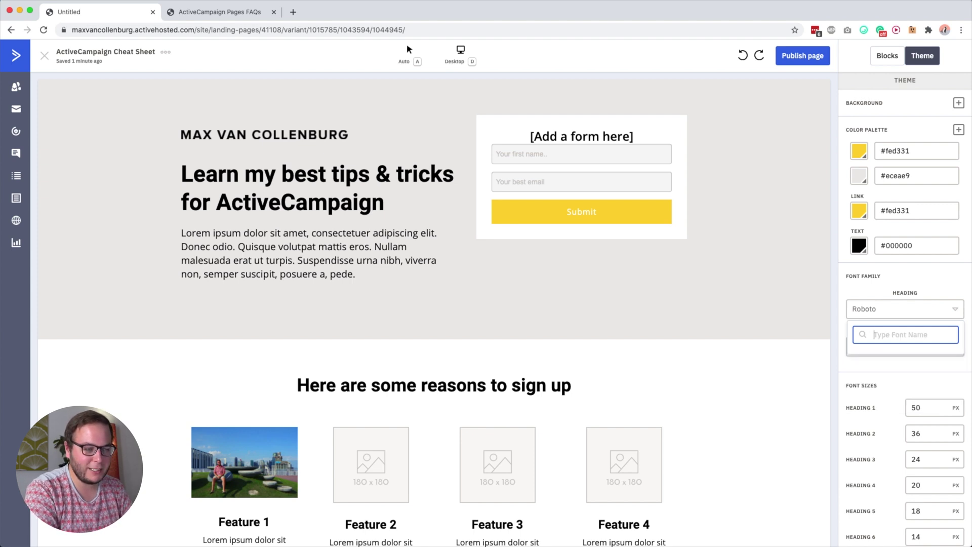
scroll(886, 374, "down", 10)
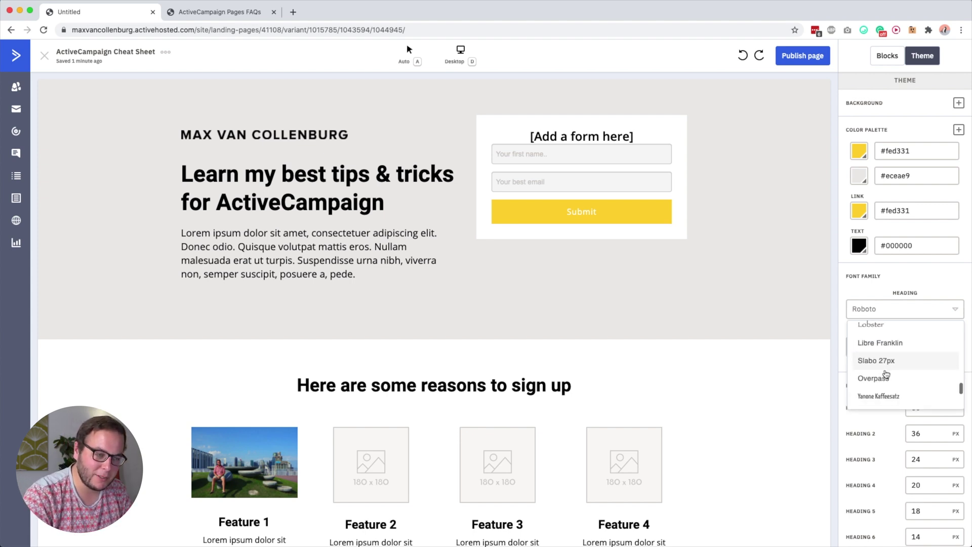
scroll(885, 375, "down", 5)
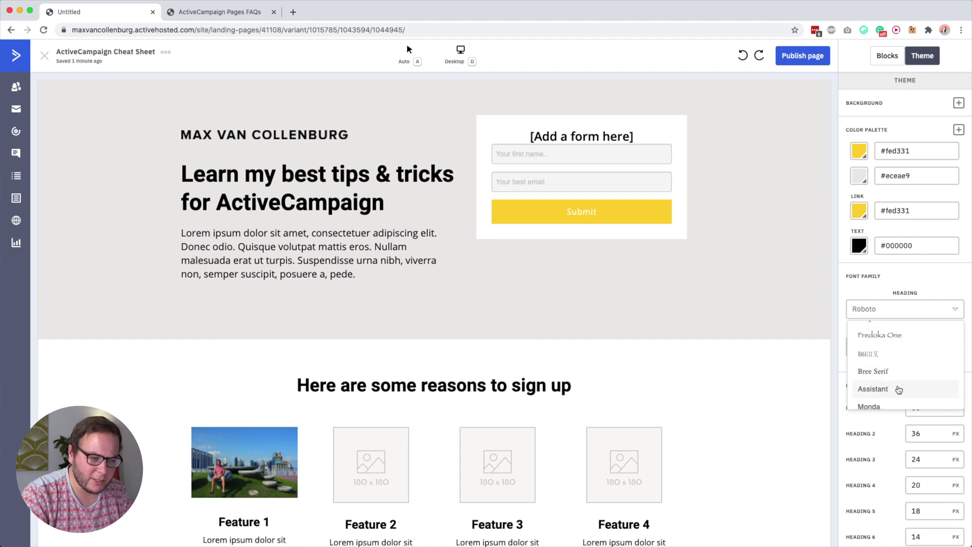
scroll(899, 389, "down", 5)
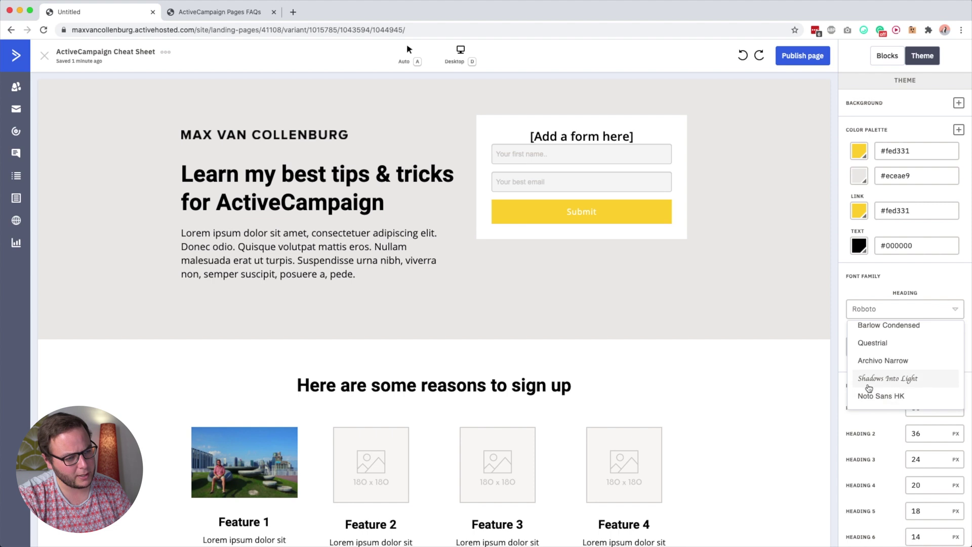
scroll(894, 392, "up", 5)
scroll(894, 393, "down", 5)
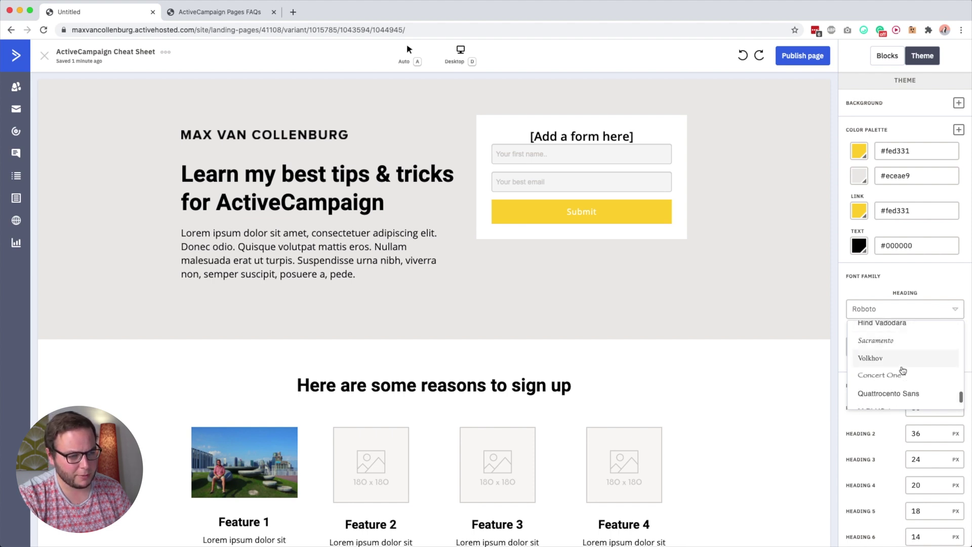
scroll(905, 373, "down", 10)
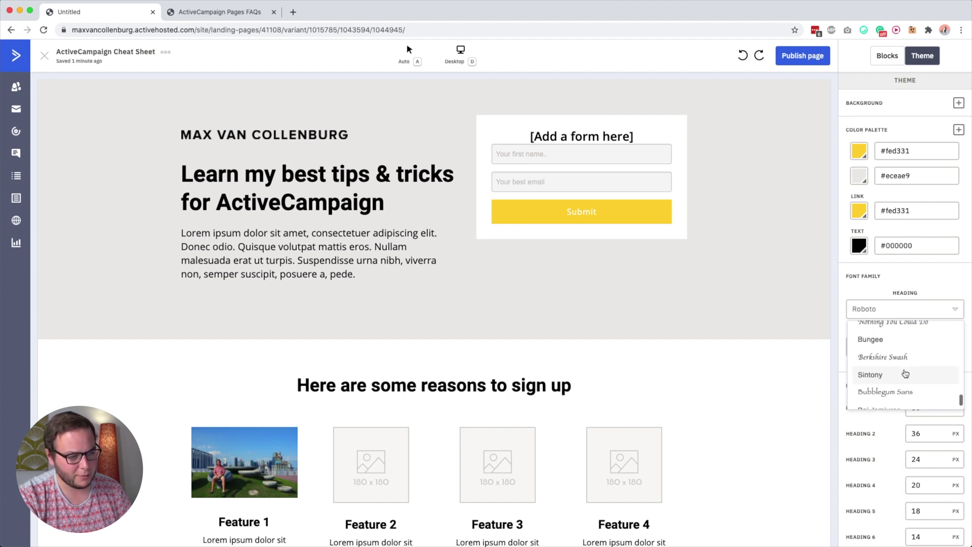
scroll(889, 334, "up", 2)
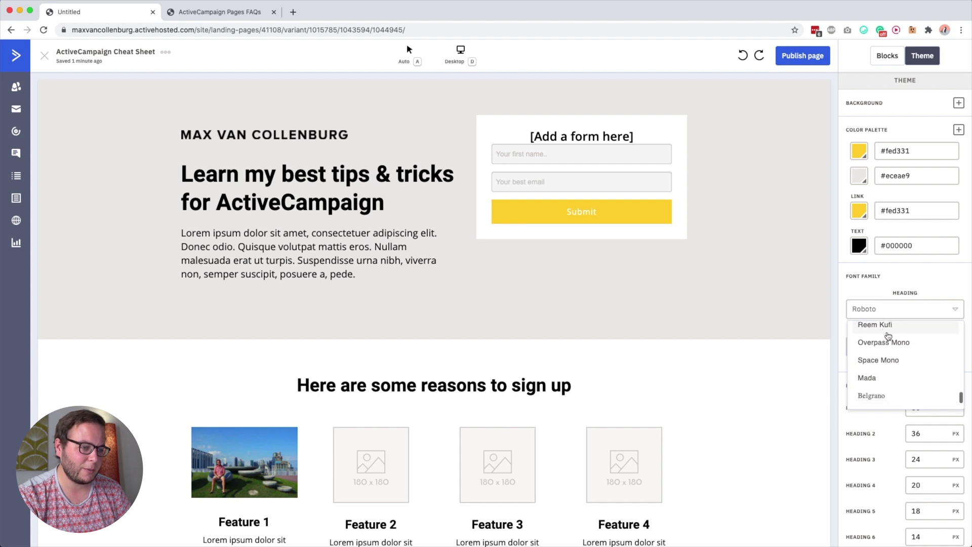
left_click(891, 361)
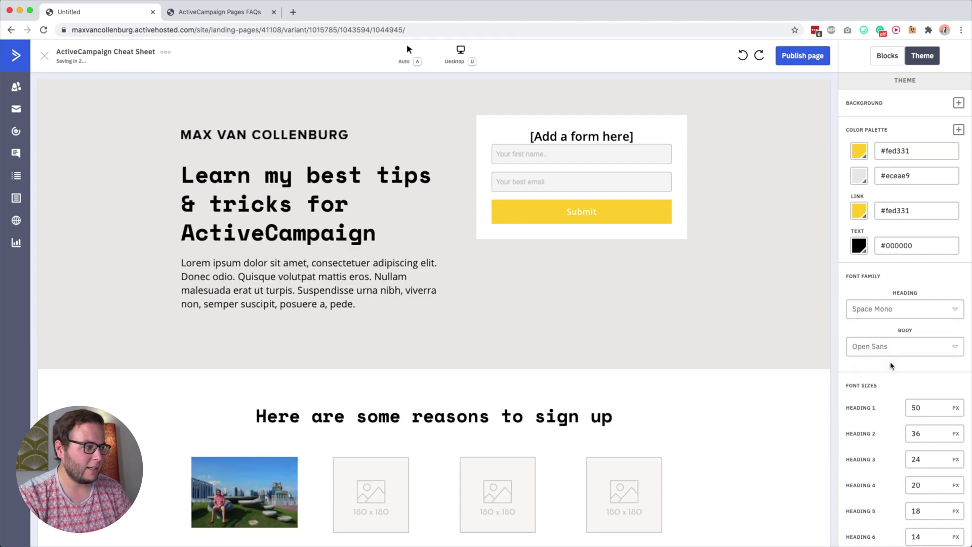
left_click(892, 310)
left_click(879, 309)
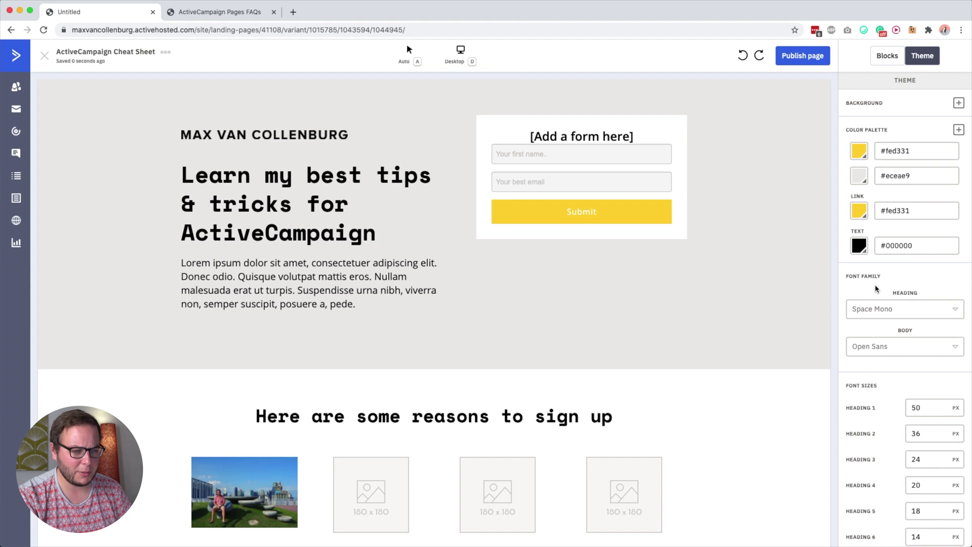
left_click(900, 350)
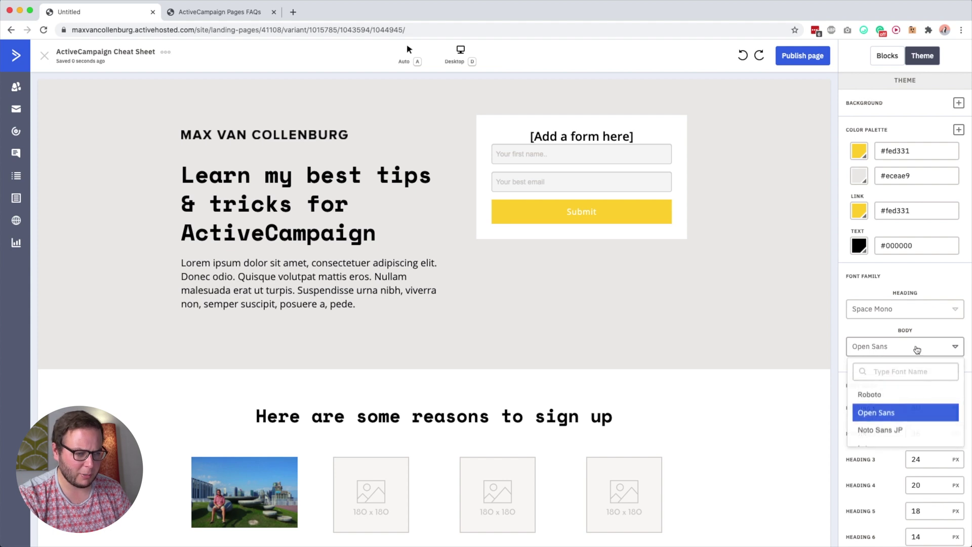
left_click(897, 373)
type("arial")
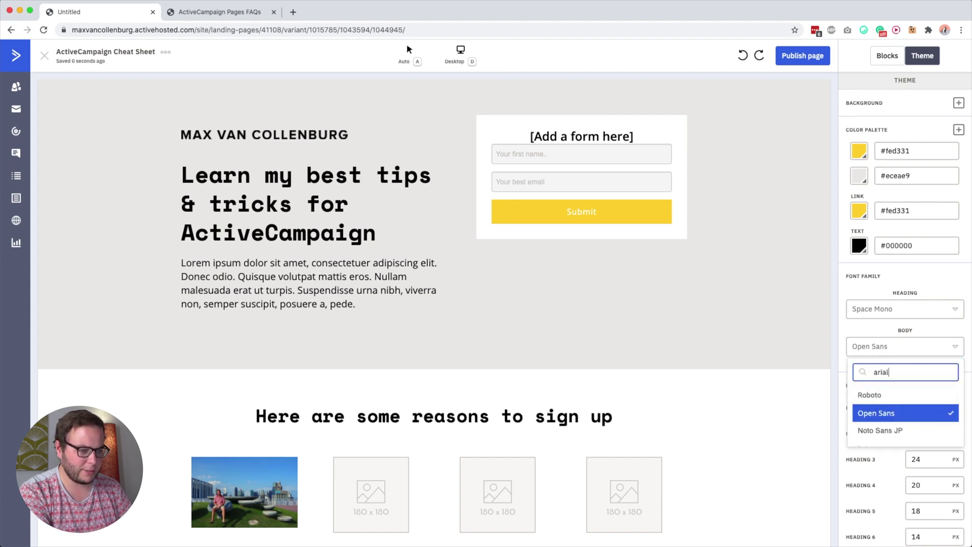
key("super+a")
key("BackSpace")
left_click(869, 335)
scroll(870, 431, "down", 3)
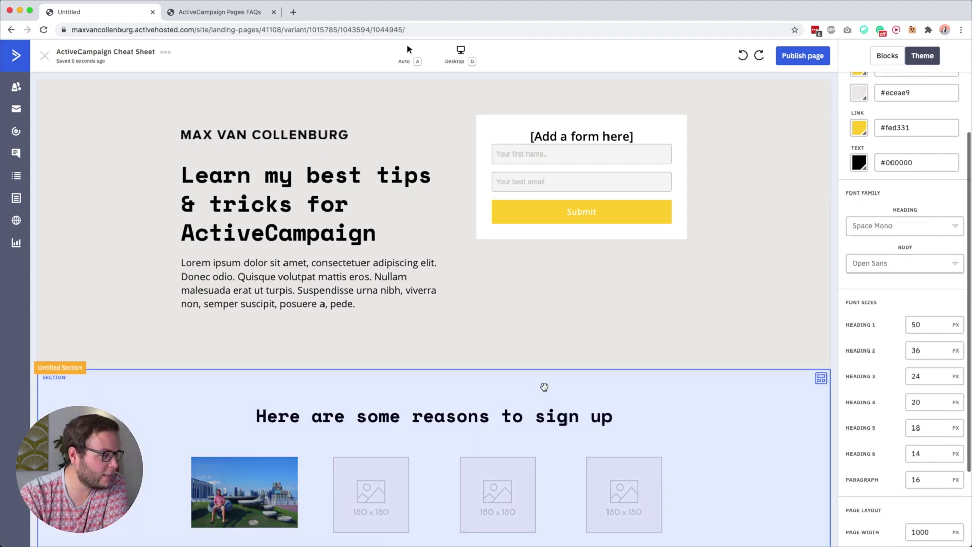
scroll(552, 395, "down", 5)
scroll(557, 431, "up", 5)
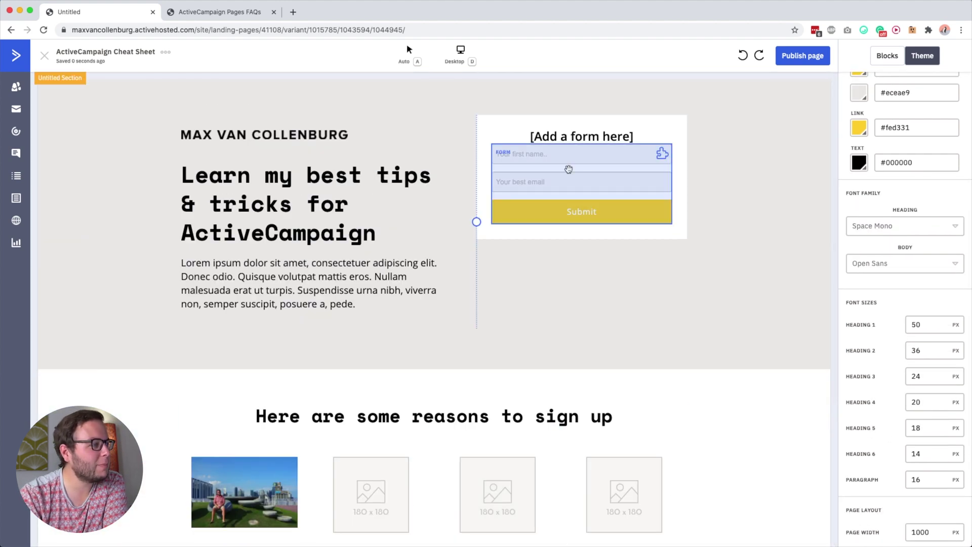
Set the hero section background to the yellow preset
left_click(272, 93)
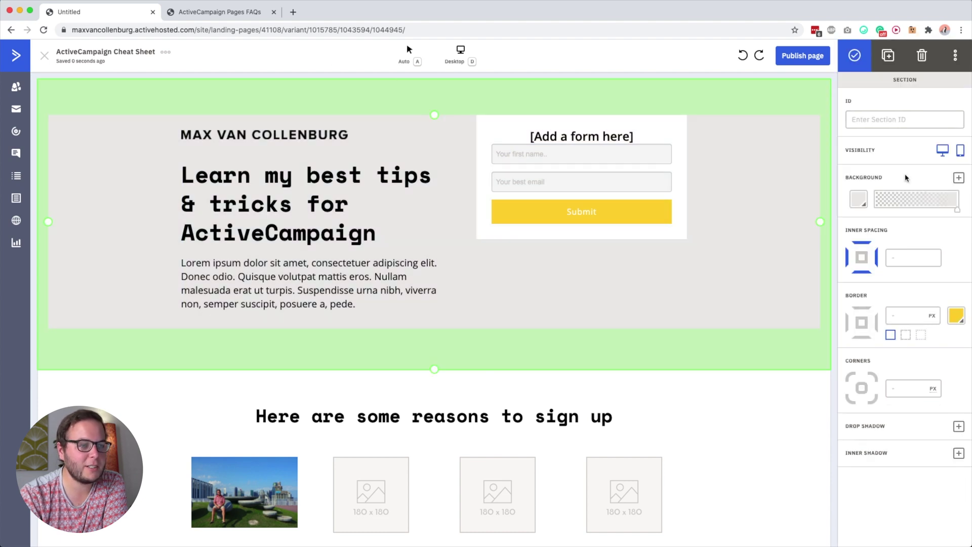
left_click(867, 197)
left_click(813, 225)
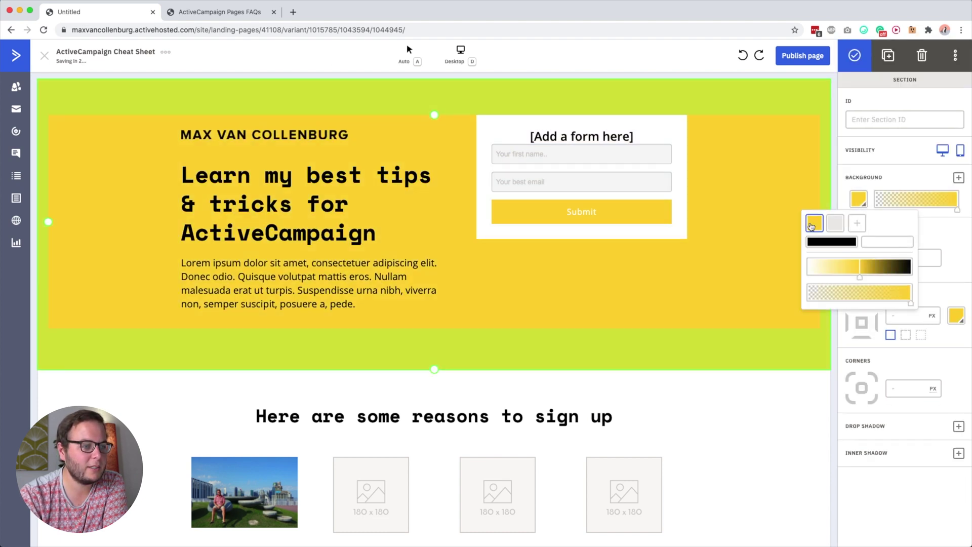
left_click(740, 149)
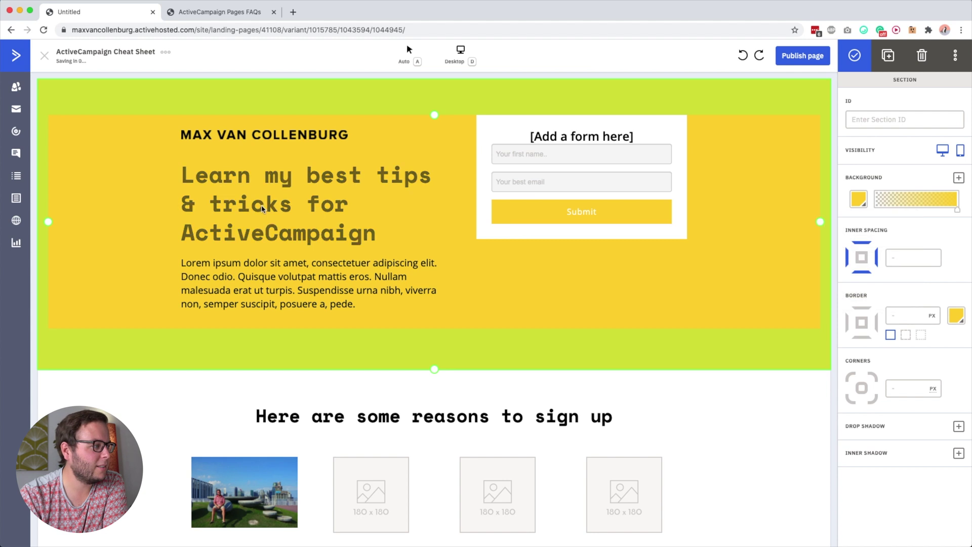
left_click(304, 226)
Recolour the hero headline text white
triple_click(304, 226)
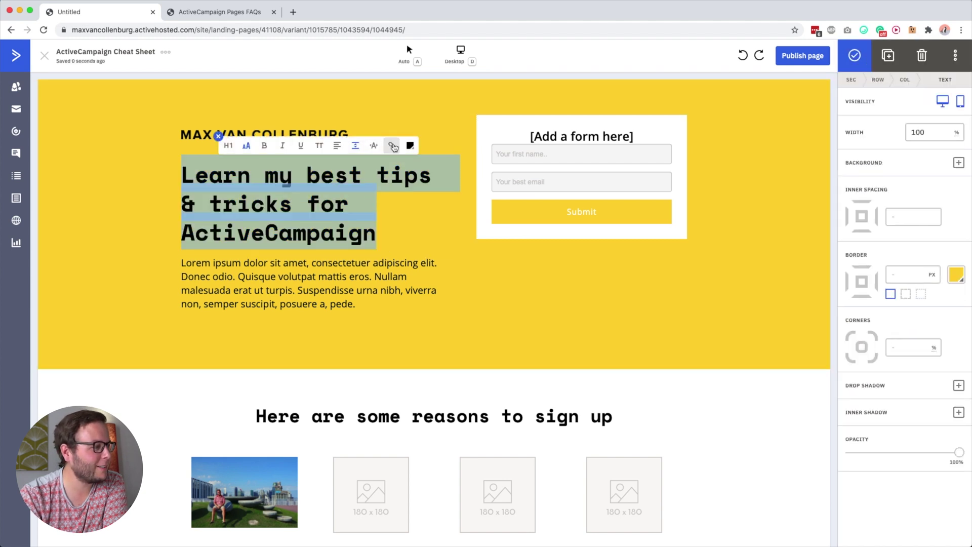
left_click(409, 146)
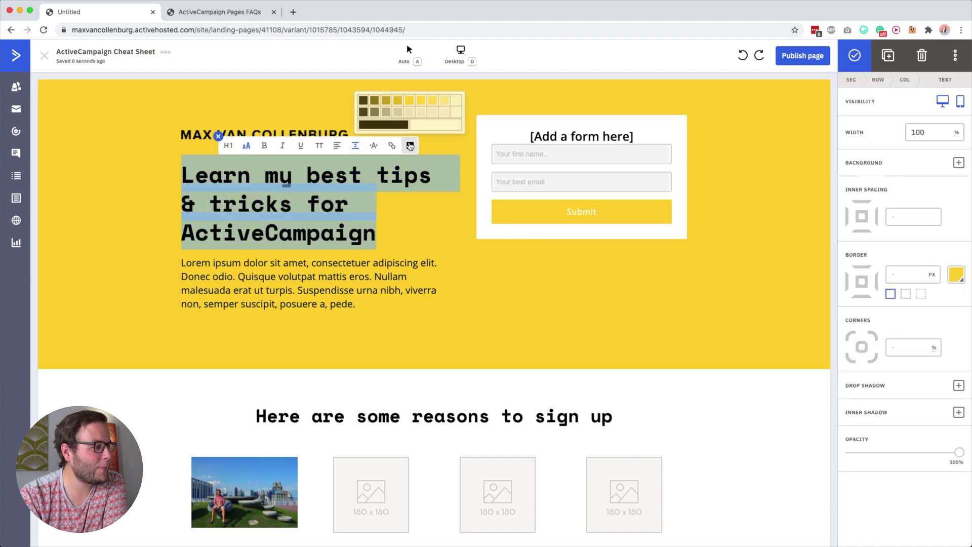
left_click(456, 100)
left_click(287, 225)
double_click(327, 289)
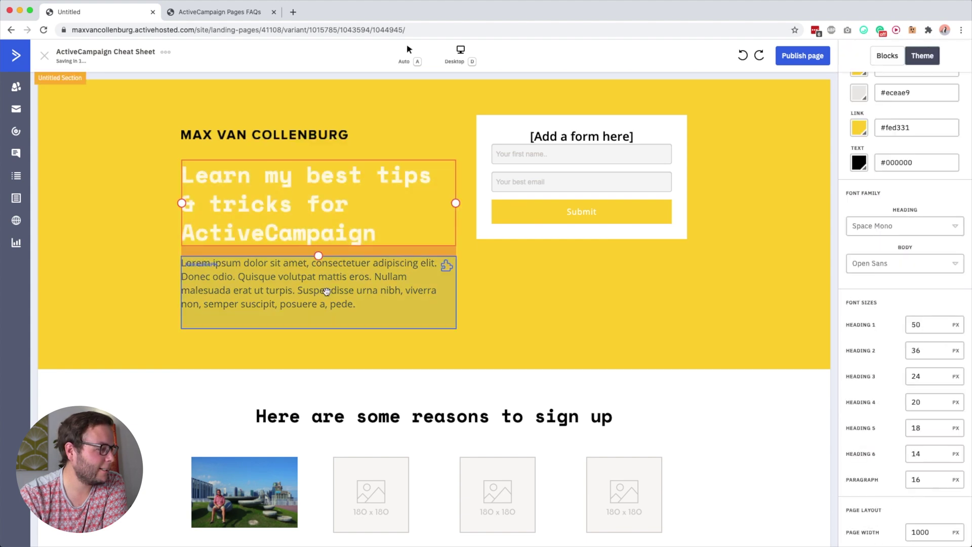
double_click(316, 276)
Bold 'volutpat mattis' in the hero's Lorem paragraph, then select the signup form block
left_click(347, 277, "shift")
left_click(264, 242)
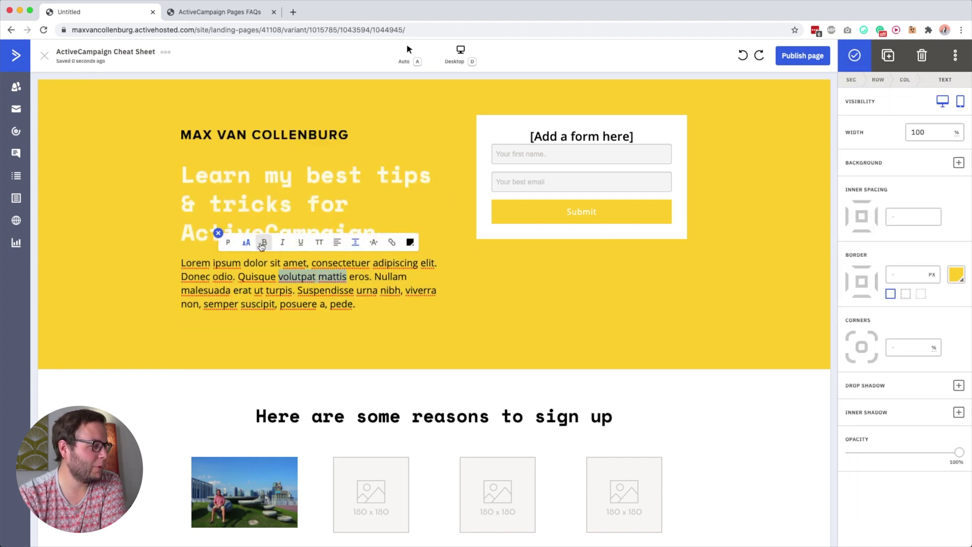
left_click(373, 332)
left_click(509, 154)
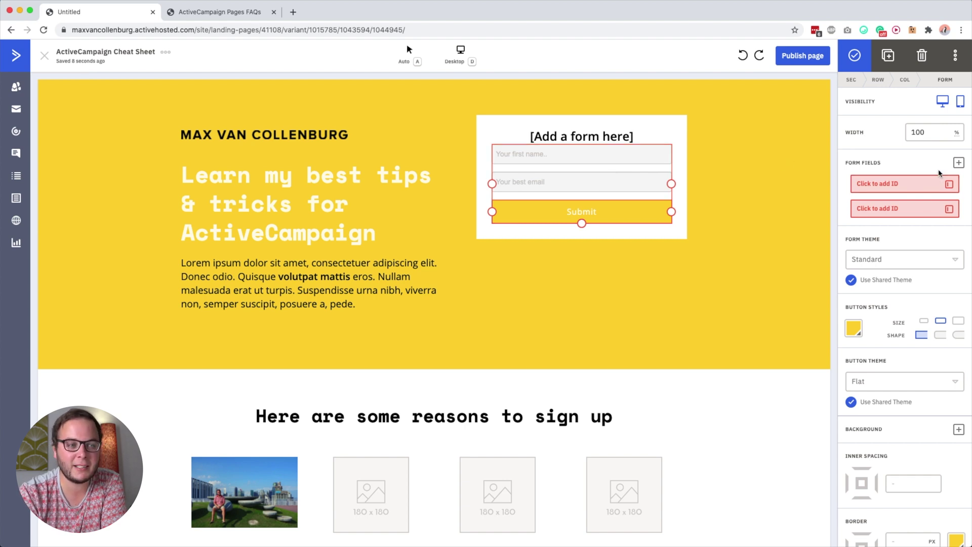
Delete the '[Add a form here]' placeholder heading above the signup form
scroll(901, 258, "down", 3)
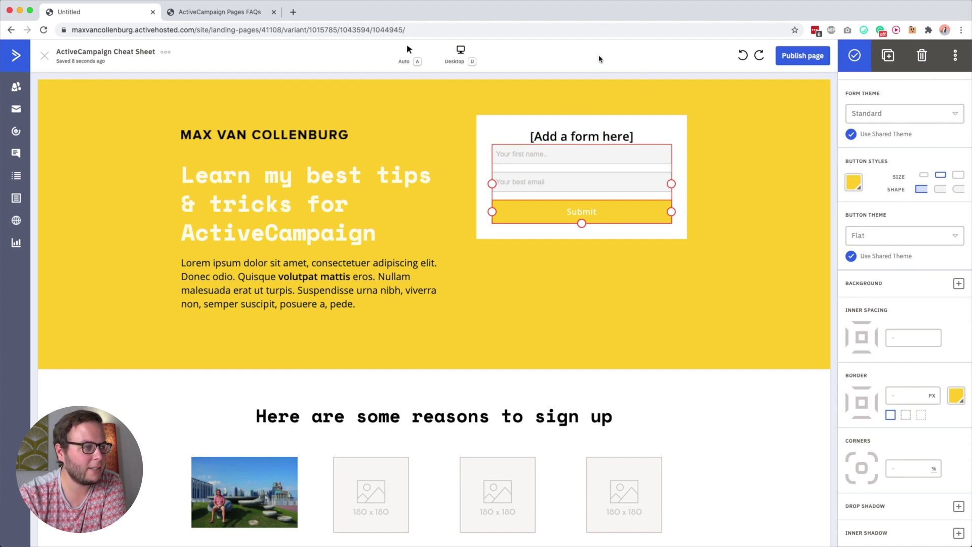
scroll(873, 242, "up", 3)
scroll(873, 241, "down", 3)
scroll(879, 88, "up", 3)
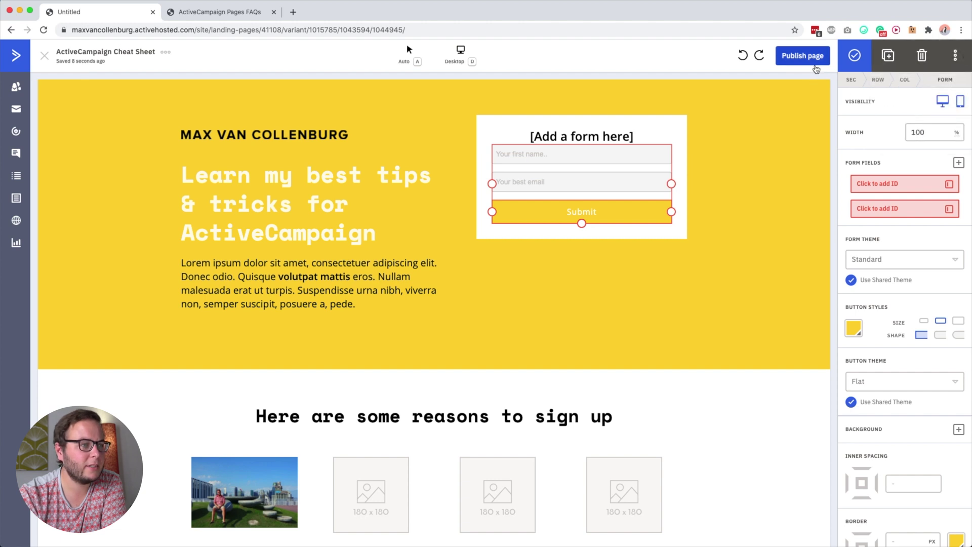
left_click(578, 140)
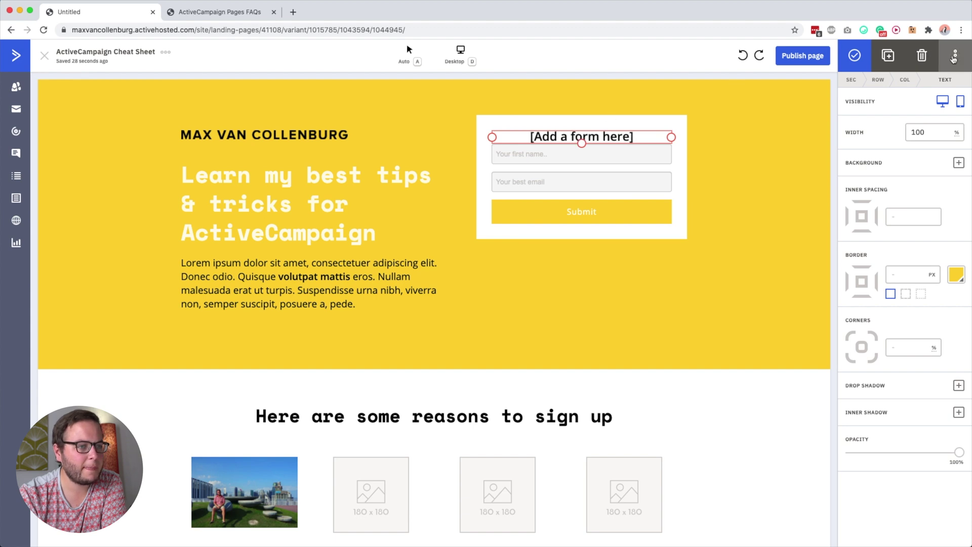
left_click(918, 59)
scroll(337, 237, "down", 5)
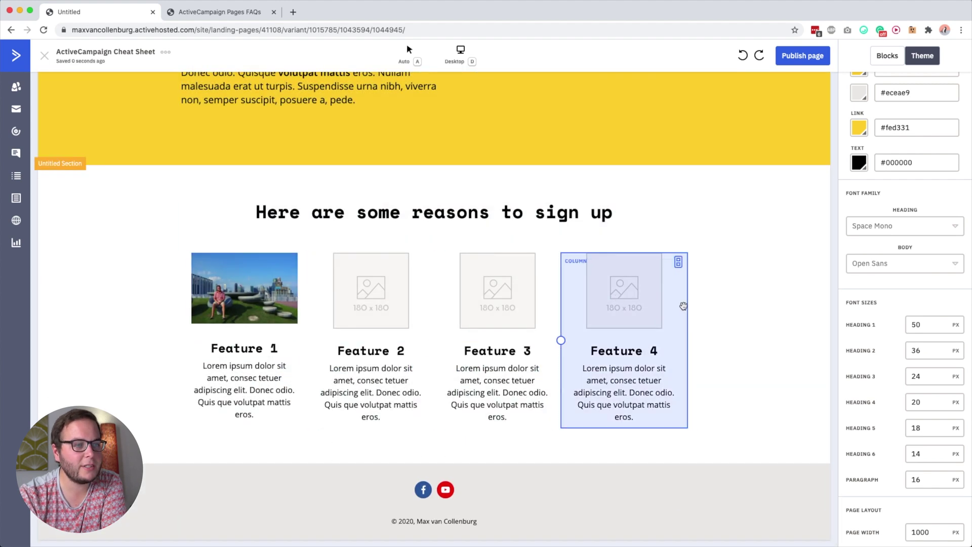
Return to the page top and browse the Blocks library down to the Countdown tile
scroll(757, 156, "up", 5)
scroll(931, 71, "up", 2)
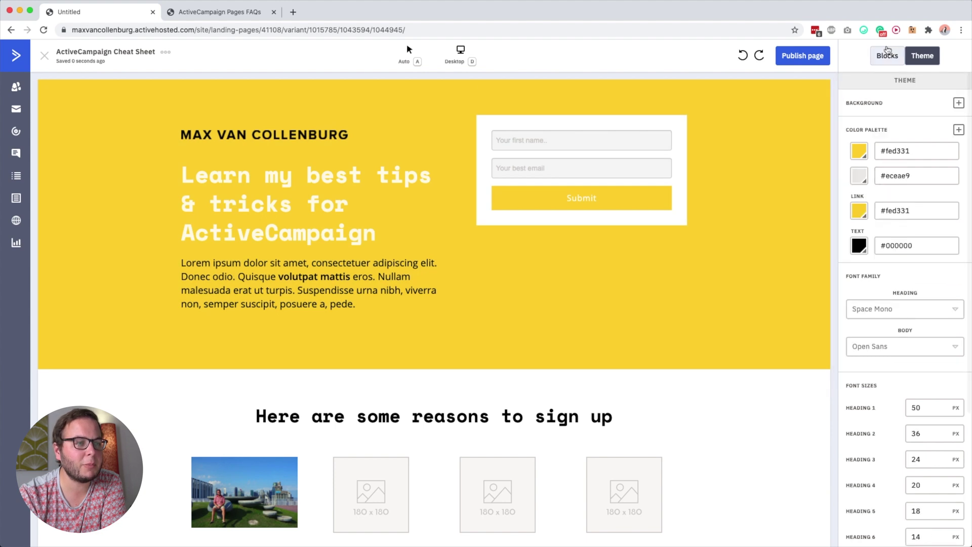
left_click(887, 55)
scroll(906, 322, "down", 1)
scroll(906, 321, "up", 1)
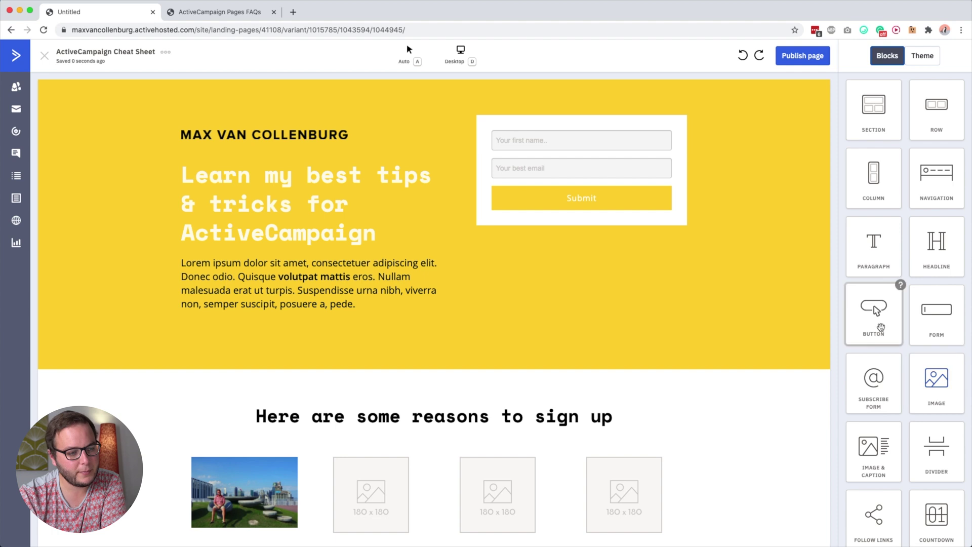
scroll(880, 327, "down", 5)
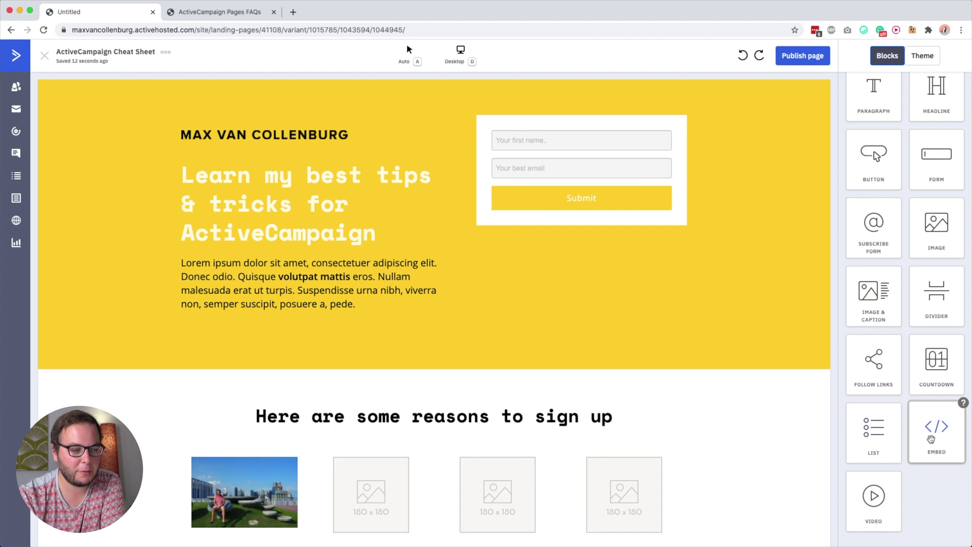
scroll(936, 427, "up", 1)
Place a countdown below the Submit button as a Fixed Time timer of 1 hour 30 minutes
left_click_drag(937, 426, 582, 212)
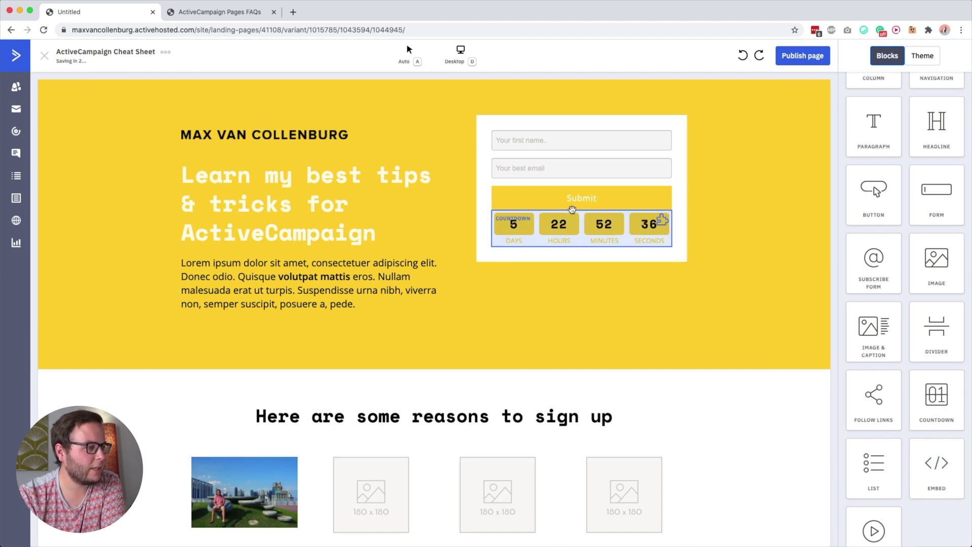
left_click(613, 233)
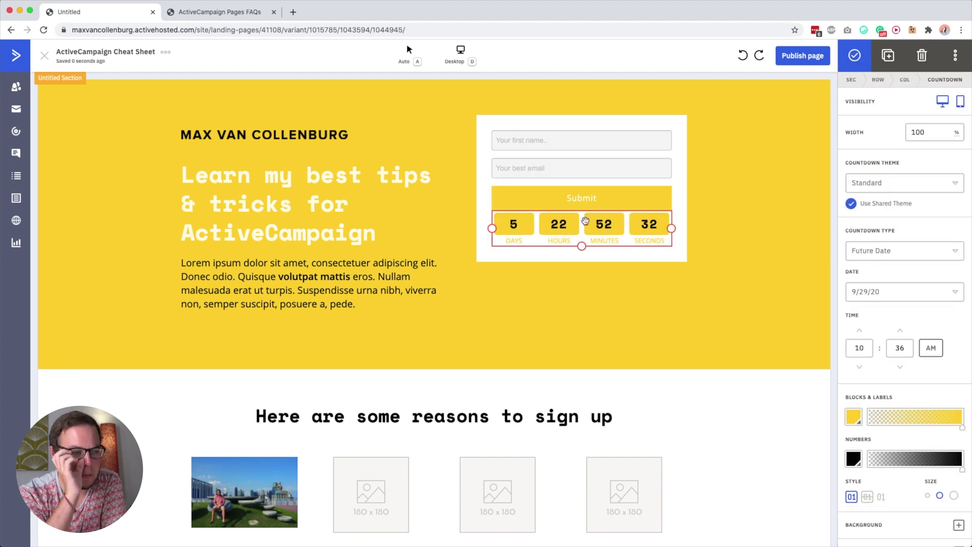
left_click(887, 251)
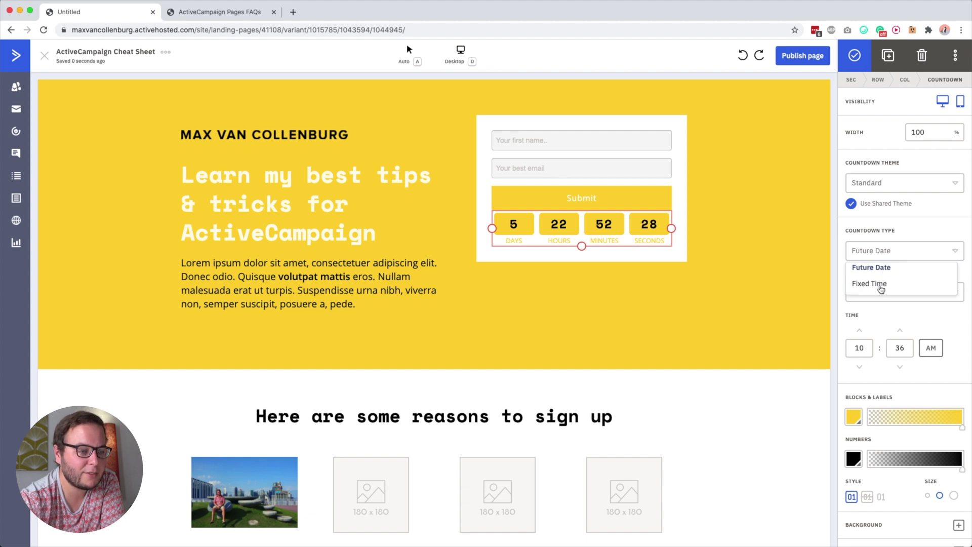
left_click(883, 283)
left_click(879, 250)
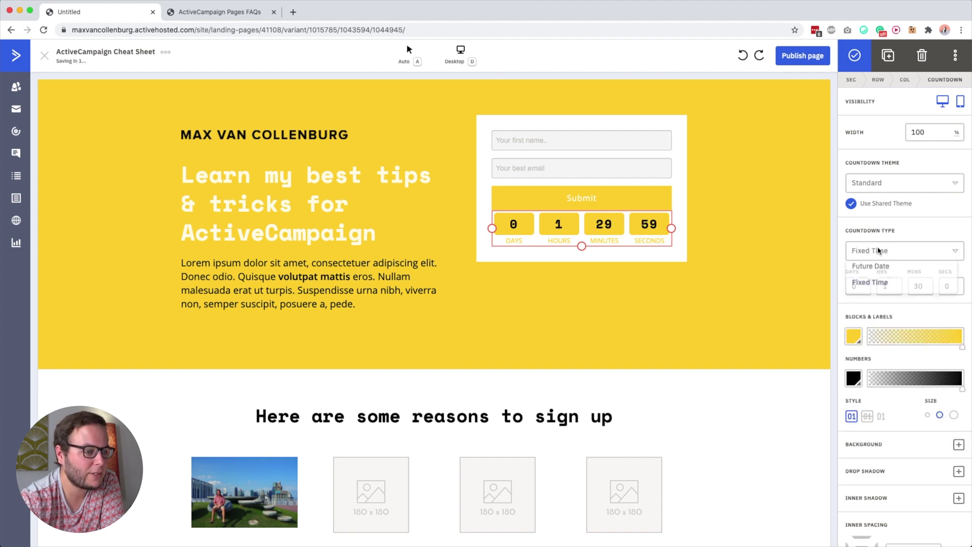
left_click(882, 283)
left_click(922, 287)
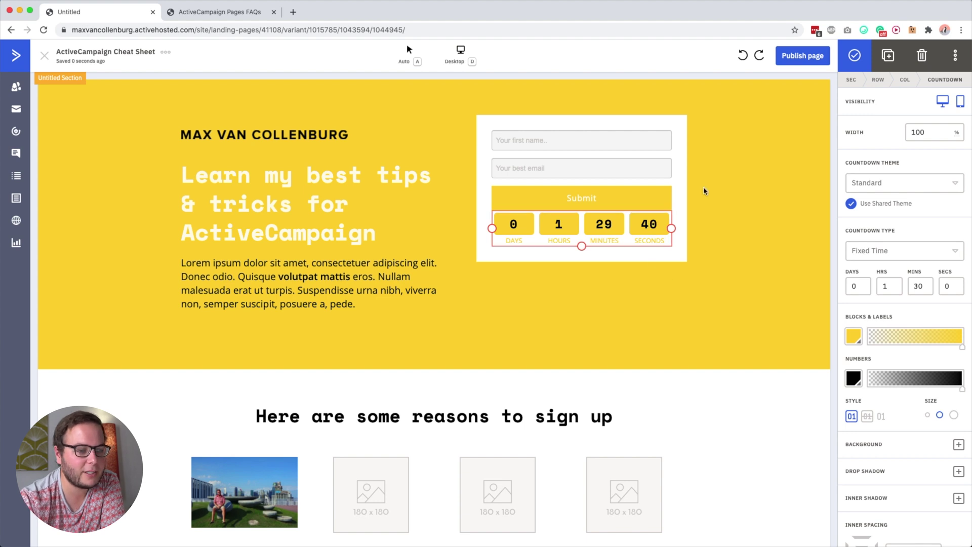
Switch the countdown to Future Date, ending 9/30/20 at 01:46 AM
left_click(886, 251)
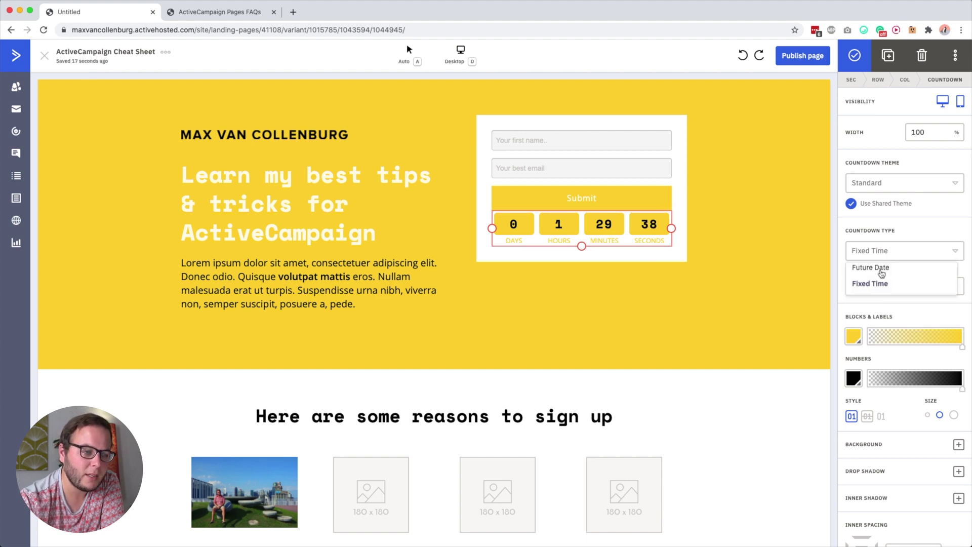
left_click(881, 272)
mouse_move(859, 355)
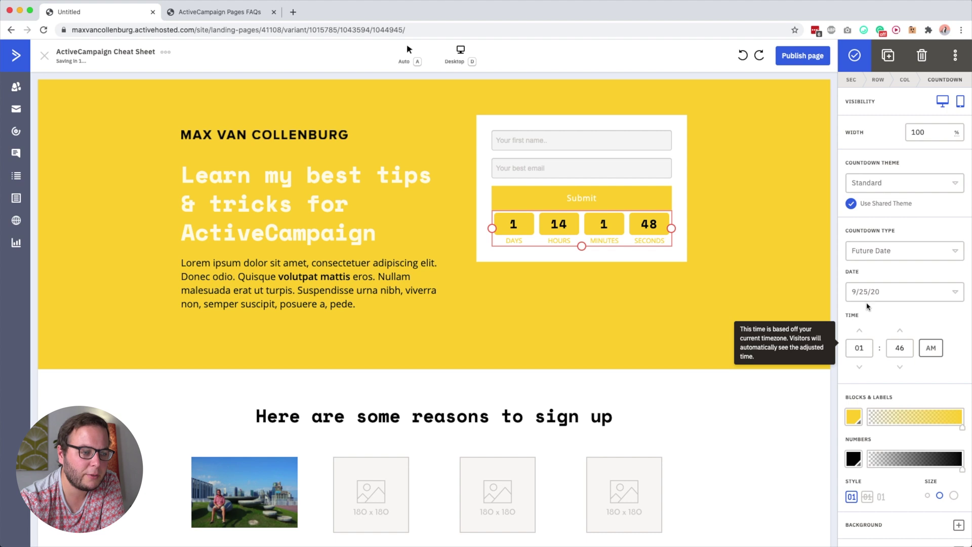
left_click(884, 298)
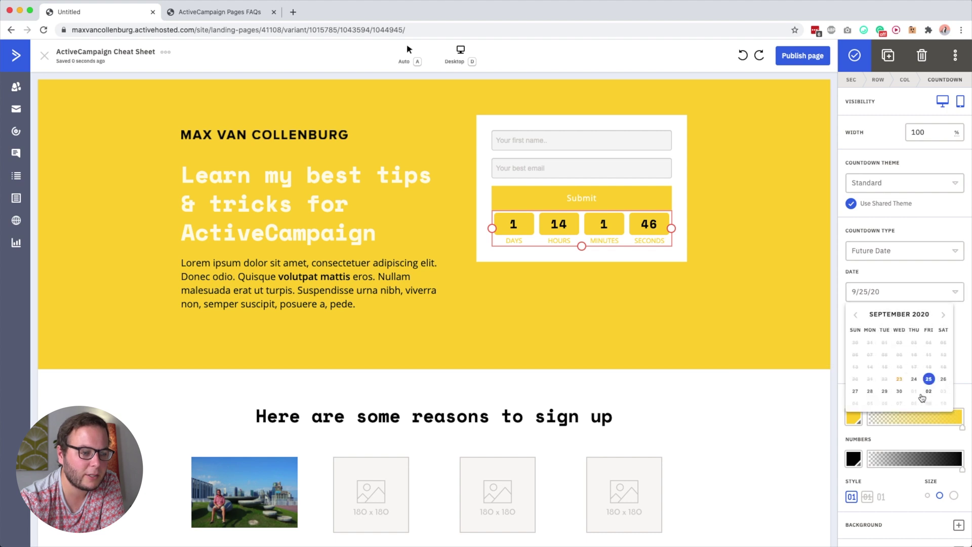
left_click(897, 391)
left_click(871, 291)
left_click(875, 291)
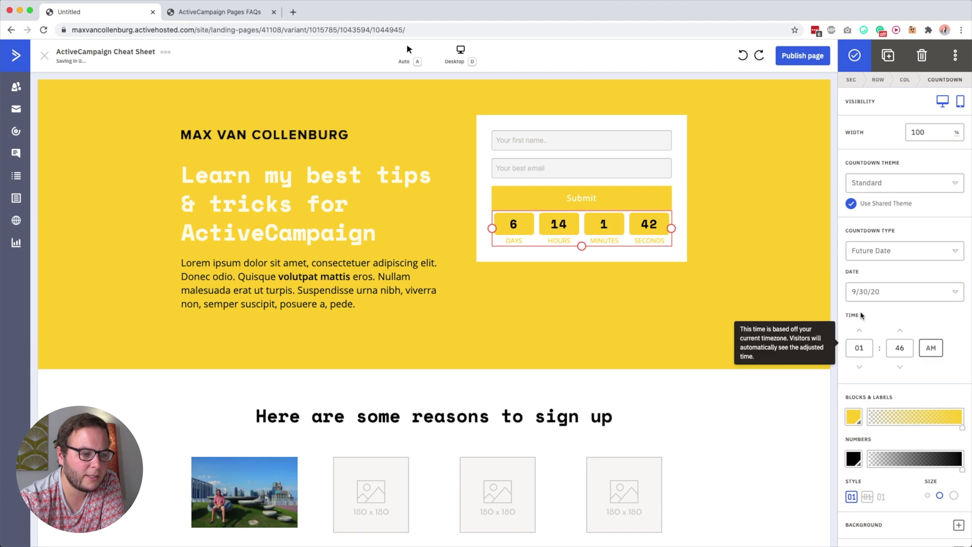
left_click(859, 348)
left_click(900, 353)
left_click(934, 354)
left_click(935, 354)
left_click(902, 348)
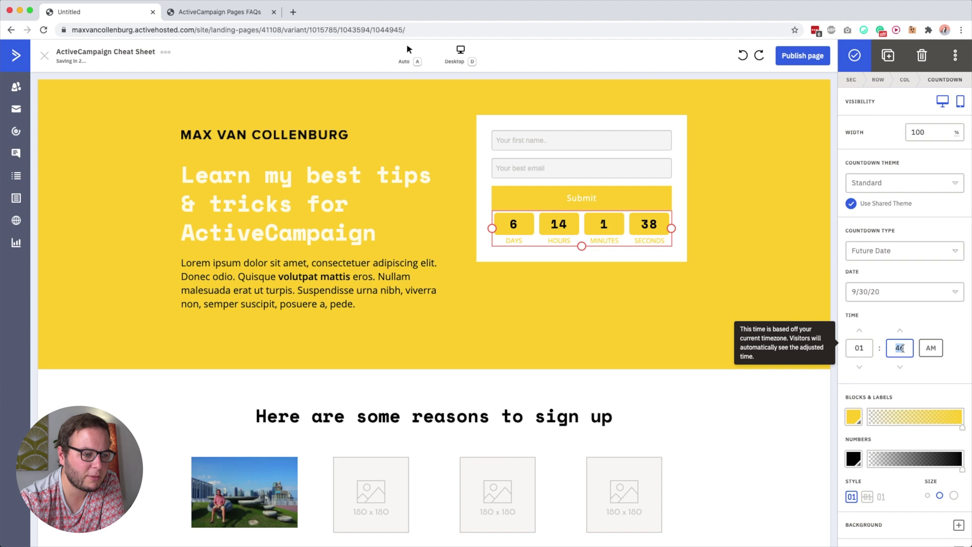
Give the countdown numbers a light, pale colour
scroll(940, 426, "down", 4)
left_click(854, 351)
left_click_drag(844, 422, 773, 423)
left_click(922, 283)
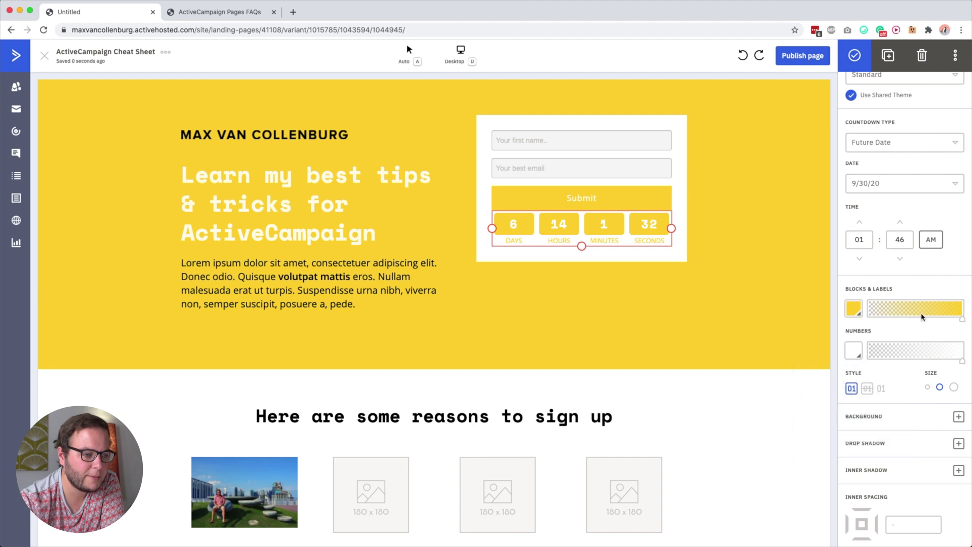
scroll(886, 329, "down", 3)
left_click(866, 302)
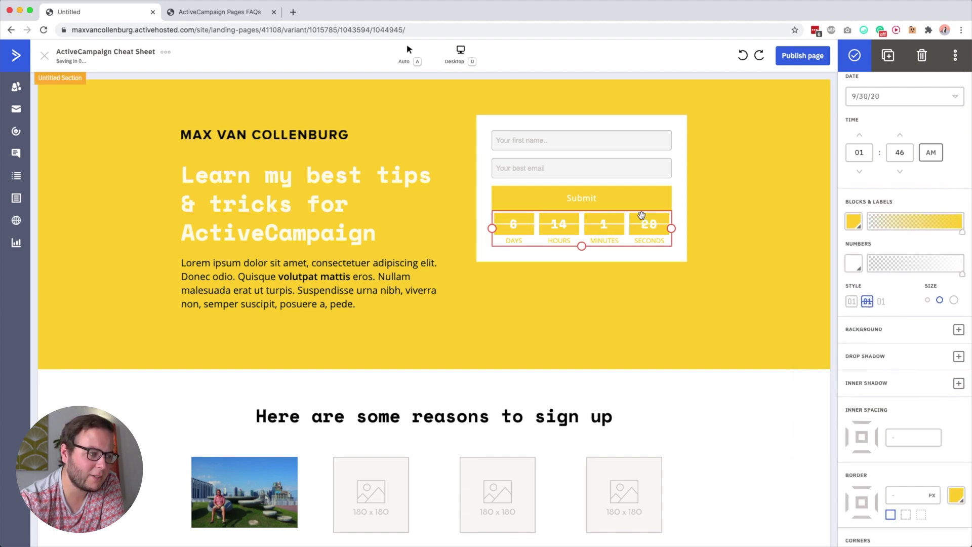
left_click(881, 302)
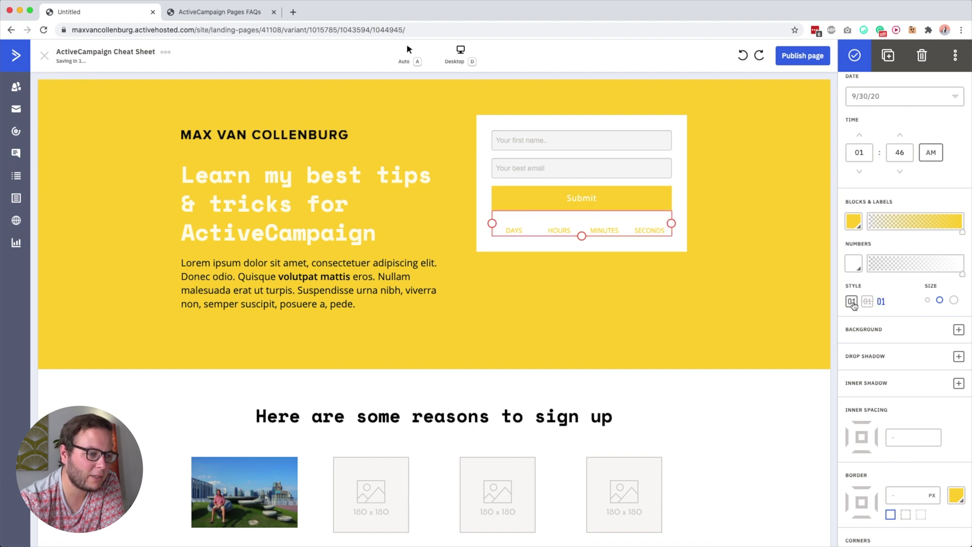
left_click(851, 301)
left_click(956, 300)
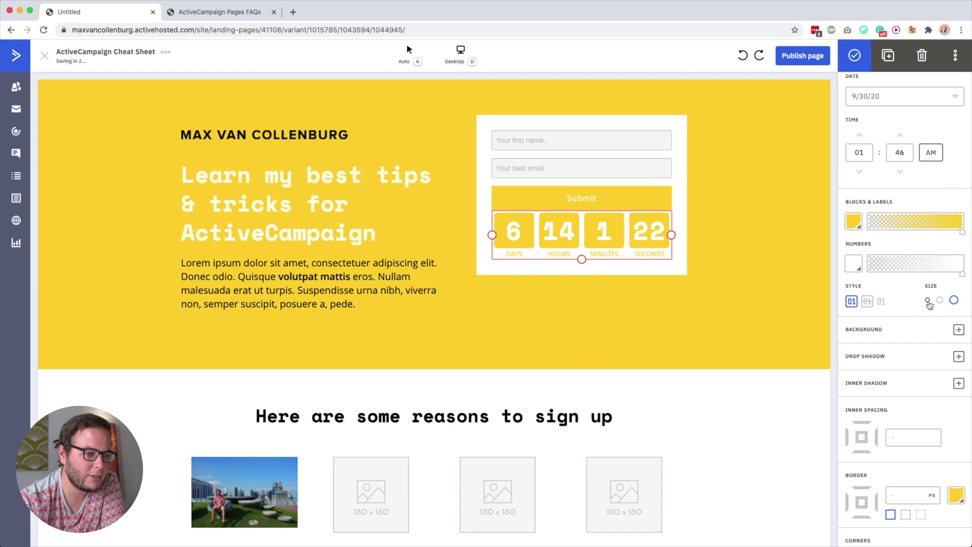
left_click(927, 301)
left_click(939, 303)
scroll(884, 456, "down", 1)
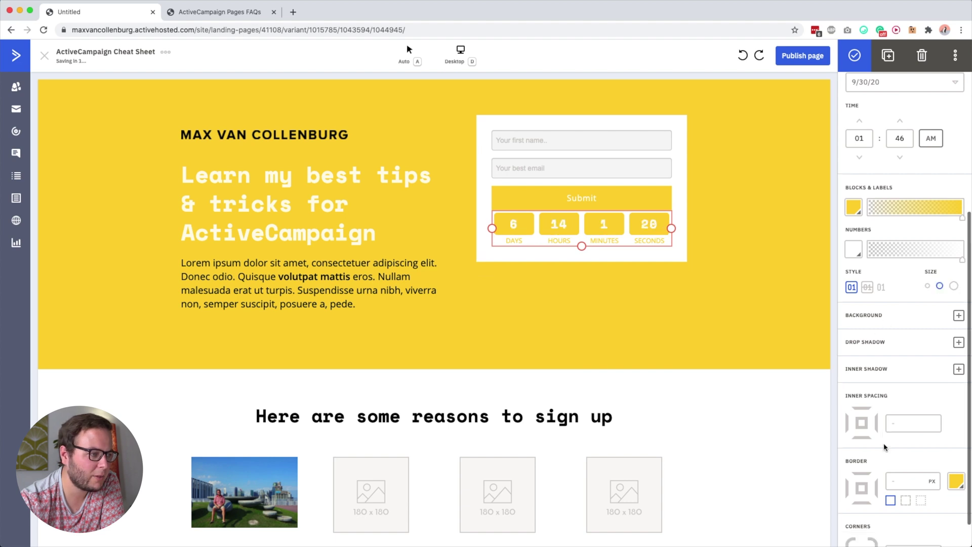
left_click(753, 412)
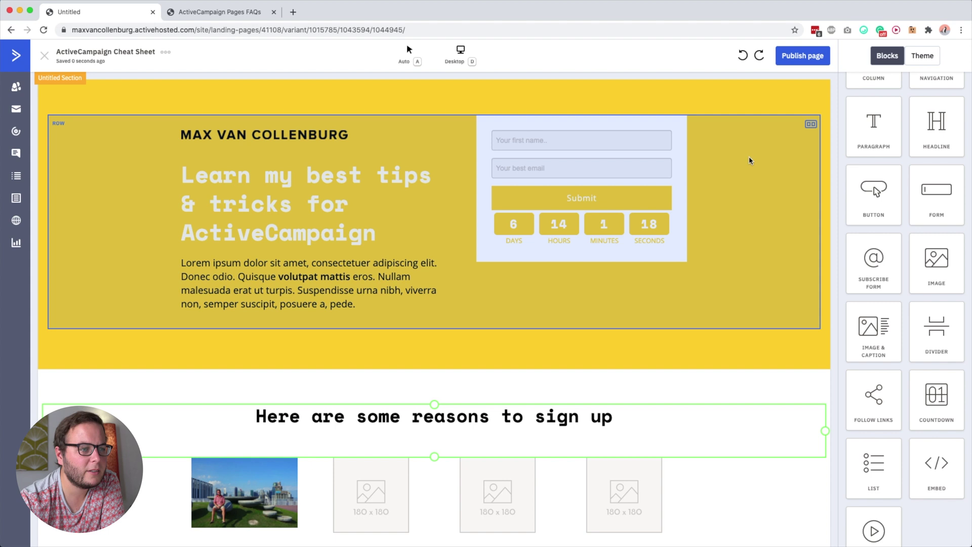
left_click(679, 127)
left_click(617, 158)
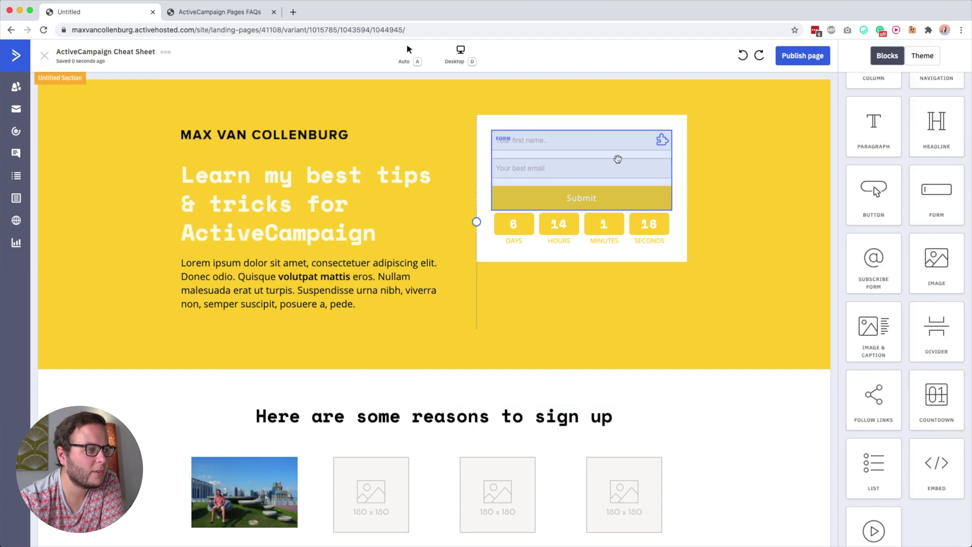
left_click(616, 159)
left_click(582, 124)
left_click(572, 123)
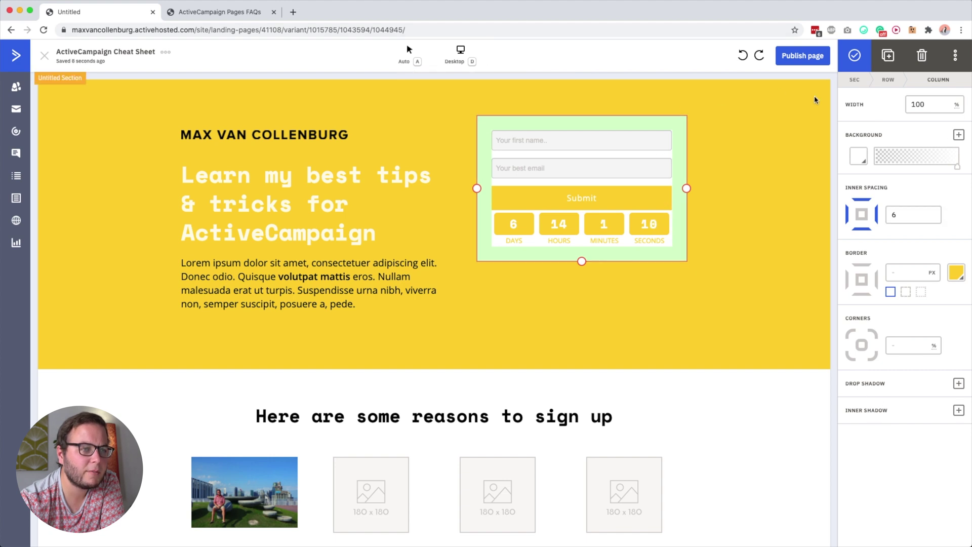
left_click(959, 136)
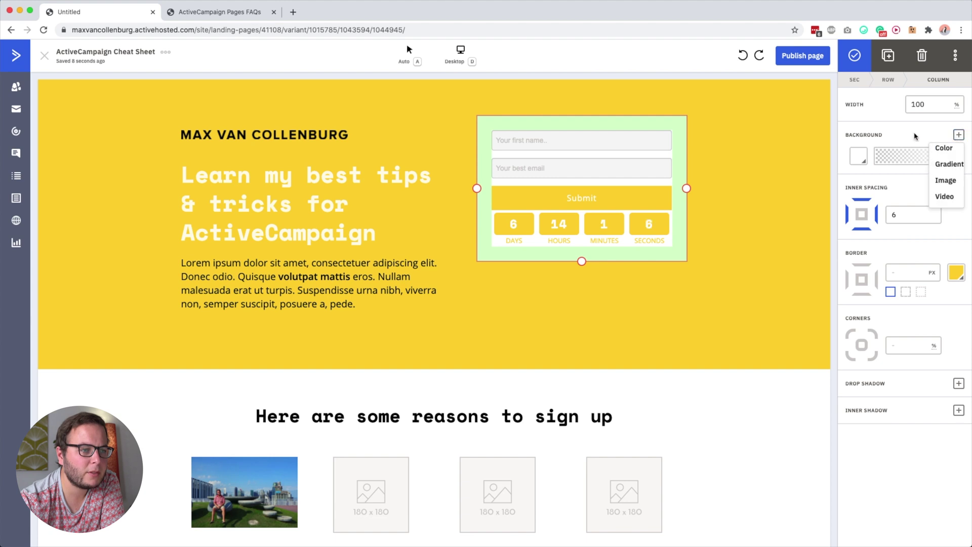
left_click(958, 134)
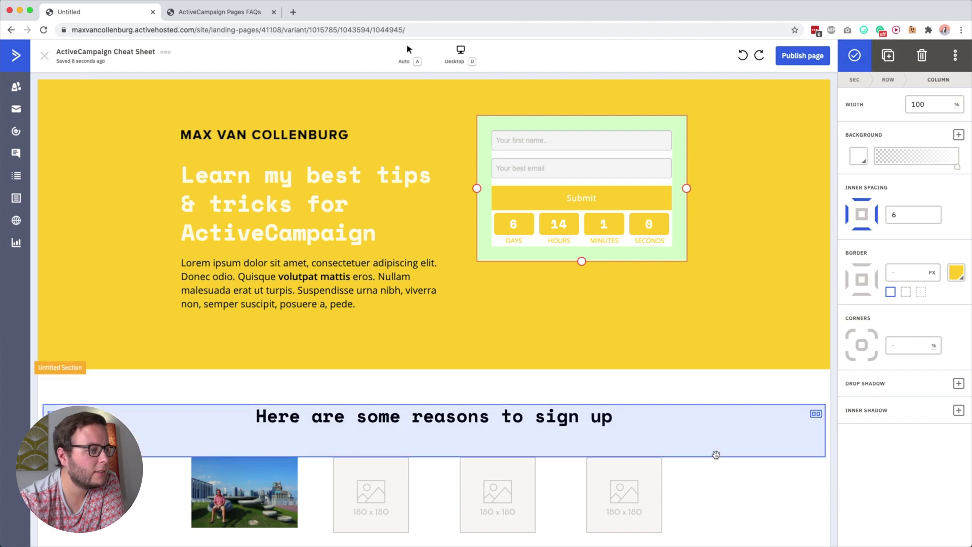
left_click(719, 480)
left_click(700, 260)
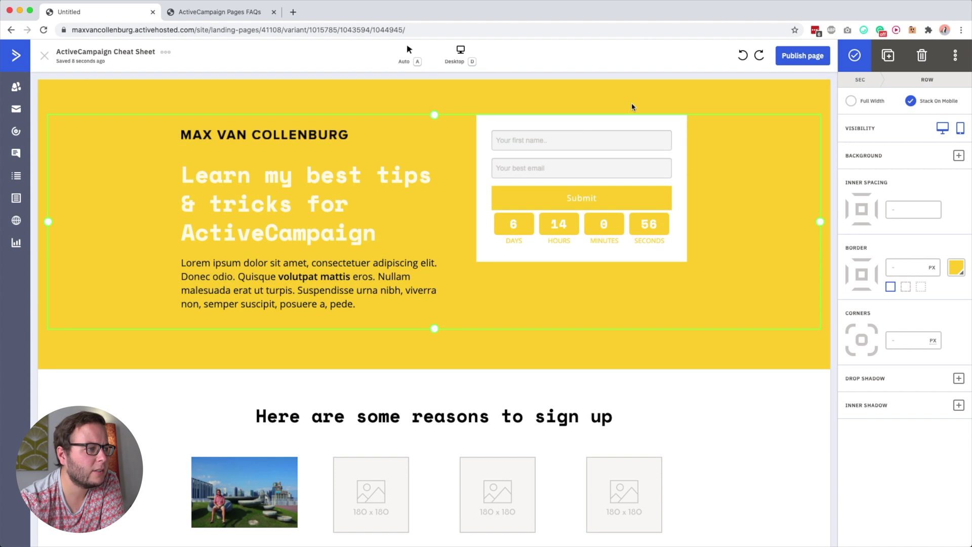
left_click(646, 90)
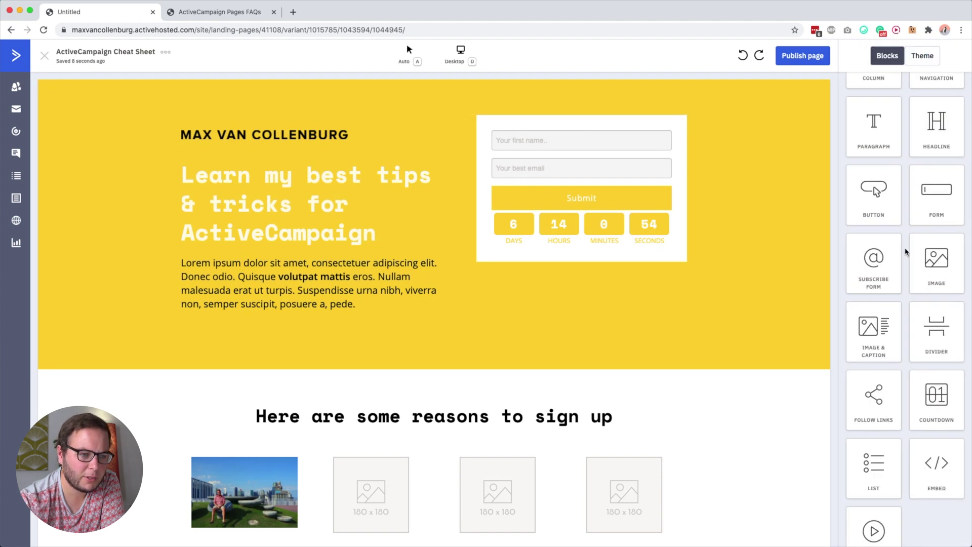
scroll(906, 251, "down", 1)
mouse_move(940, 293)
left_mouse_down()
mouse_move(365, 447)
mouse_move(380, 419)
mouse_move(451, 406)
mouse_move(449, 341)
mouse_move(425, 372)
left_mouse_up()
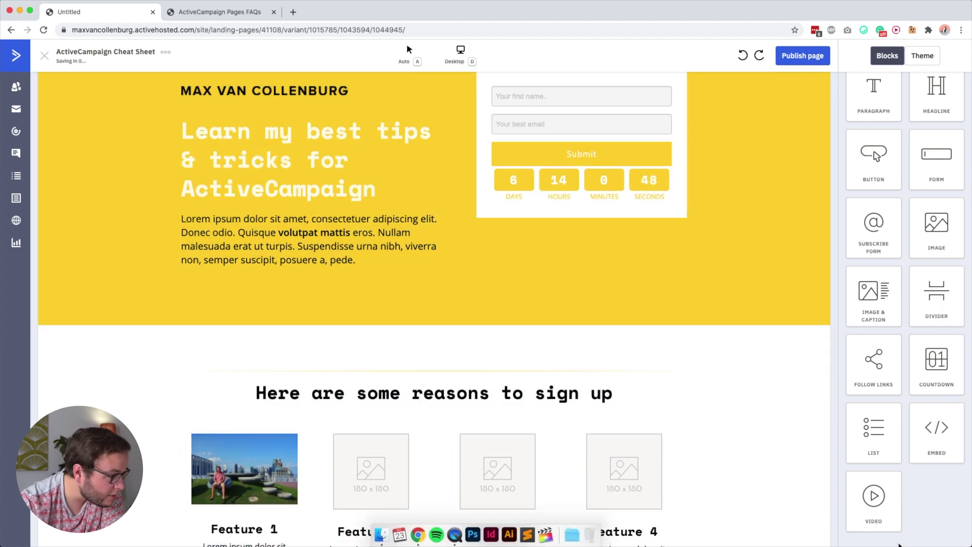
left_click(921, 62)
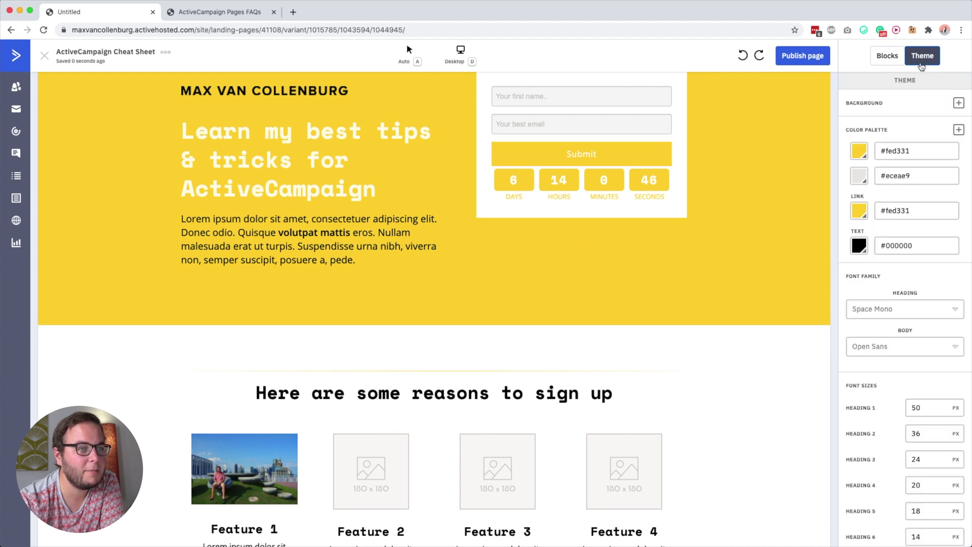
left_click(888, 56)
scroll(935, 450, "down", 2)
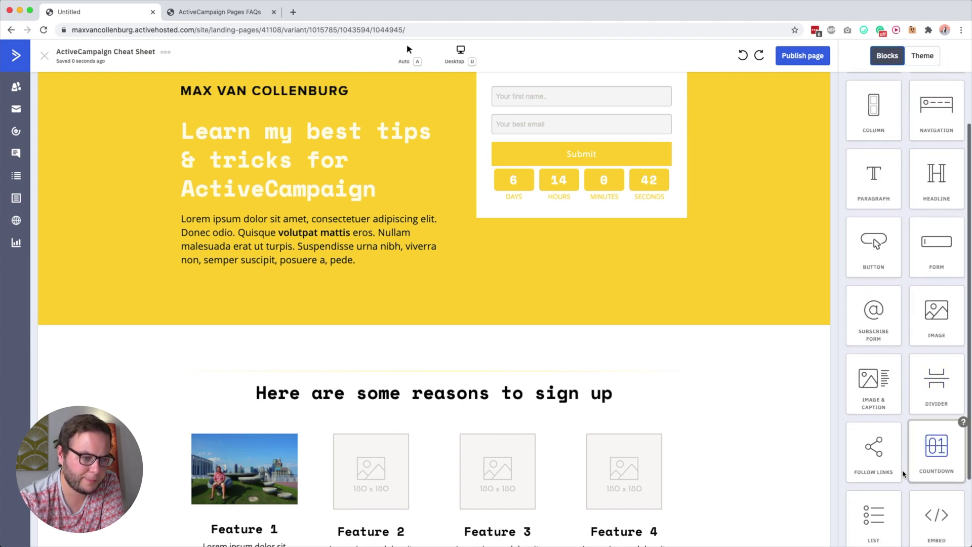
scroll(936, 324, "up", 2)
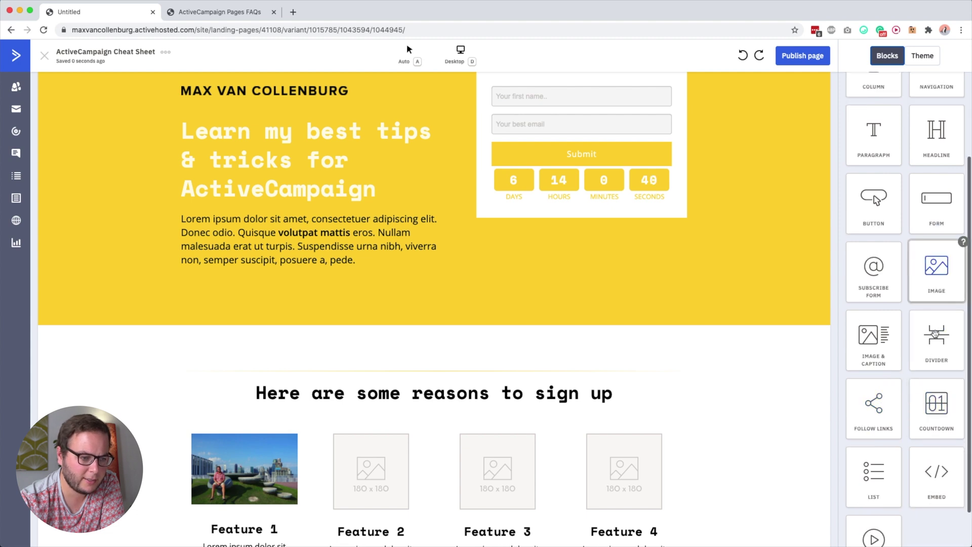
left_click_drag(936, 336, 567, 167)
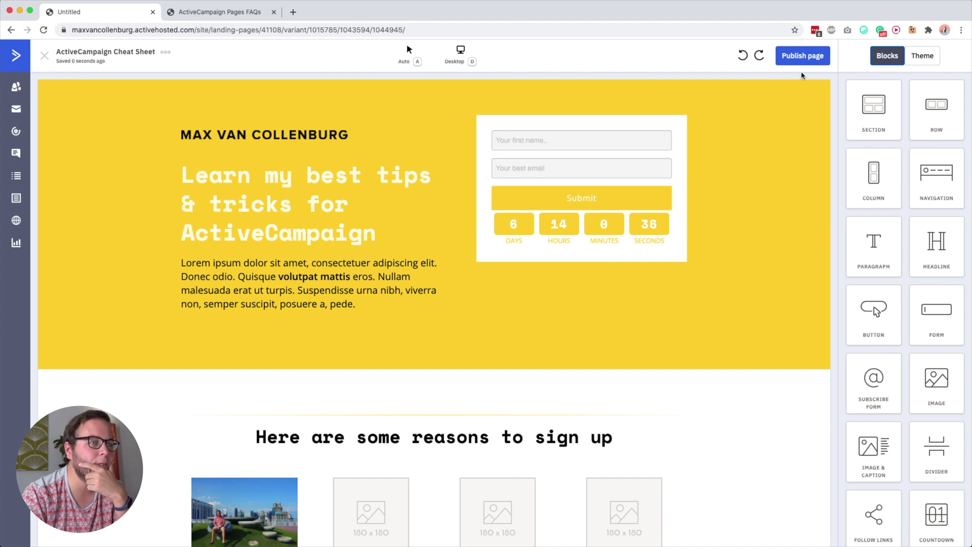
Start publishing, read the analytics and metadata tip, and go to the page's Meta settings
left_click(804, 62)
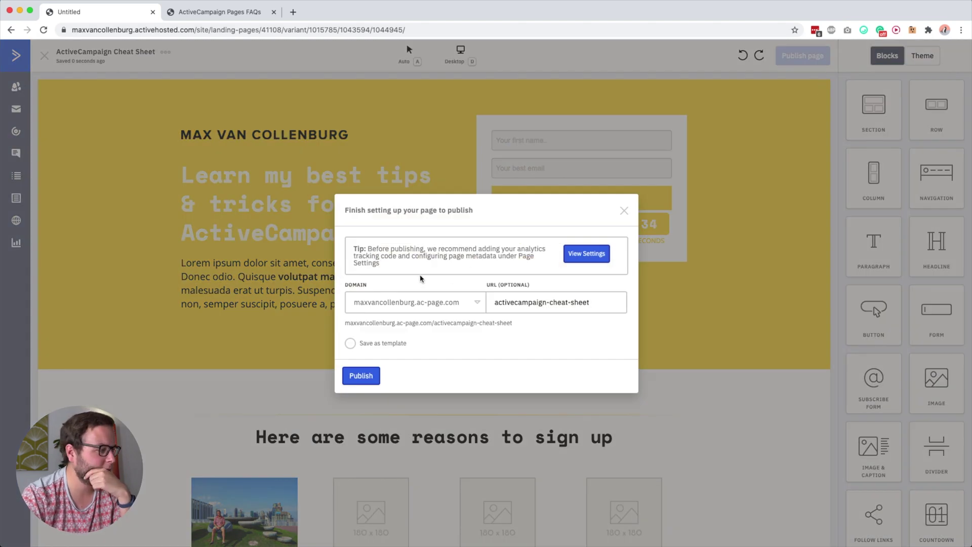
left_click_drag(355, 247, 425, 265)
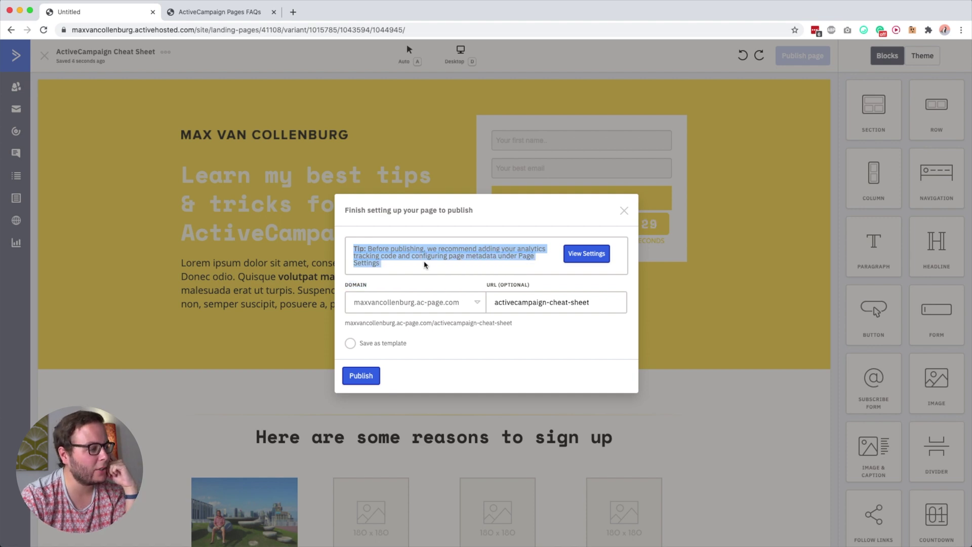
left_click(469, 253)
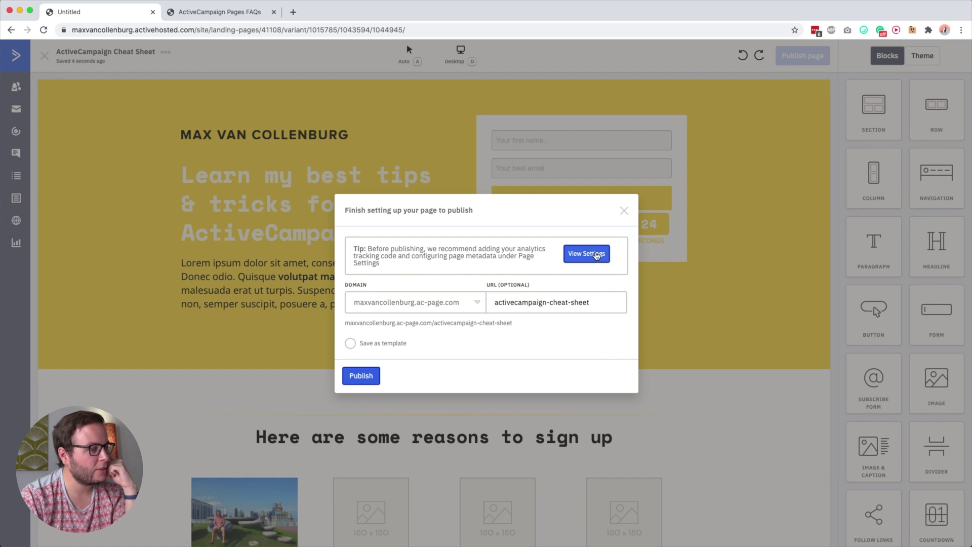
left_click(576, 258)
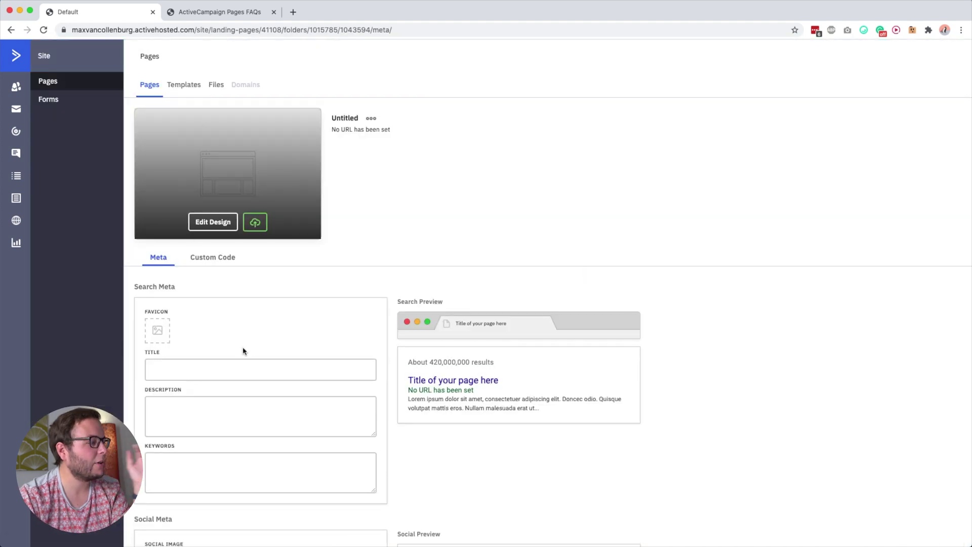
Clear a trial title and set the rooftop photo as the social sharing image
scroll(243, 349, "down", 5)
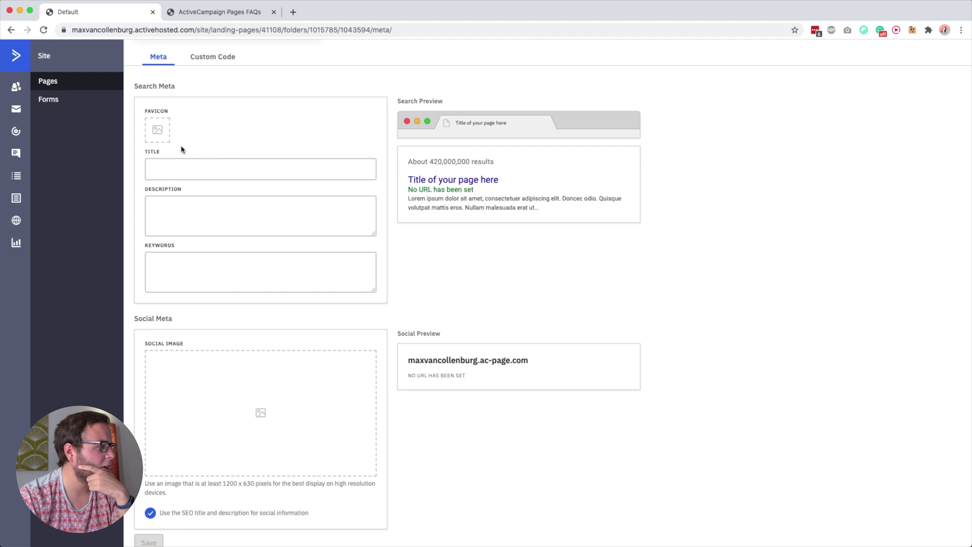
left_click(171, 169)
left_click_drag(137, 85, 175, 86)
left_click(175, 167)
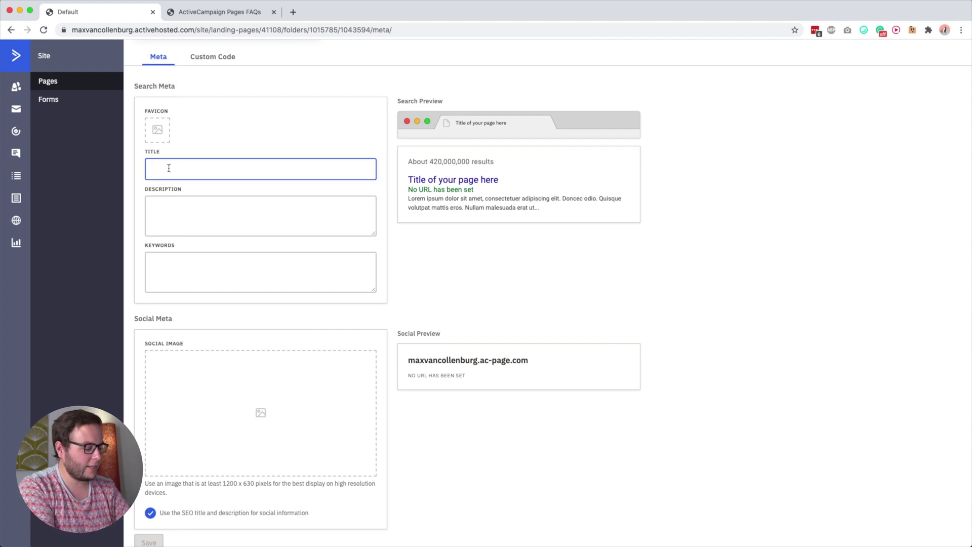
type("Haha")
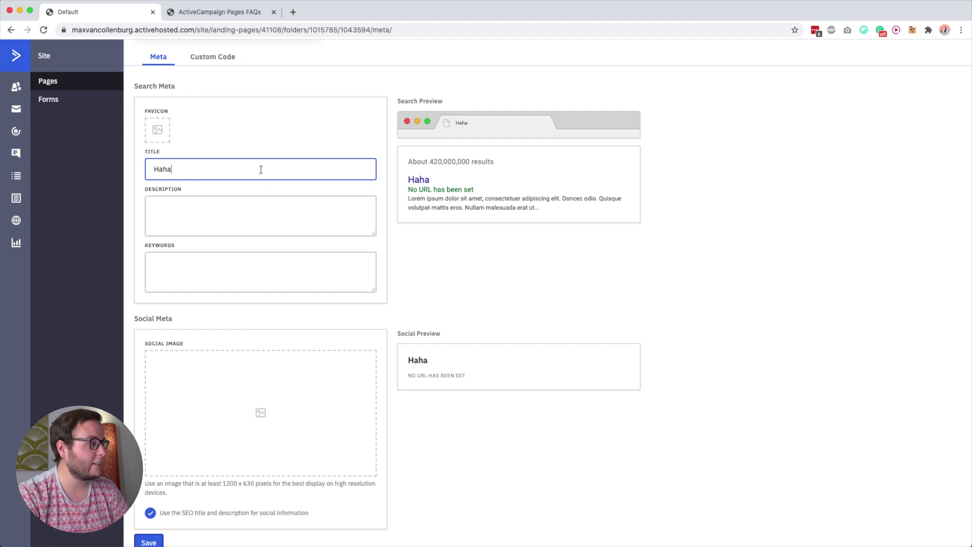
key("super+a")
key("BackSpace")
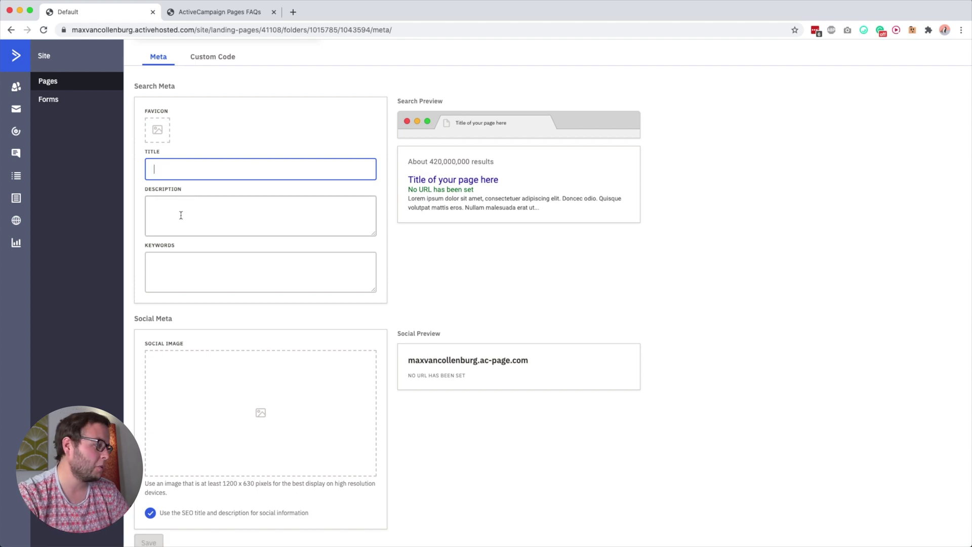
left_click(177, 221)
scroll(169, 274, "down", 1)
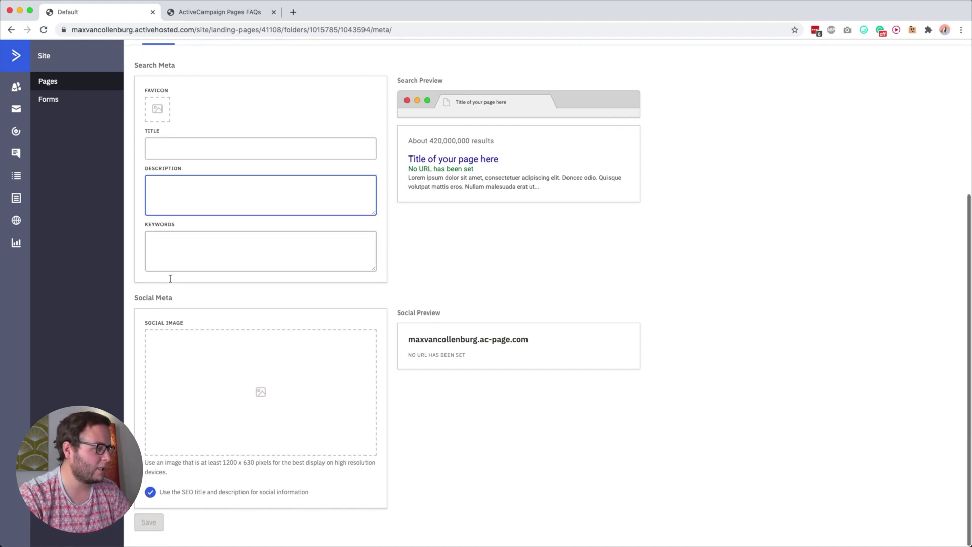
left_click(259, 387)
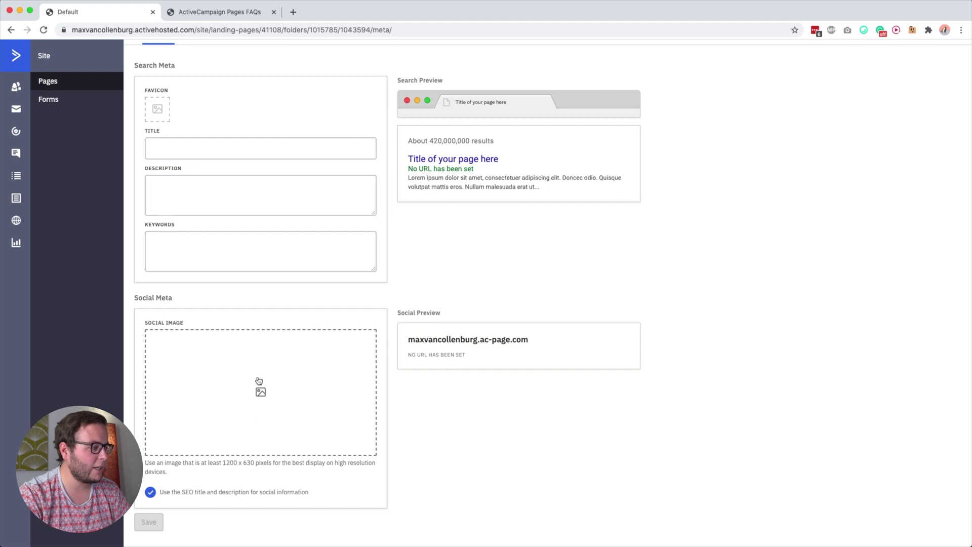
left_click(62, 152)
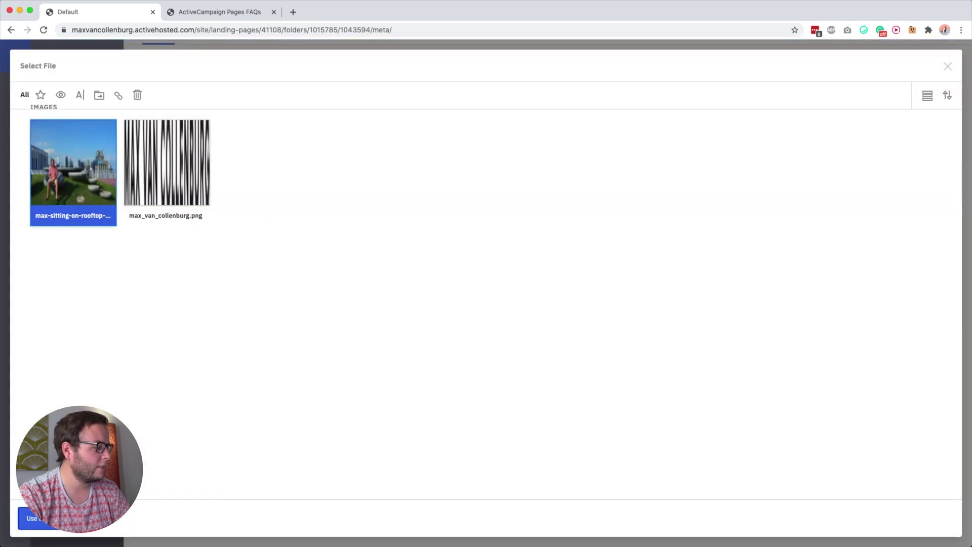
left_click(31, 518)
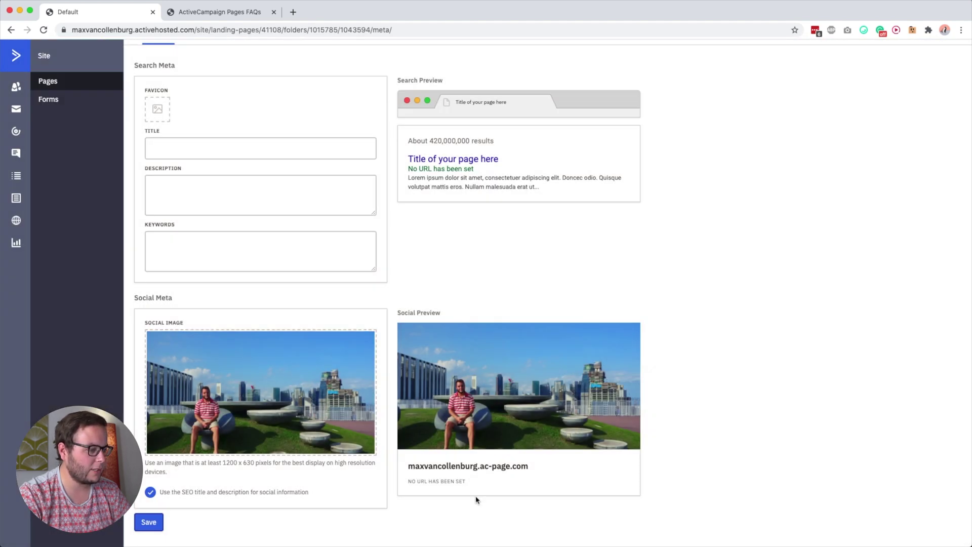
Enter the meta title 'Get my best tips for ActiveCampaign' and keep it reused for social sharing
left_click(195, 148)
type("Test")
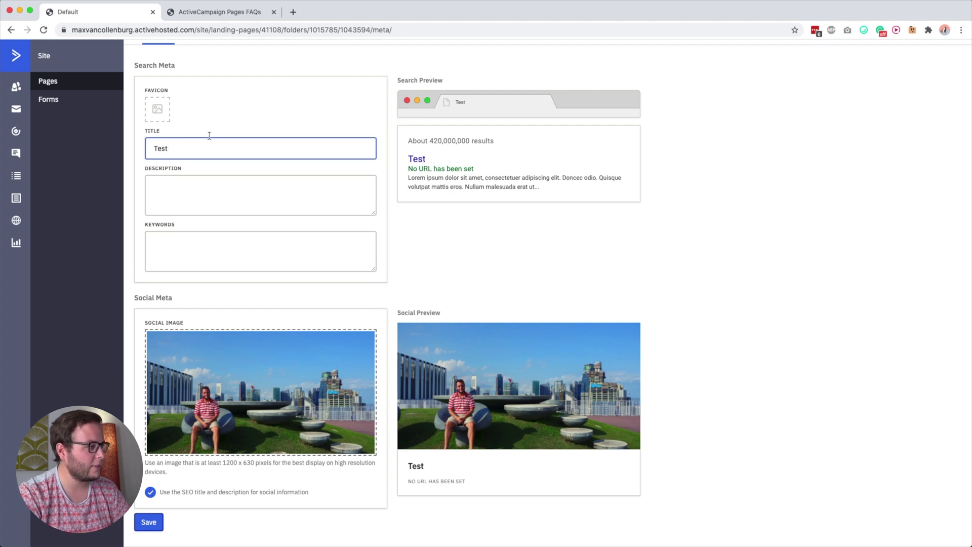
key("super+a")
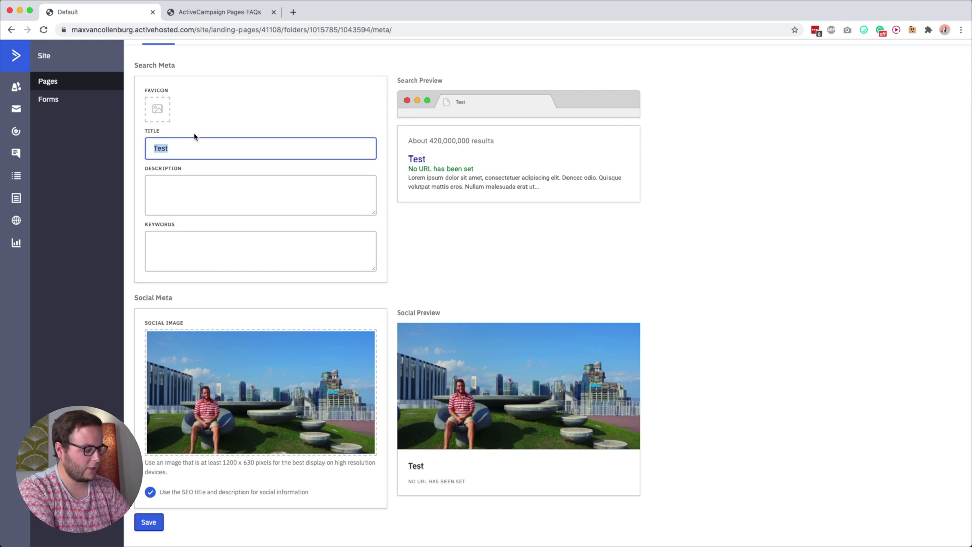
type("Get my best")
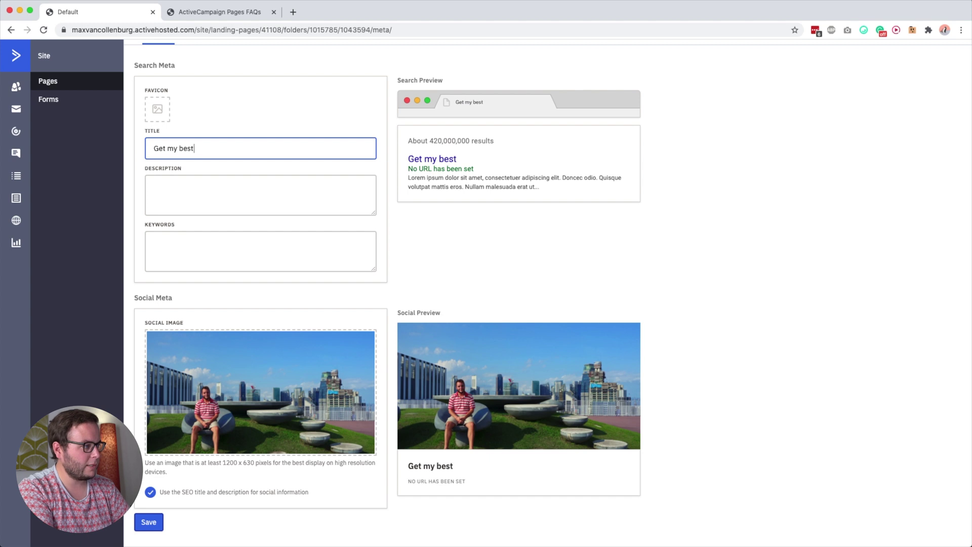
type(" tips for ActiveCampaign")
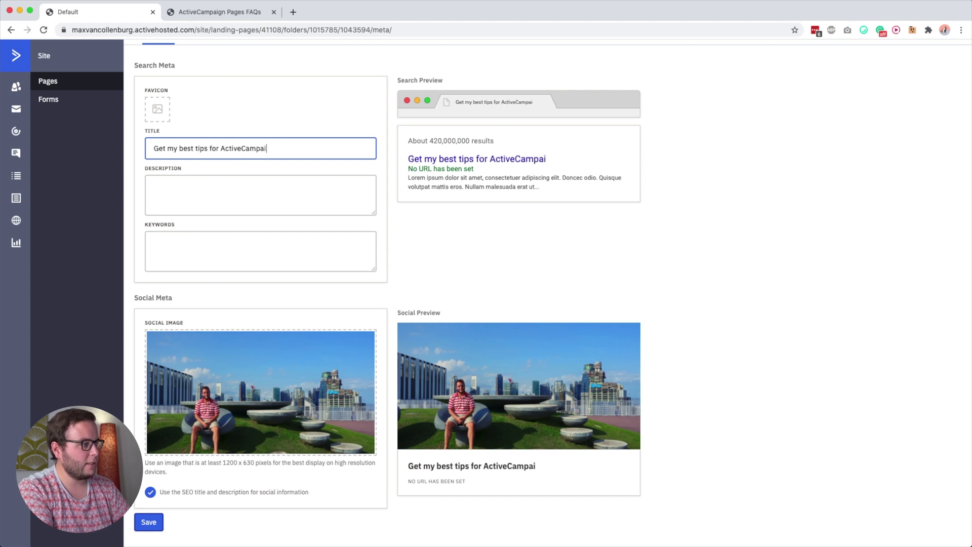
left_click(214, 194)
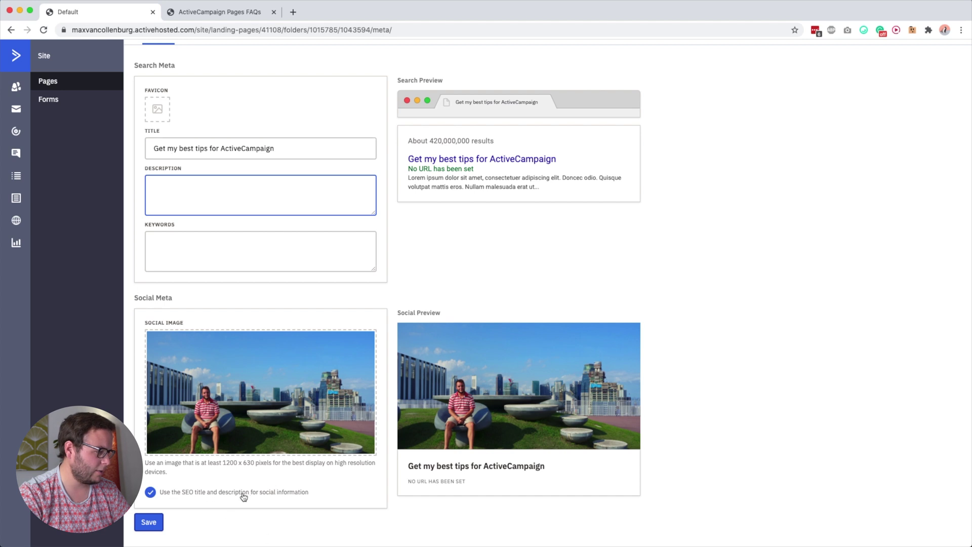
left_click(150, 493)
scroll(157, 471, "down", 3)
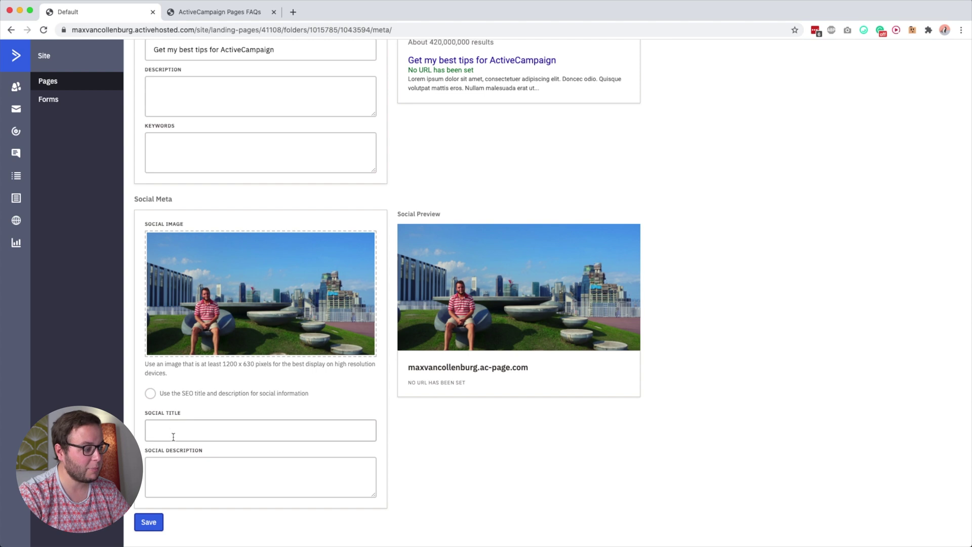
left_click(151, 394)
scroll(155, 400, "up", 5)
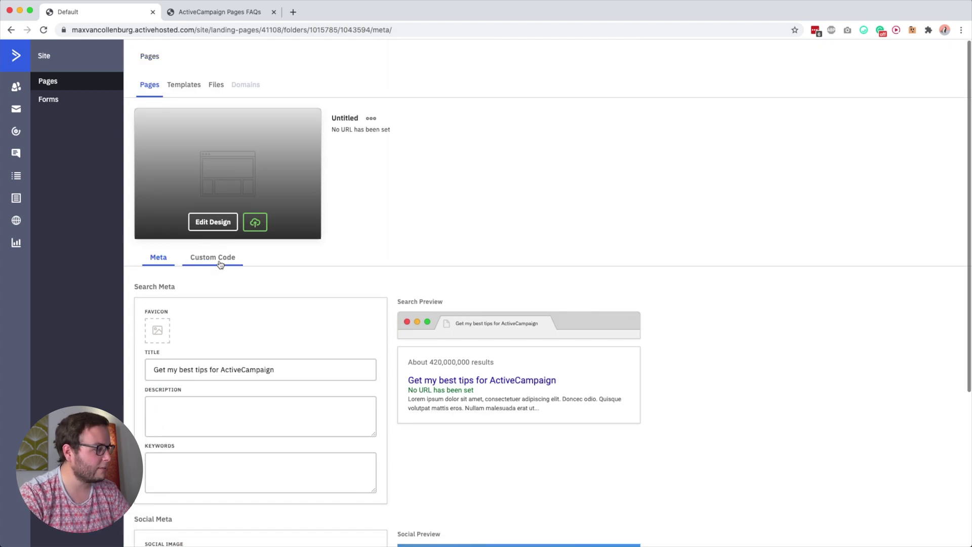
Save the meta changes and go to the Custom Code settings
left_click(218, 258)
left_click(378, 332)
left_click(222, 261)
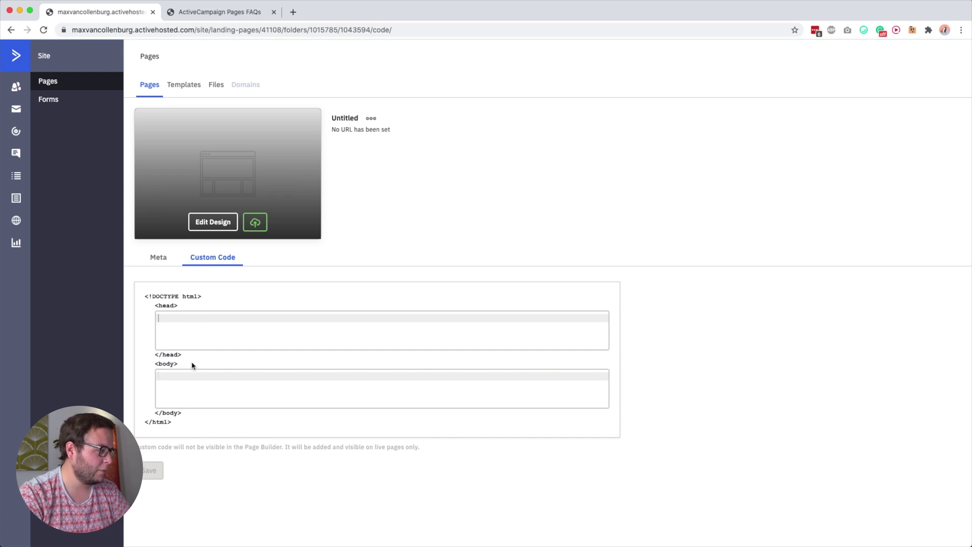
Search the Pages FAQ for 'tracking' and read the answer about tracking code
left_click(233, 14)
scroll(364, 186, "up", 10)
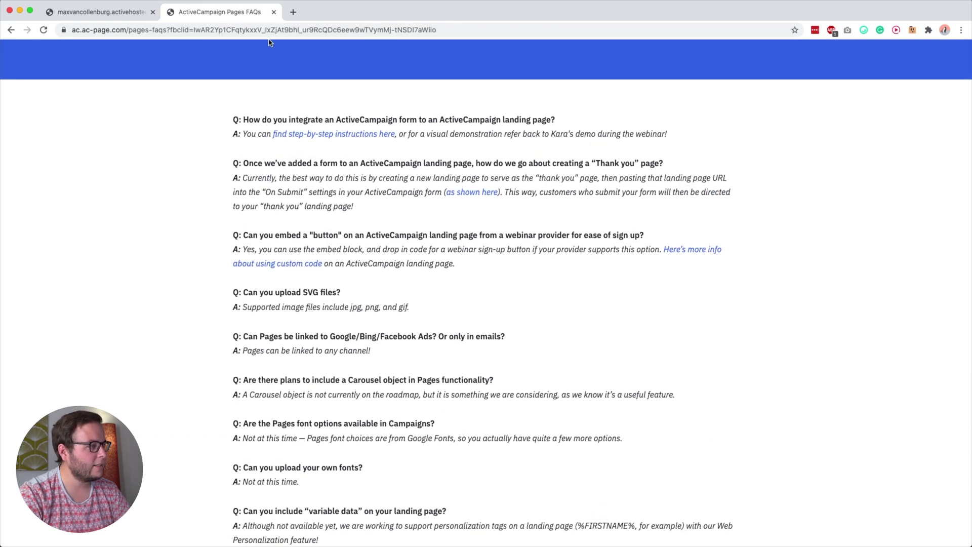
scroll(455, 329, "down", 5)
key("super+f")
type("tracking")
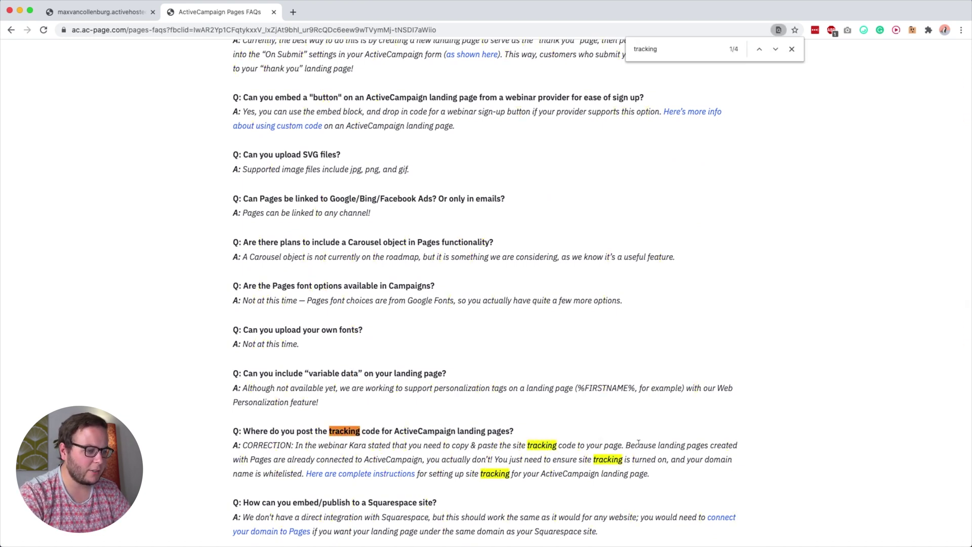
left_click_drag(671, 443, 491, 460)
left_click(187, 71)
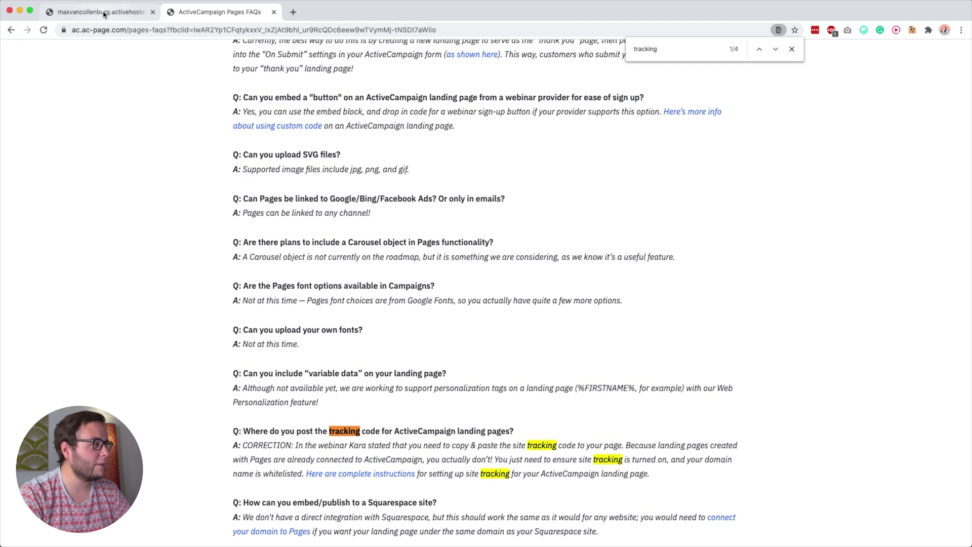
Return to the Meta settings and then back to the page design editor
left_click(106, 13)
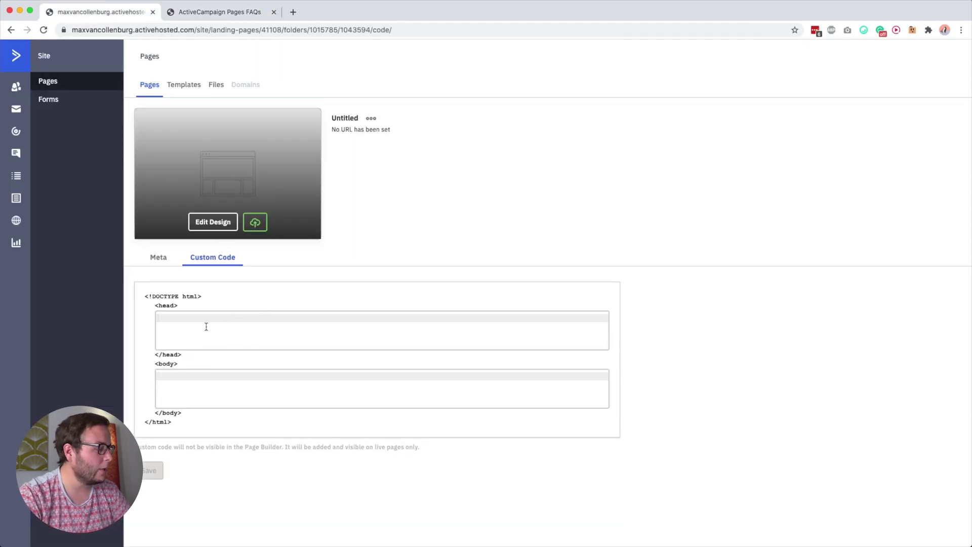
left_click(158, 258)
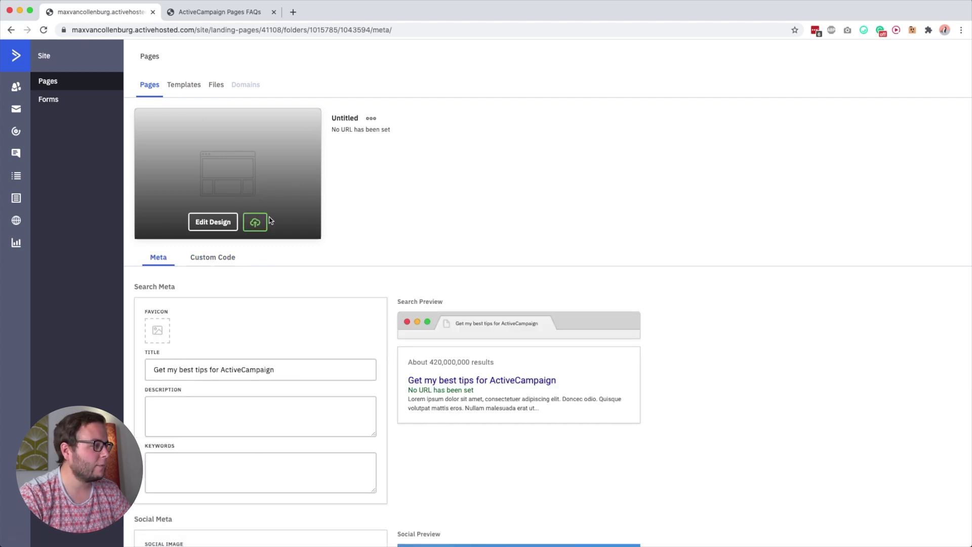
left_click(217, 225)
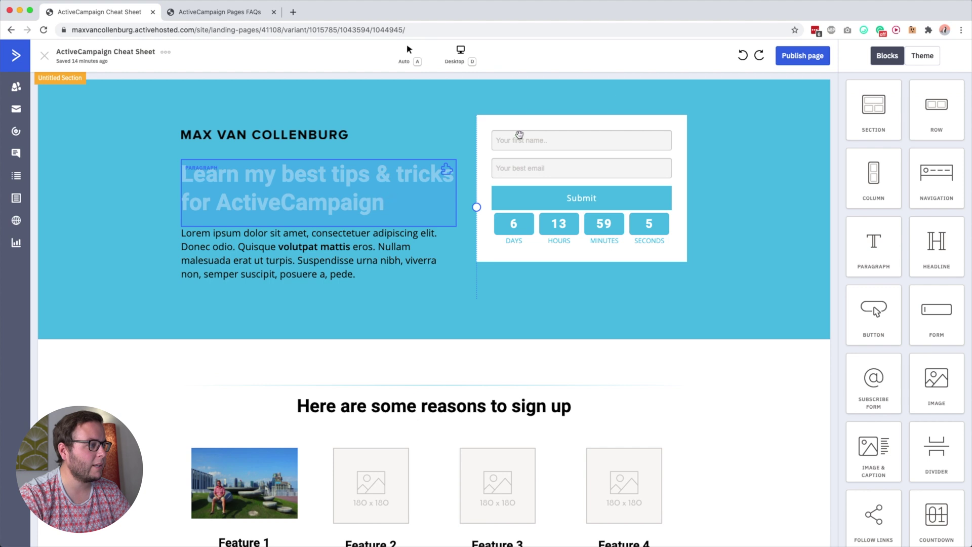
Choose the publishing domain and publish the Cheat Sheet landing page
left_click(795, 57)
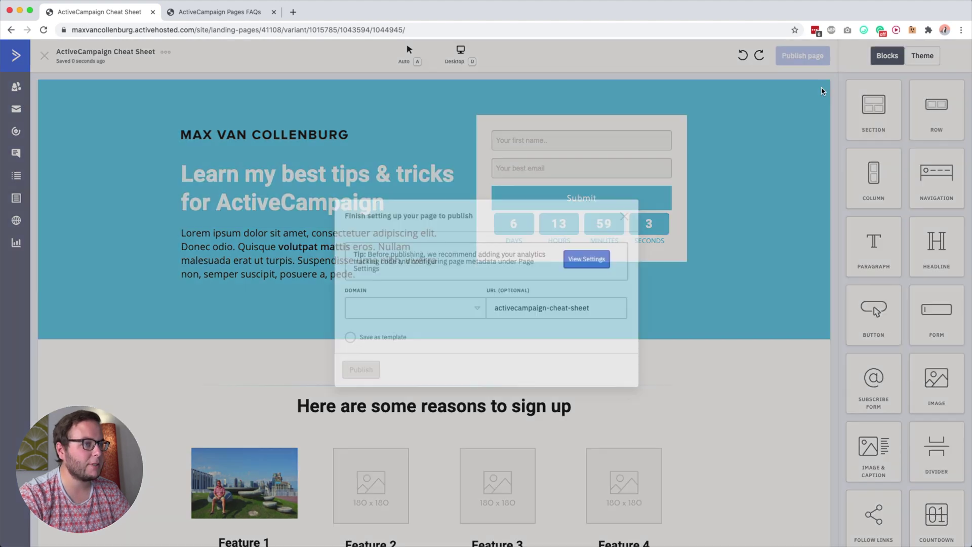
left_click(426, 308)
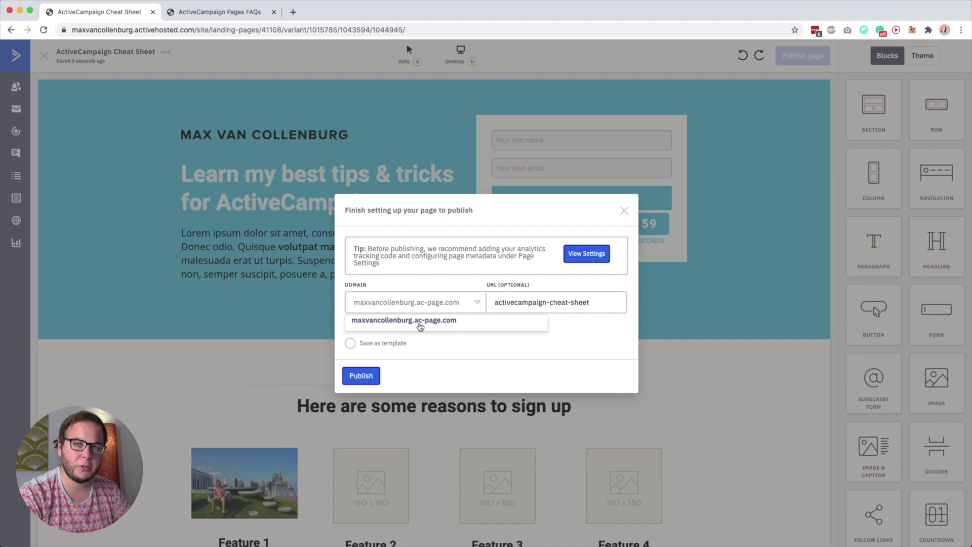
left_click(431, 282)
left_click_drag(345, 324, 513, 323)
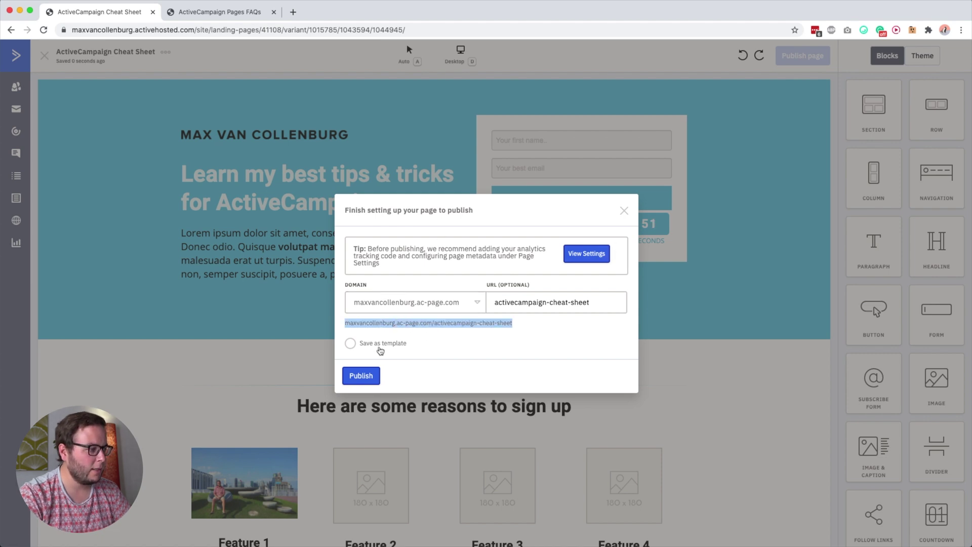
left_click(360, 380)
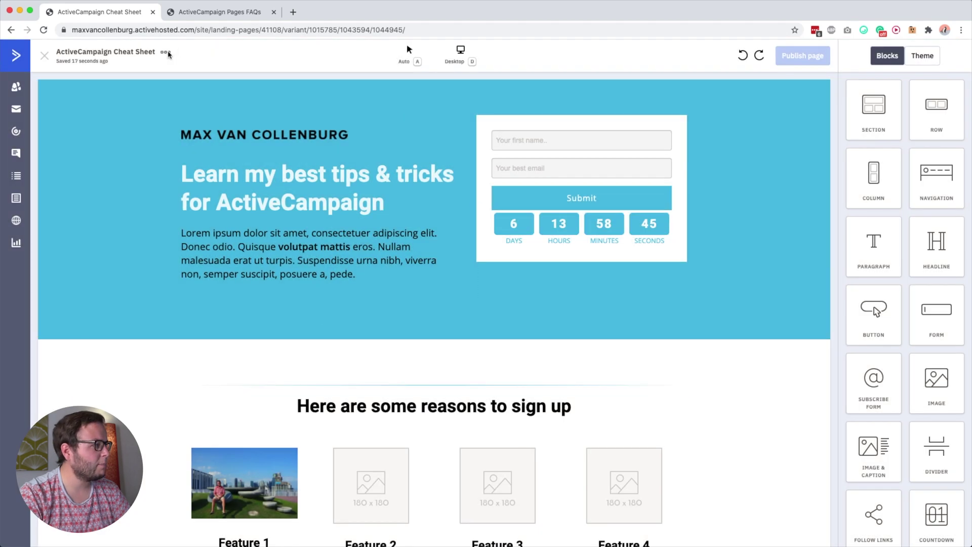
View the published page live from the page menu, then return to the editor
left_click(166, 52)
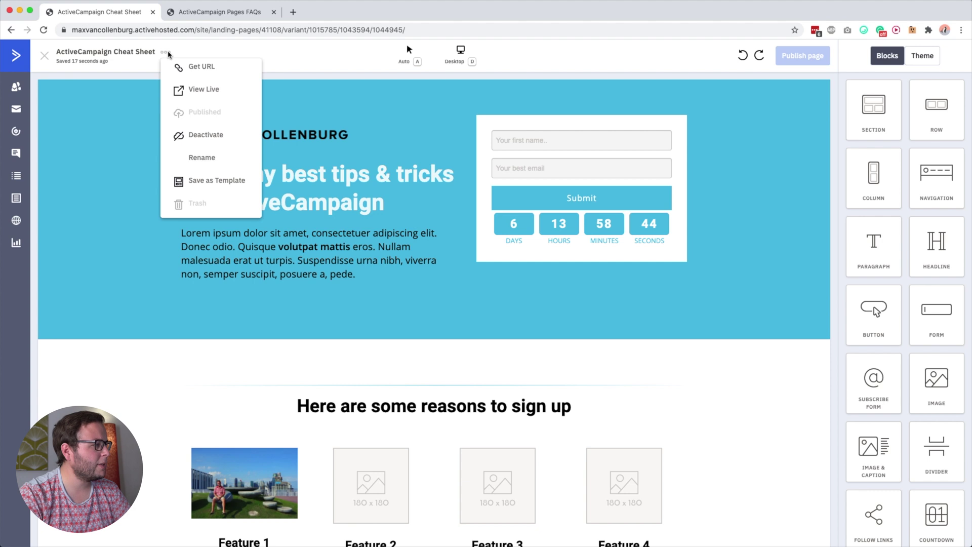
left_click(201, 90)
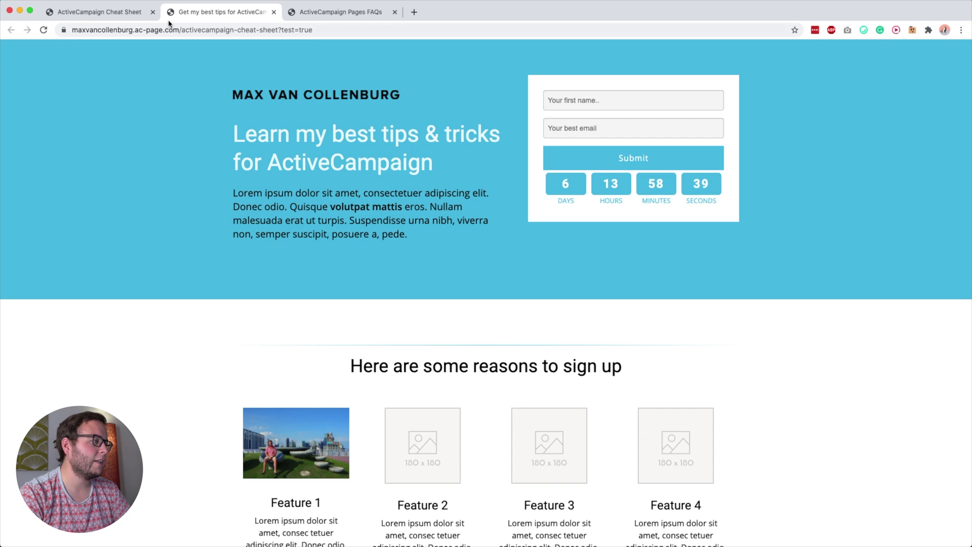
left_click(109, 11)
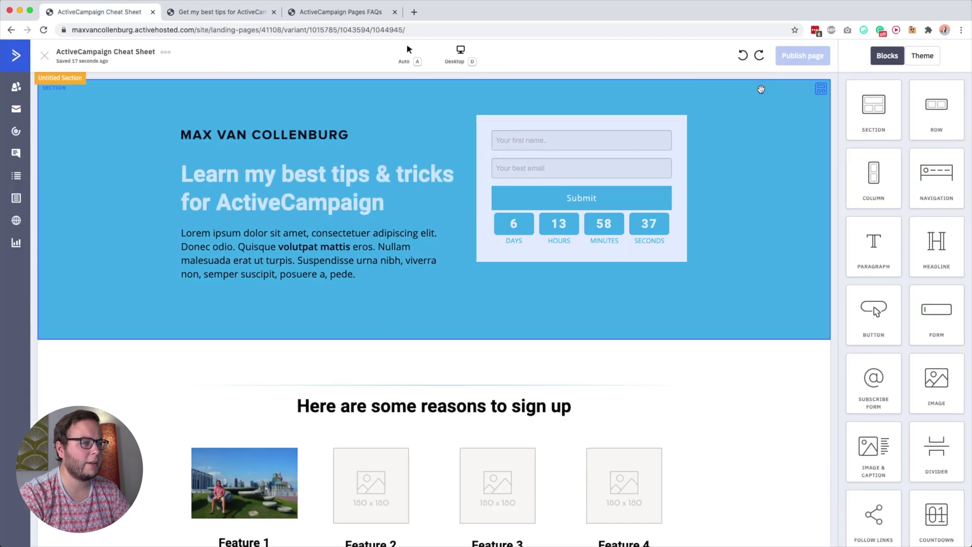
Replace blue #4ebfe5 with yellow #fed331 in the first palette colour and the link colour
left_click(934, 58)
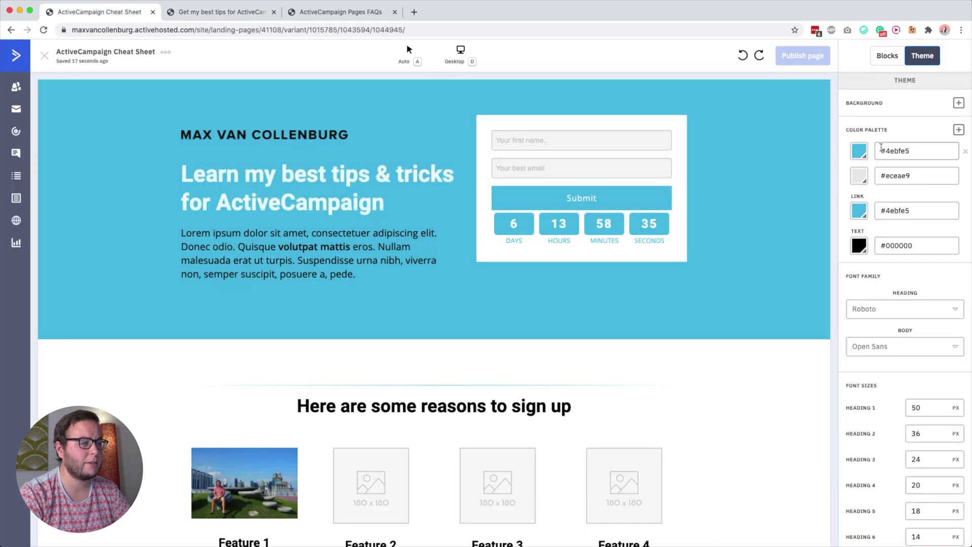
left_click(862, 154)
left_click(914, 149)
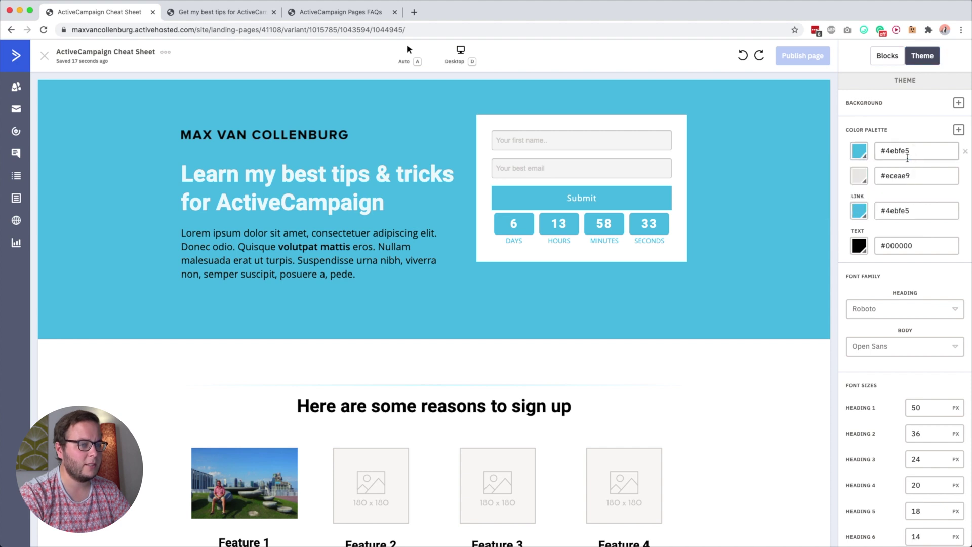
key("super+a")
type("#fed331")
key("super+a")
left_click(911, 210)
key("super+a")
type("#fed331")
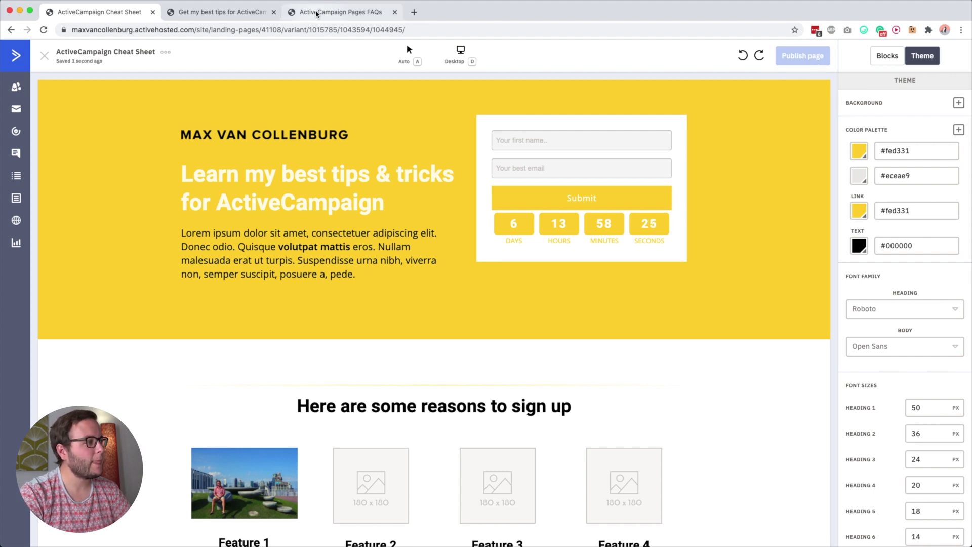
left_click(232, 15)
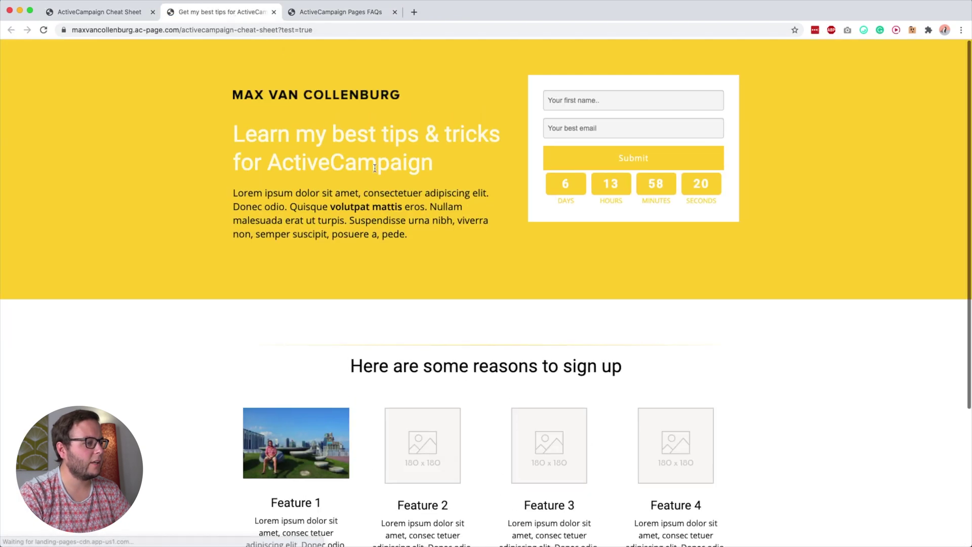
Reload the live page and submit a test signup with a first name and the test email
scroll(386, 186, "down", 2)
scroll(386, 186, "up", 1)
key("super+r")
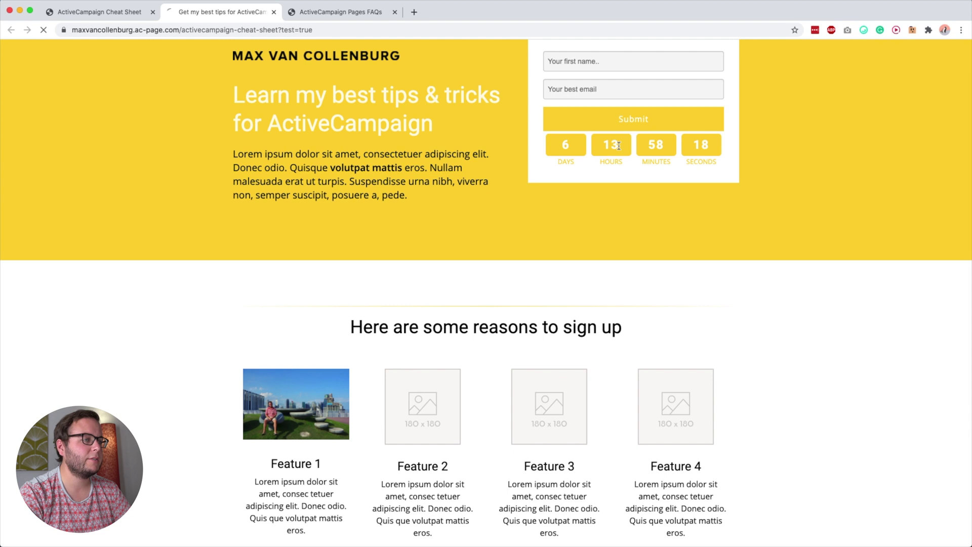
left_click(584, 104)
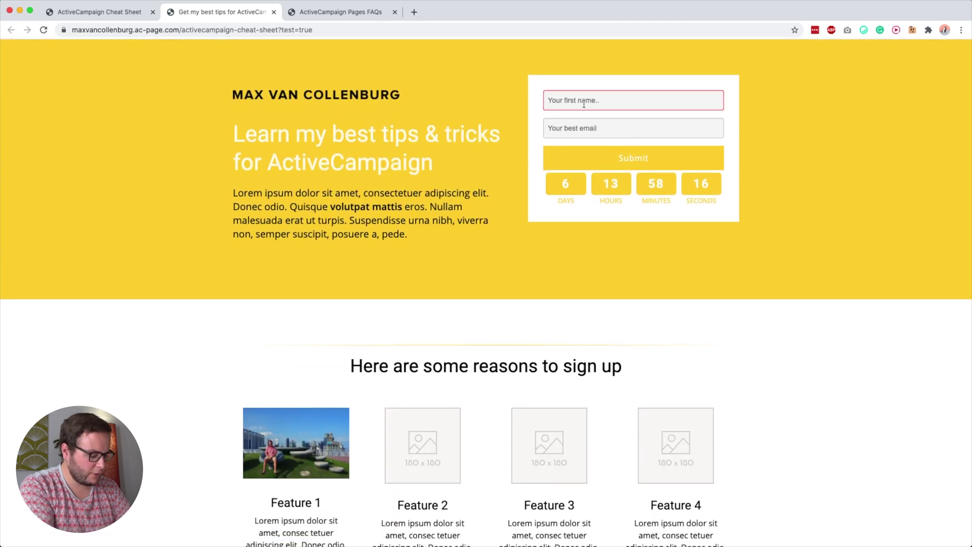
type("N")
key("BackSpace")
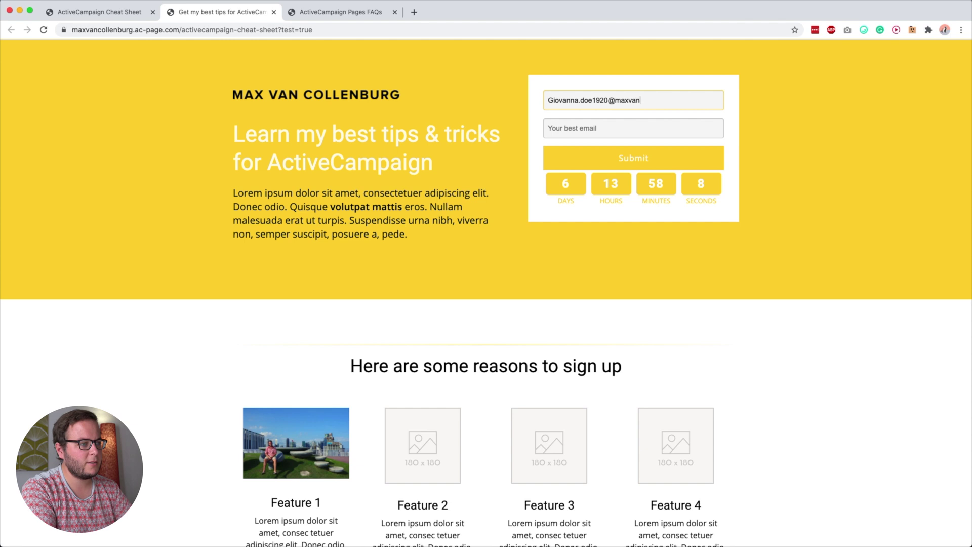
type("Giovanna")
key("Tab")
key("super+v")
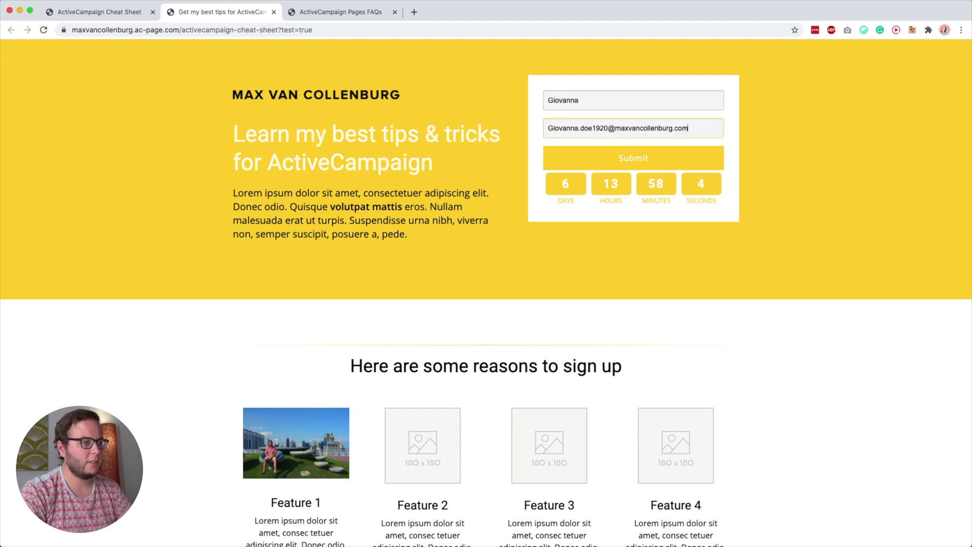
key("super+a")
key("super+c")
left_click(643, 165)
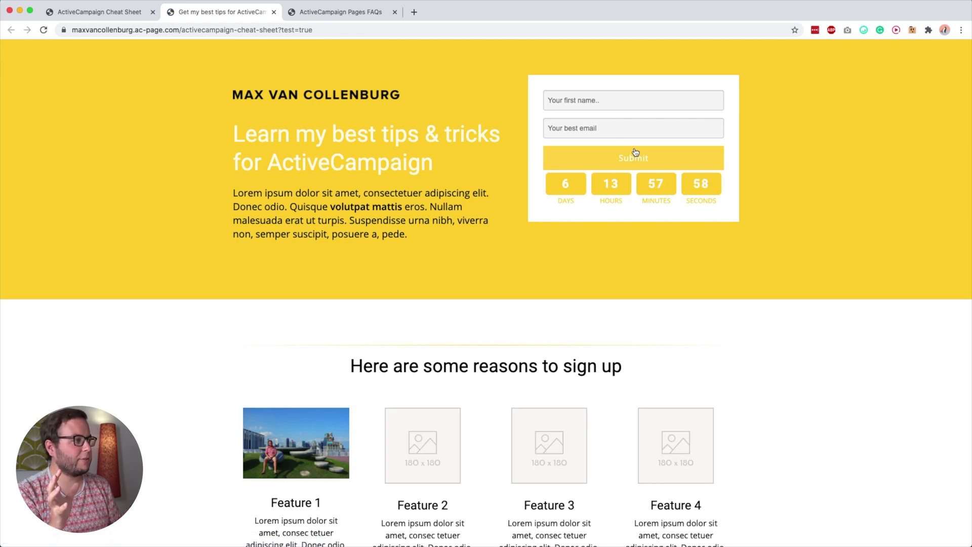
Search ActiveCampaign for the test email via the 'ac' launcher shortcut, then return to the editor
key("alt+space")
type("ac")
key("super+v")
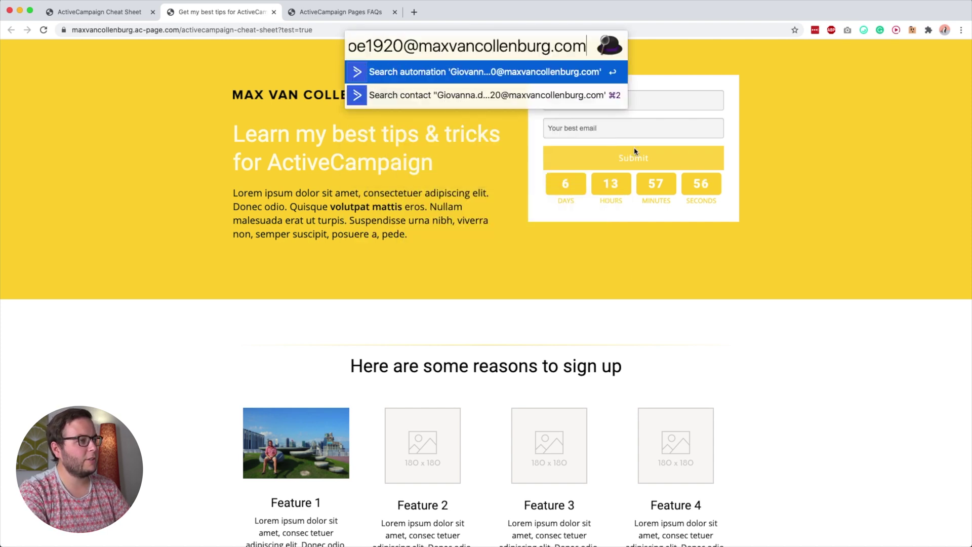
key("Return")
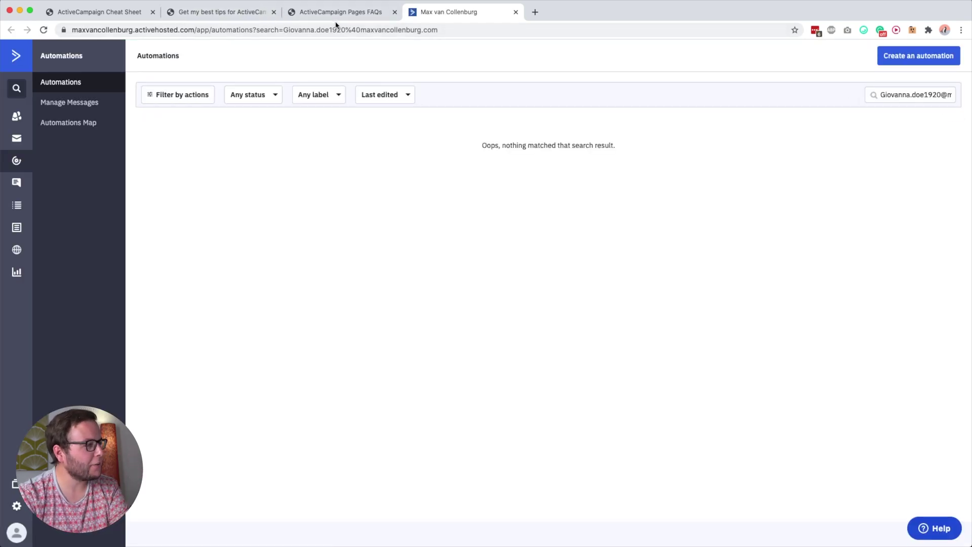
left_click(236, 13)
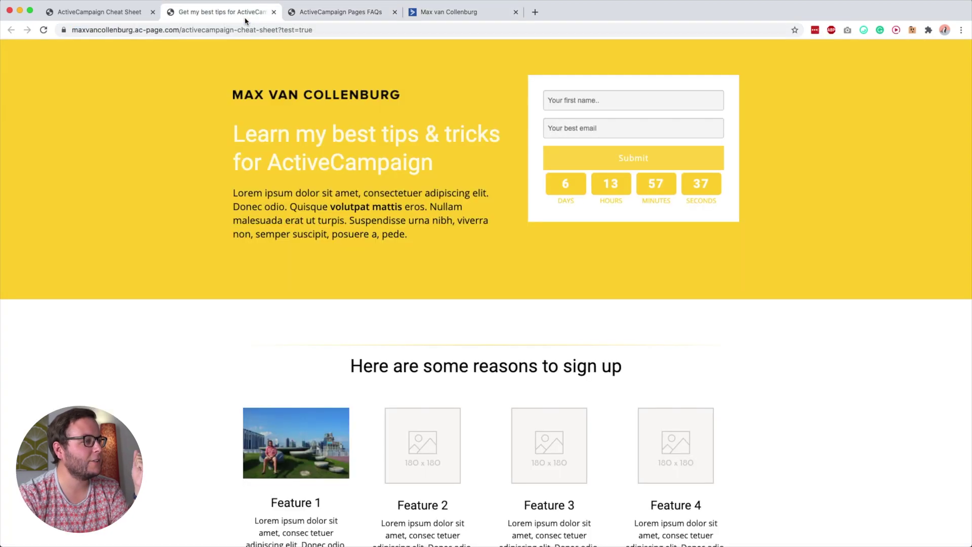
left_click(116, 15)
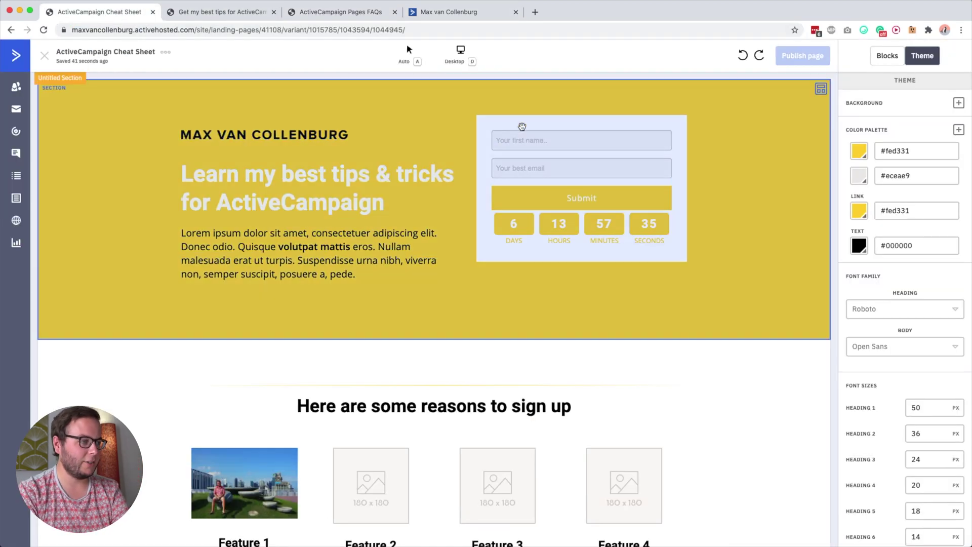
Inspect the settings of the signup form and countdown blocks
left_click(527, 134)
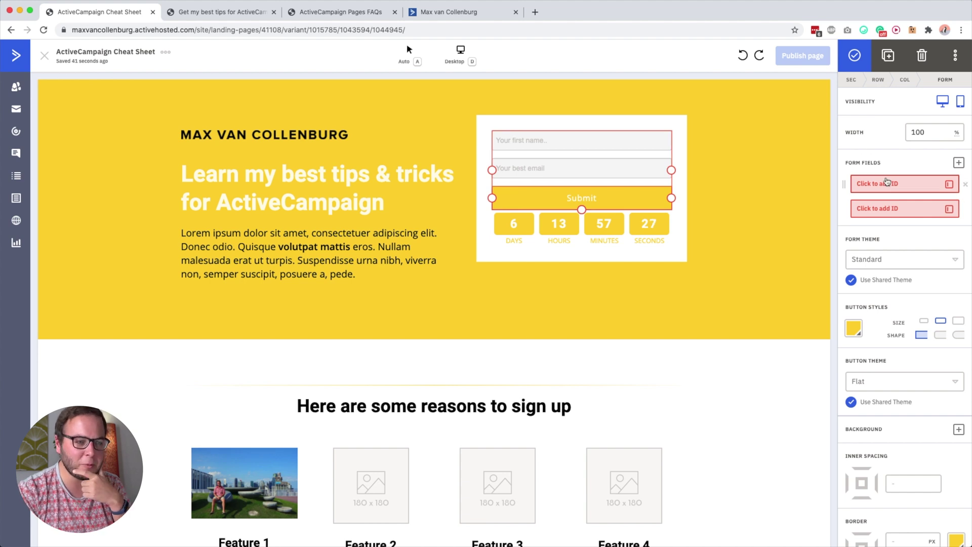
scroll(873, 283, "down", 3)
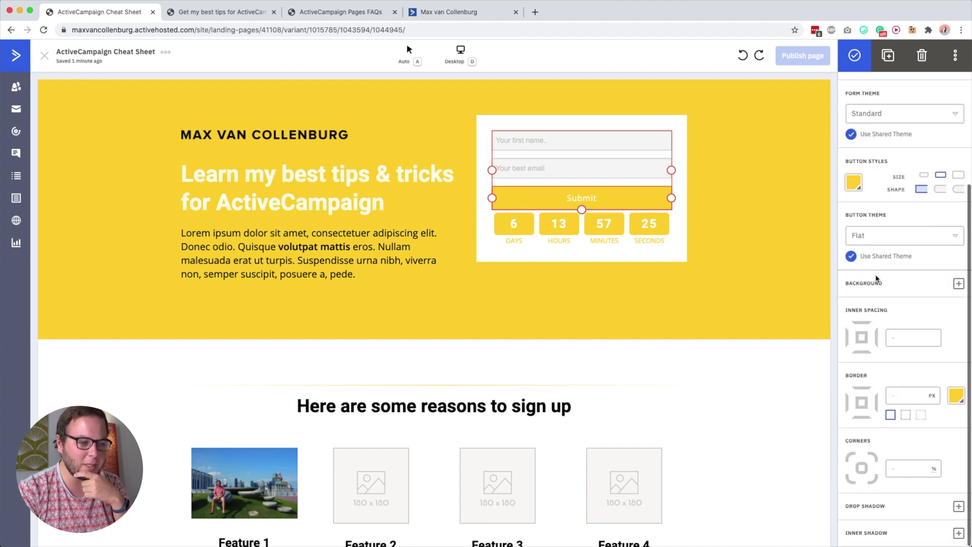
scroll(584, 141, "down", 3)
scroll(581, 140, "up", 3)
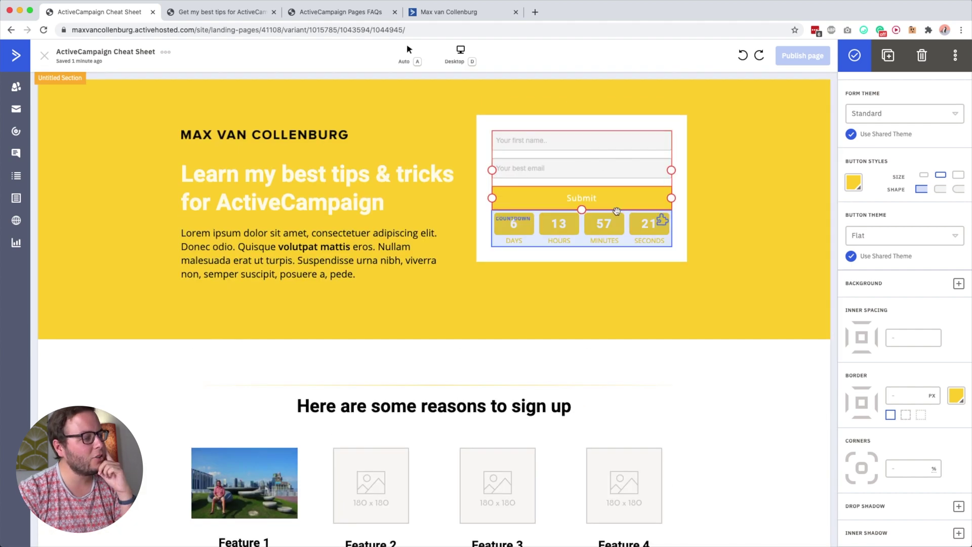
left_click(599, 214)
left_click(593, 195)
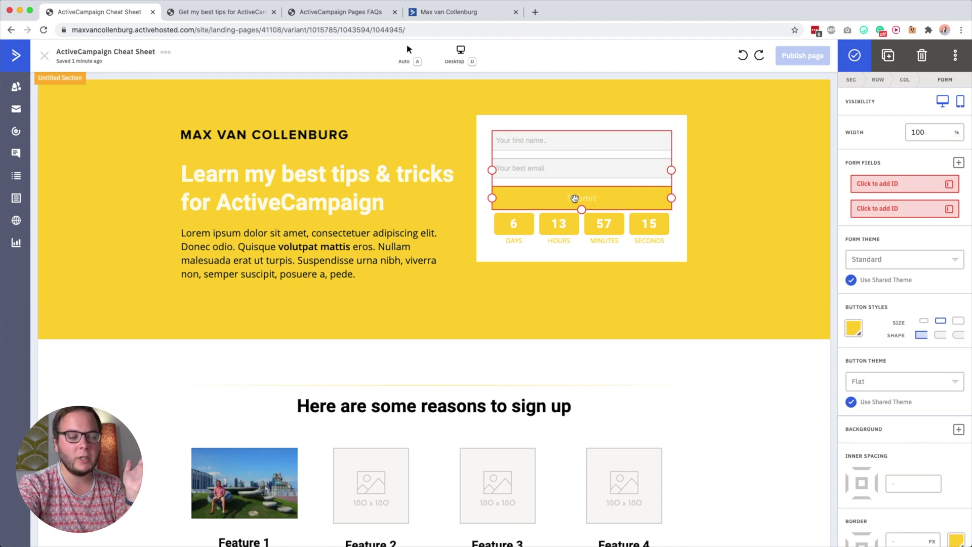
left_click(690, 141)
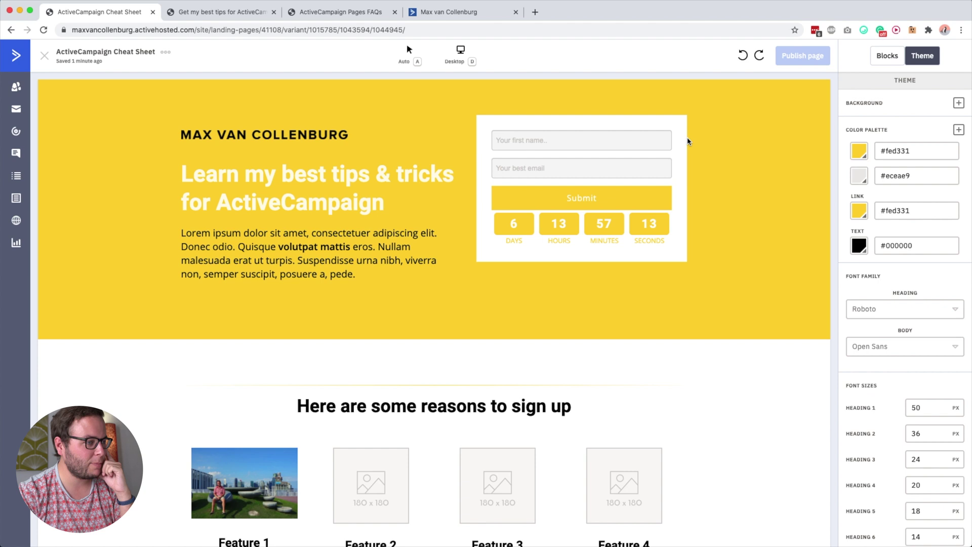
left_click(613, 152)
Check the hero row settings, then open the Forms area in a new tab
left_click(735, 228)
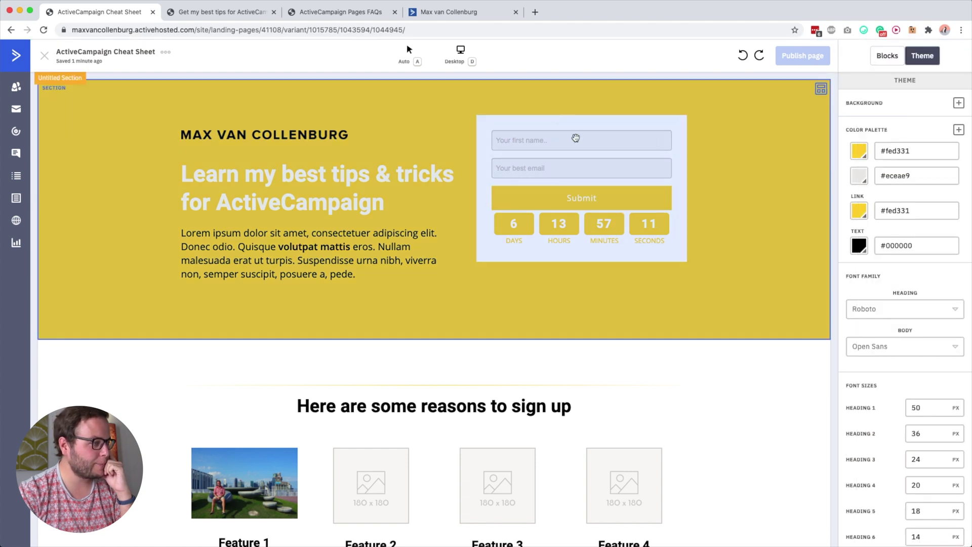
left_click(731, 178)
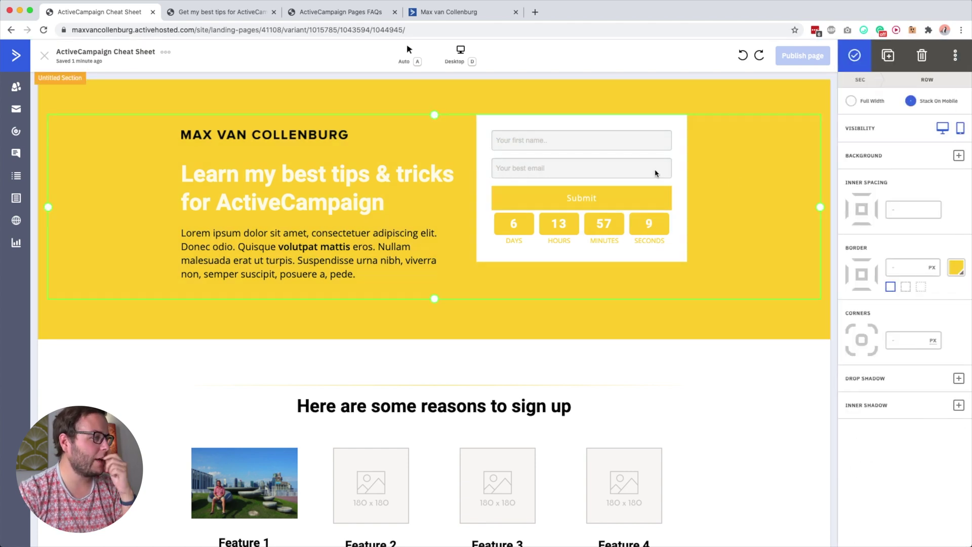
left_click(471, 97)
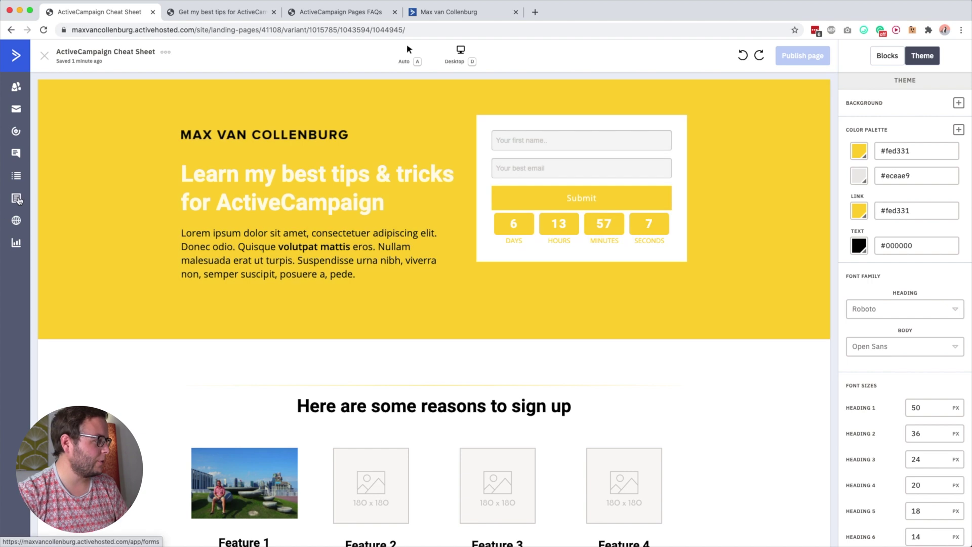
left_click(17, 199, "super")
left_click(244, 12)
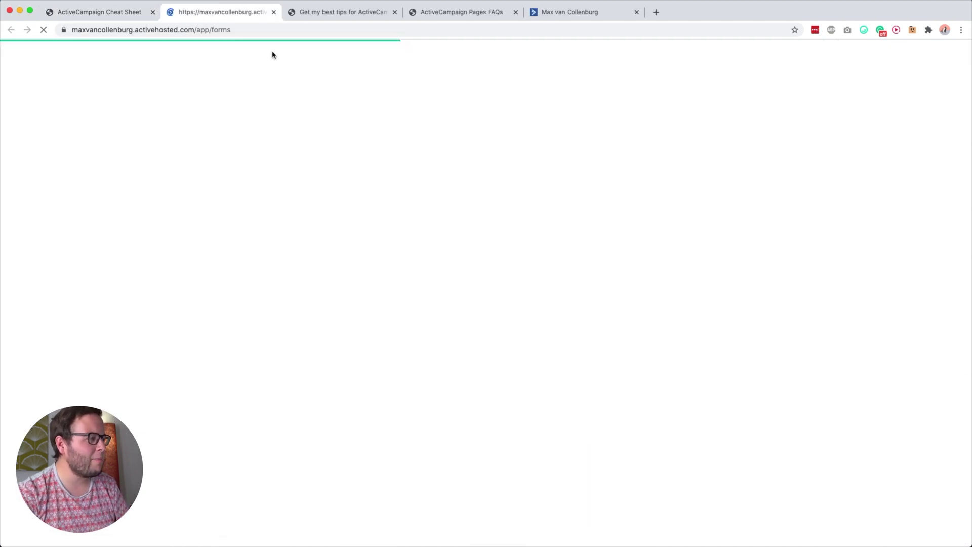
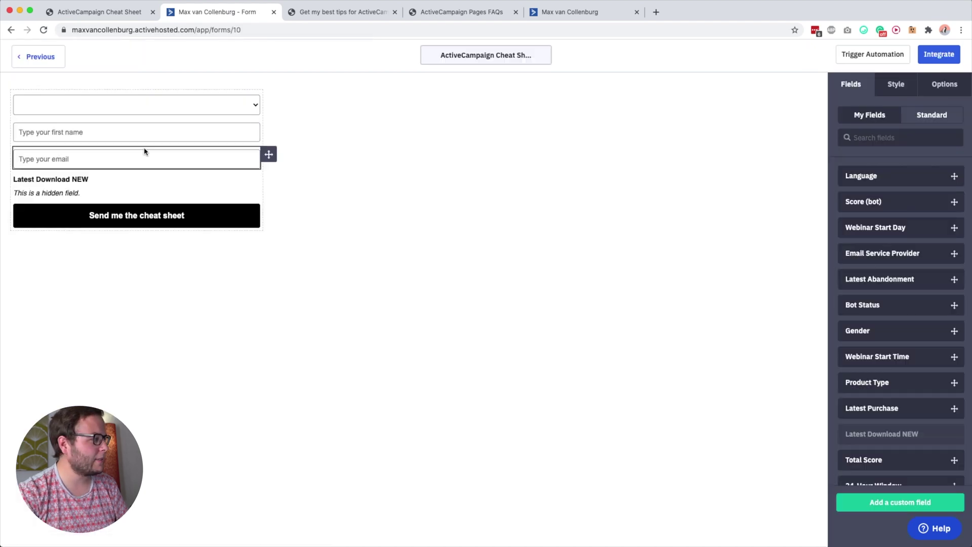
Copy the custom cheat-sheet form's Simple Embed code from its Integrate options
left_click(939, 55)
left_click(428, 216)
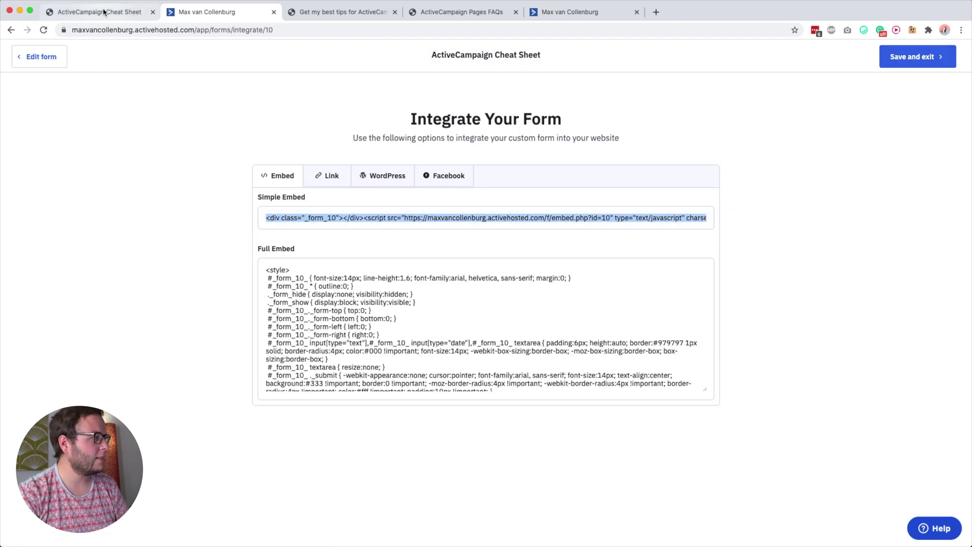
left_click(104, 11)
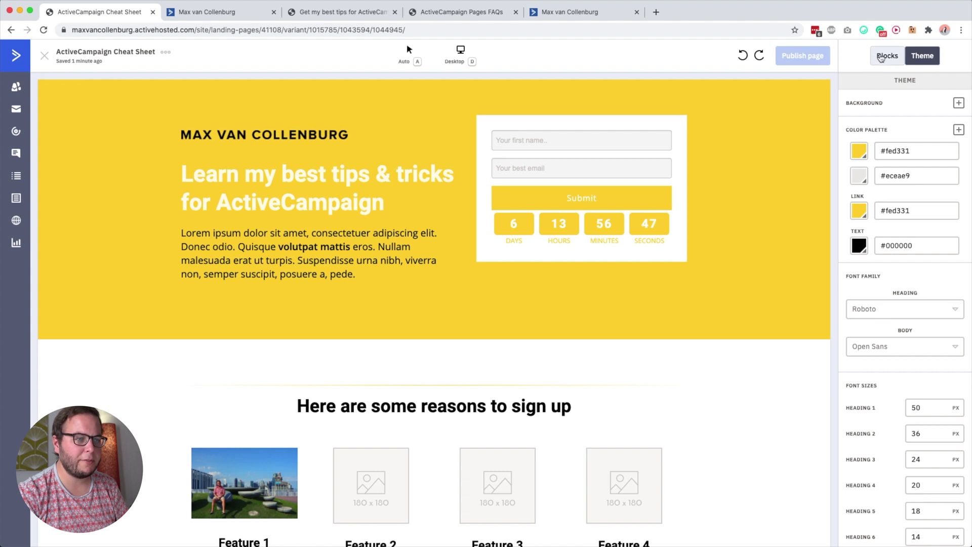
Drop an Embed block at the top of the hero form box and paste in the form code
left_click(887, 56)
scroll(874, 380, "down", 4)
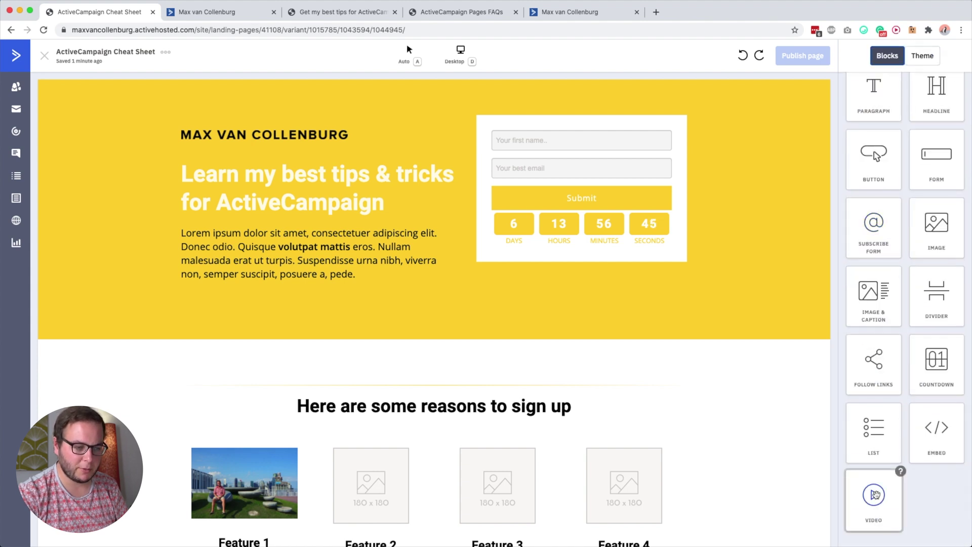
left_click_drag(937, 427, 576, 160)
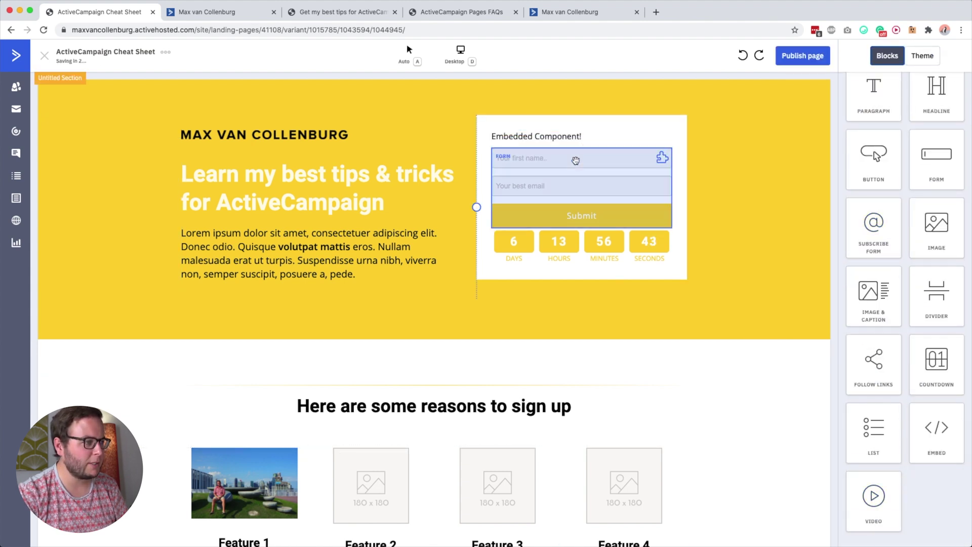
left_click(540, 135)
key("super+a")
key("super+v")
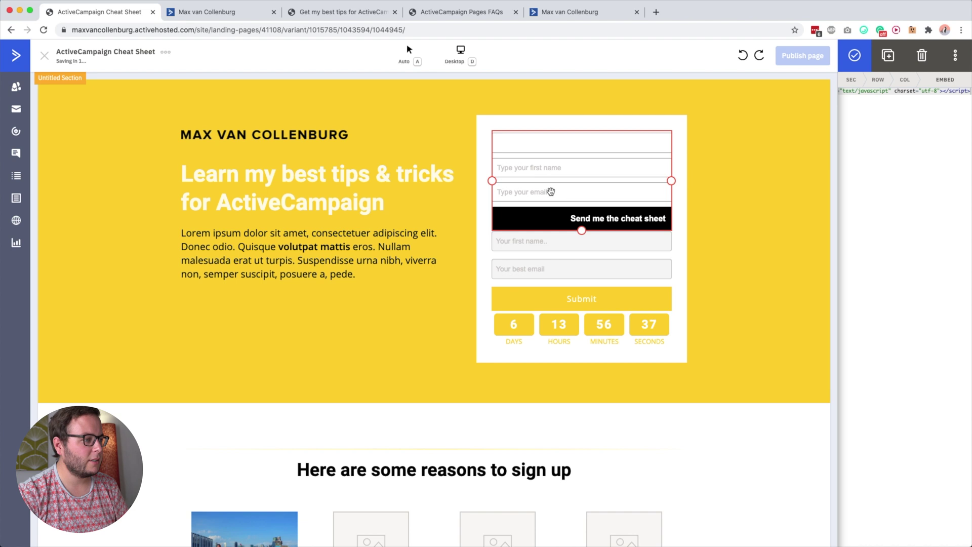
left_click(301, 12)
key("super+r")
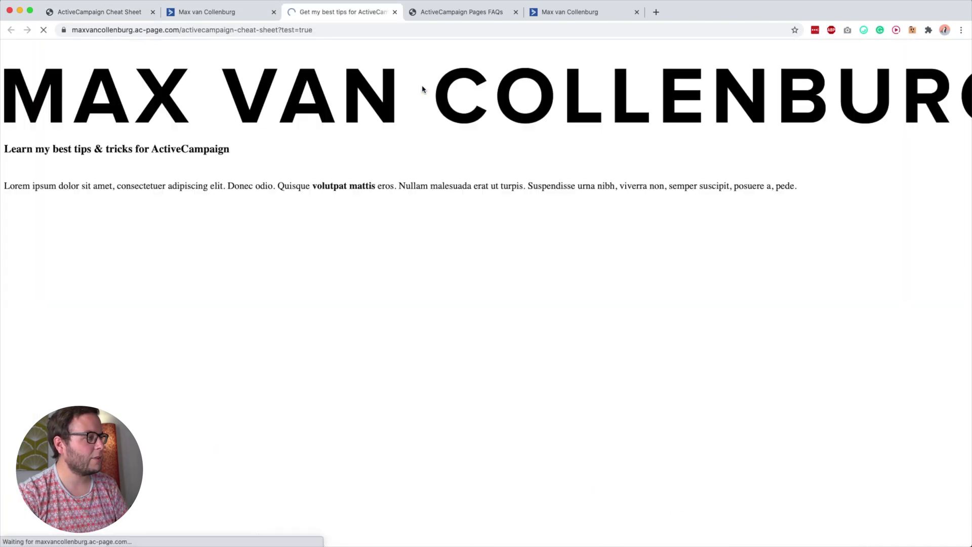
left_click(680, 109)
left_click(760, 171)
left_click(697, 125)
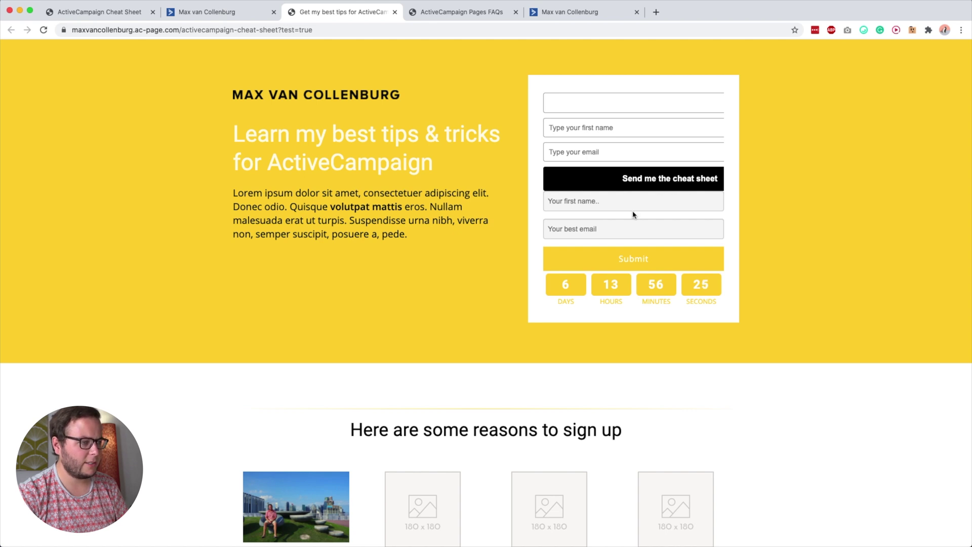
left_click(589, 108)
left_click(584, 115)
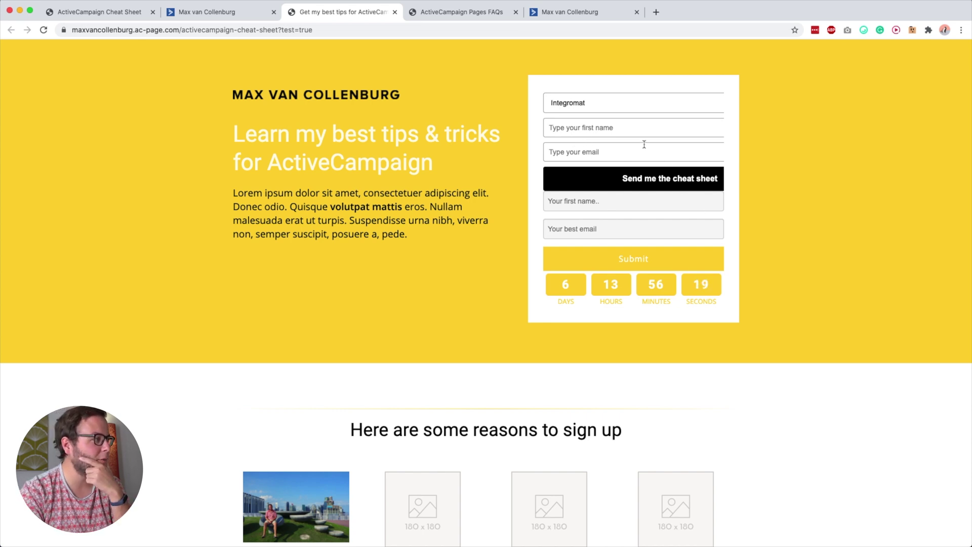
left_click(122, 11)
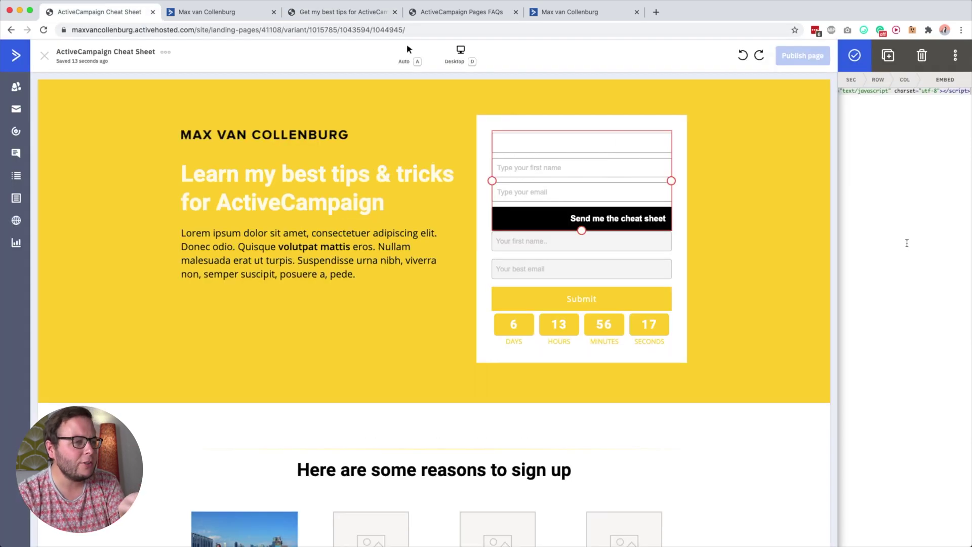
Select the default signup form in the hero and look through its copy-and-paste options
left_click(788, 189)
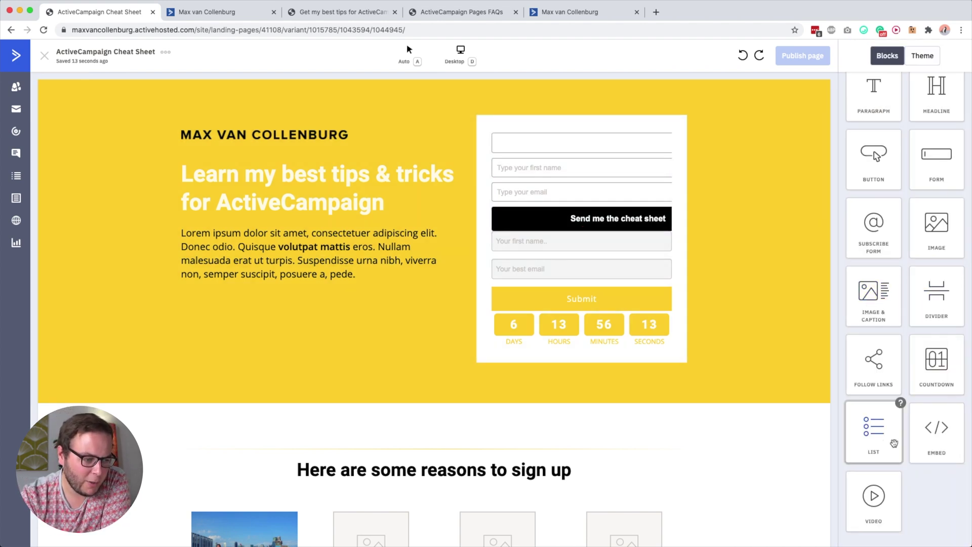
left_click(563, 301)
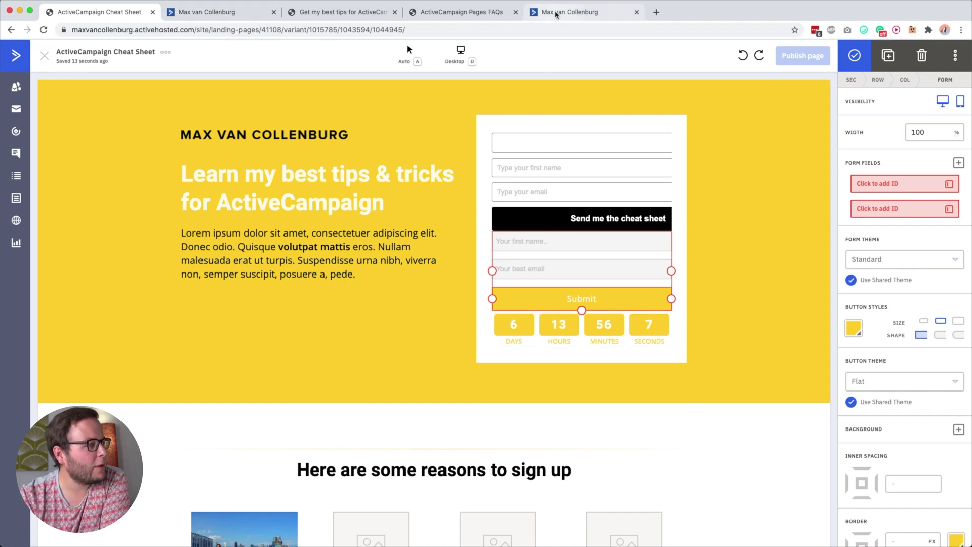
left_click(702, 238)
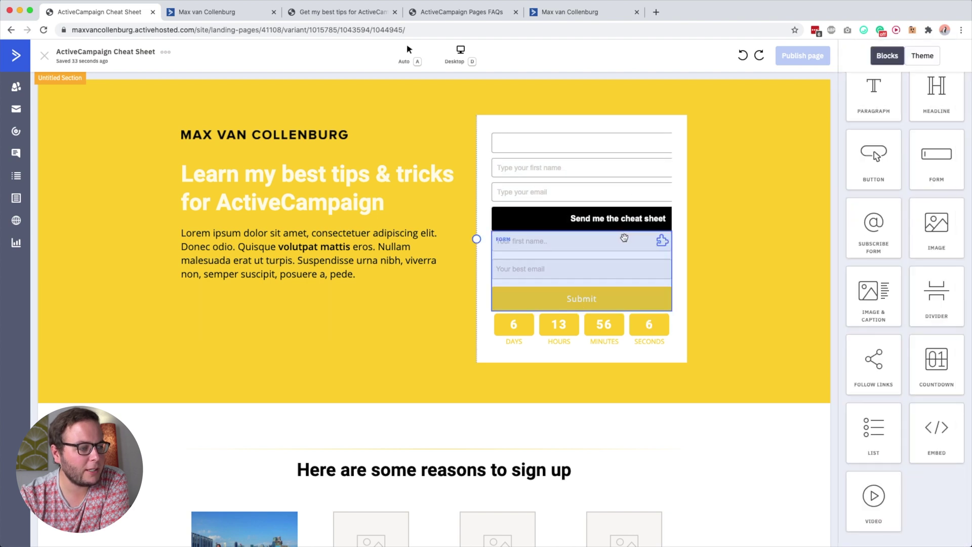
left_click(660, 241)
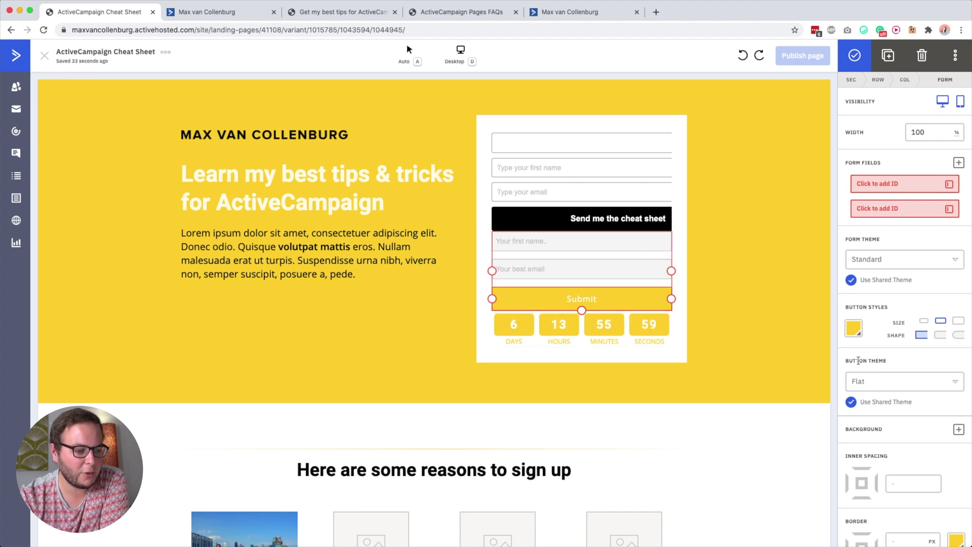
scroll(859, 360, "down", 3)
scroll(892, 152, "up", 3)
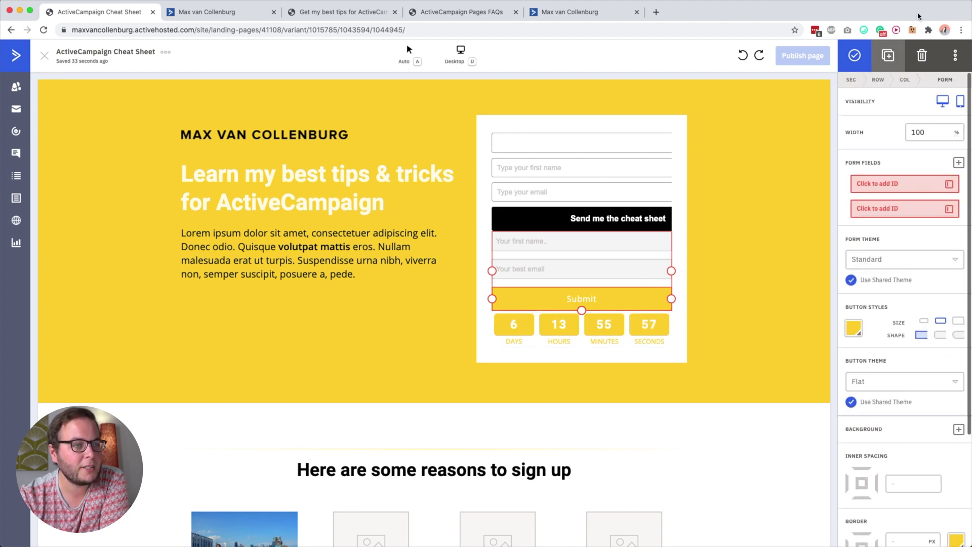
left_click(956, 55)
left_click(887, 133)
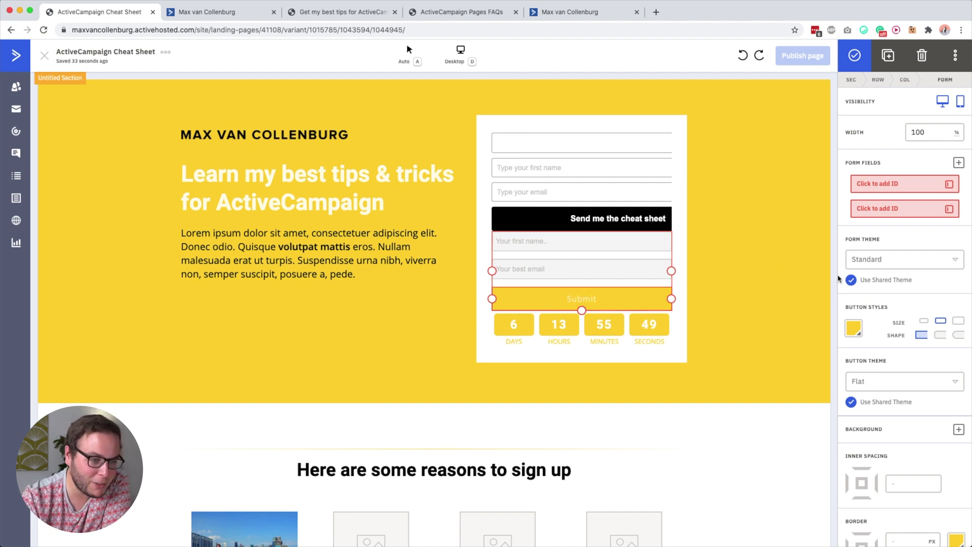
Try small and medium sizes and rounded corners on the default form's Submit button
left_click(926, 320)
left_click(940, 323)
left_click(958, 320)
left_click(940, 322)
left_click(940, 336)
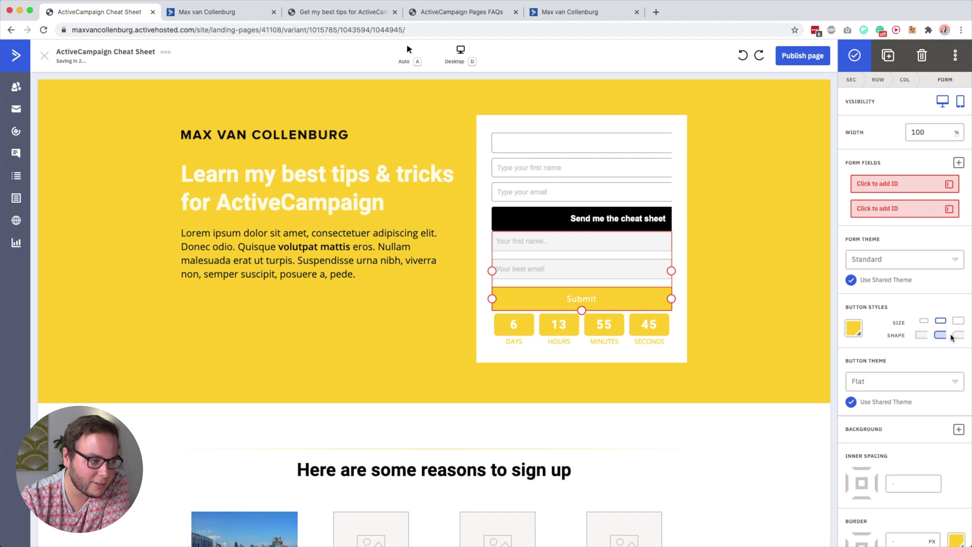
scroll(885, 374, "down", 1)
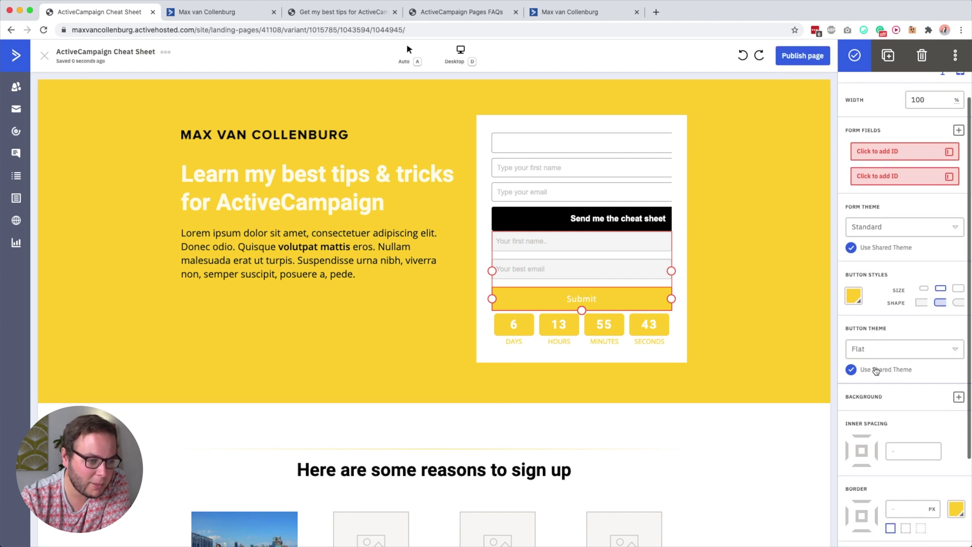
scroll(885, 427, "down", 3)
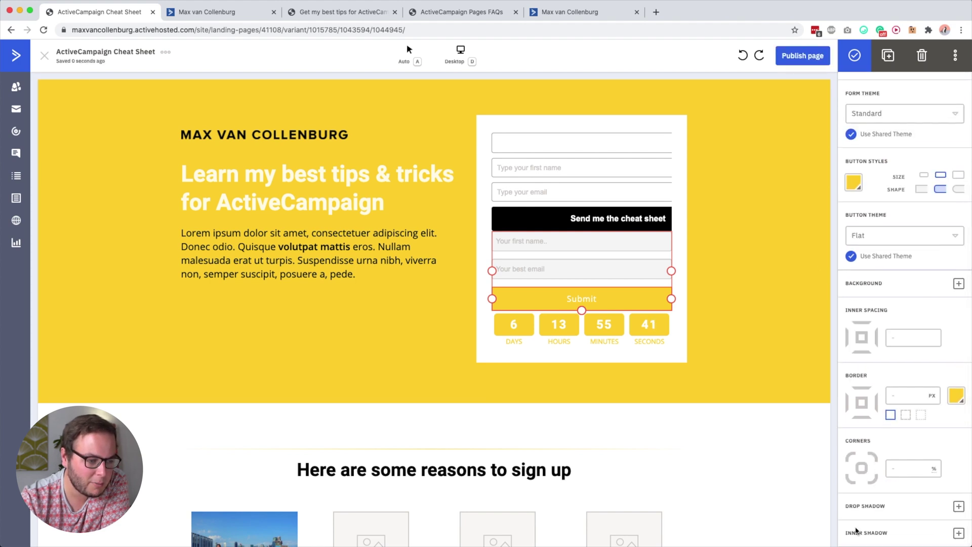
scroll(862, 285, "up", 4)
Delete the default signup form, leaving only the embedded cheat-sheet form
left_click(763, 173)
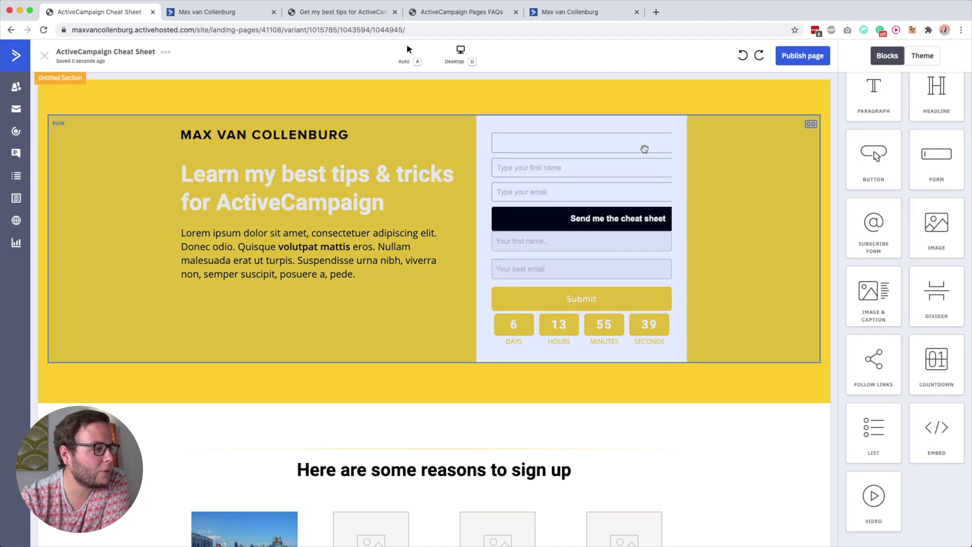
left_click(634, 275)
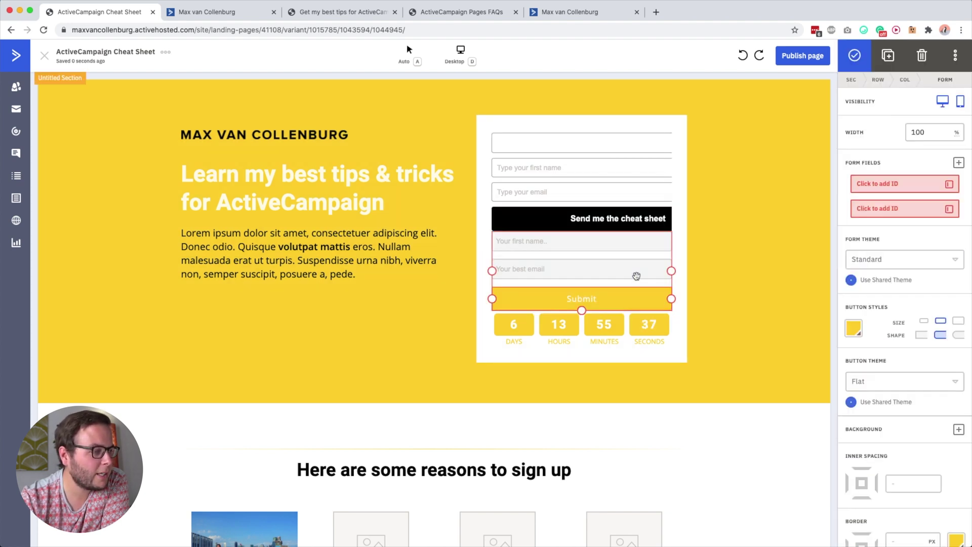
left_click(922, 56)
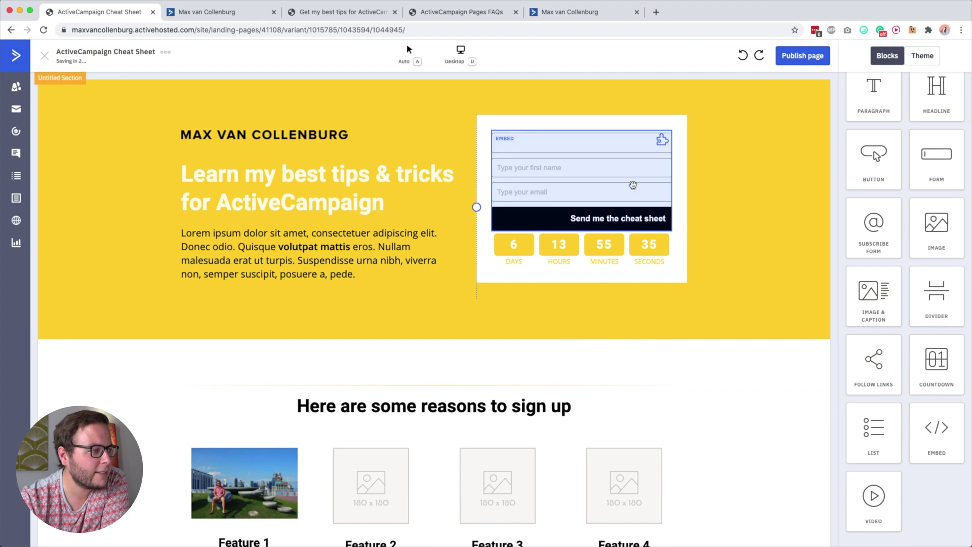
left_click(534, 172)
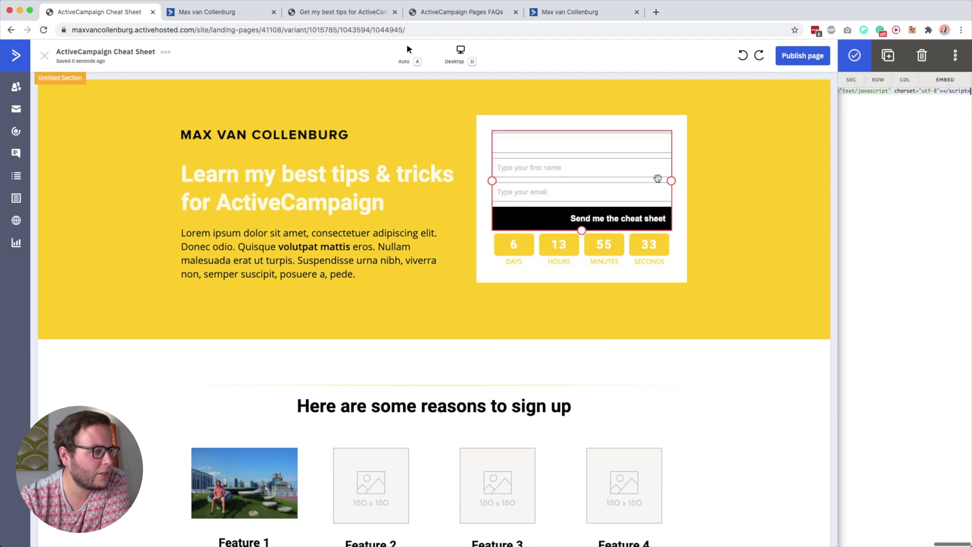
left_click(641, 337)
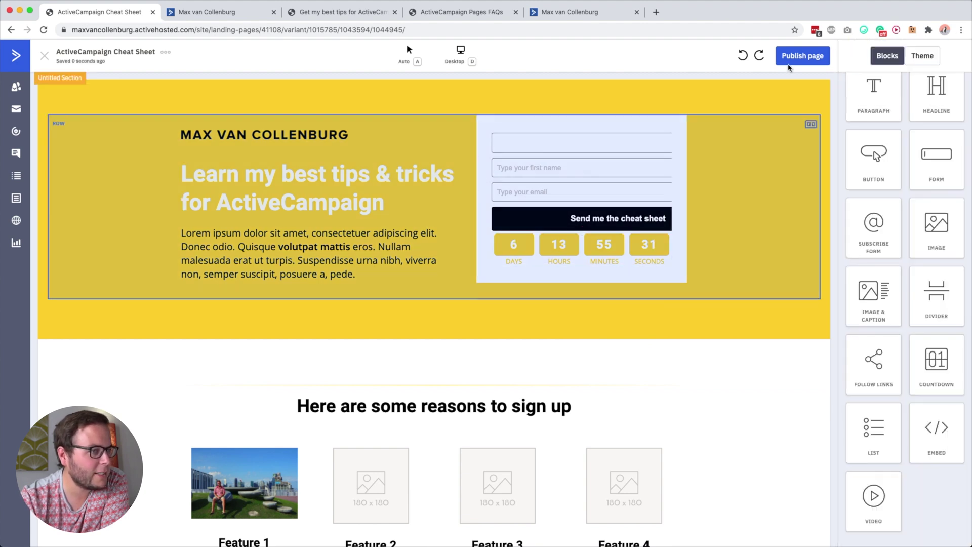
Publish the landing page and move to the live page tab
left_click(798, 59)
left_click(332, 14)
scroll(564, 194, "up", 1)
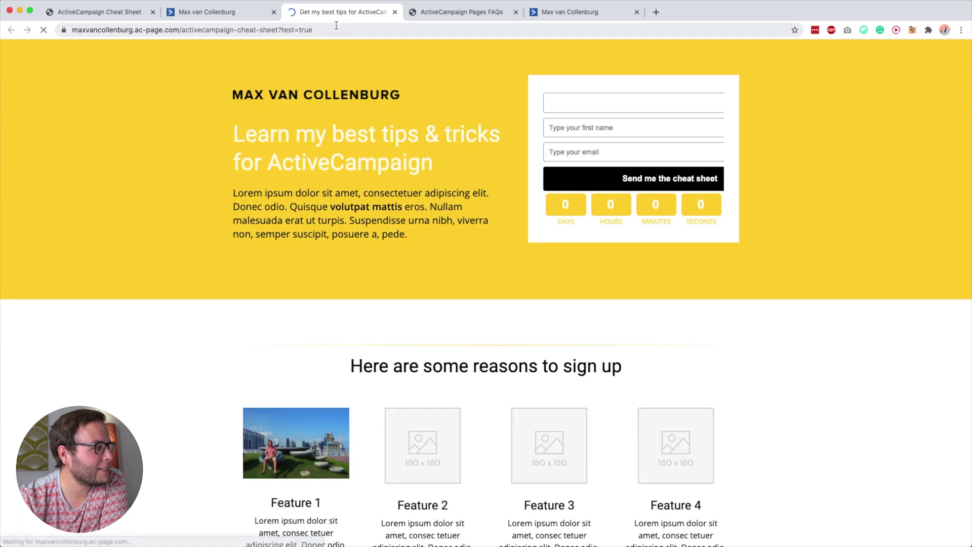
Scroll the live page to check the lone cheat-sheet form and the countdown timer below it
scroll(455, 226, "down", 5)
scroll(454, 225, "down", 1)
scroll(455, 226, "up", 2)
scroll(455, 226, "down", 2)
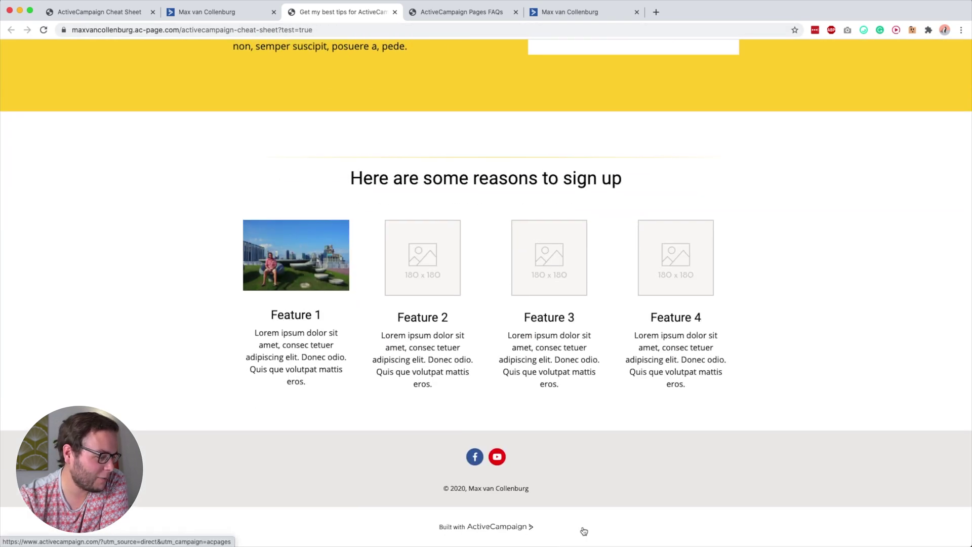
scroll(473, 284, "up", 4)
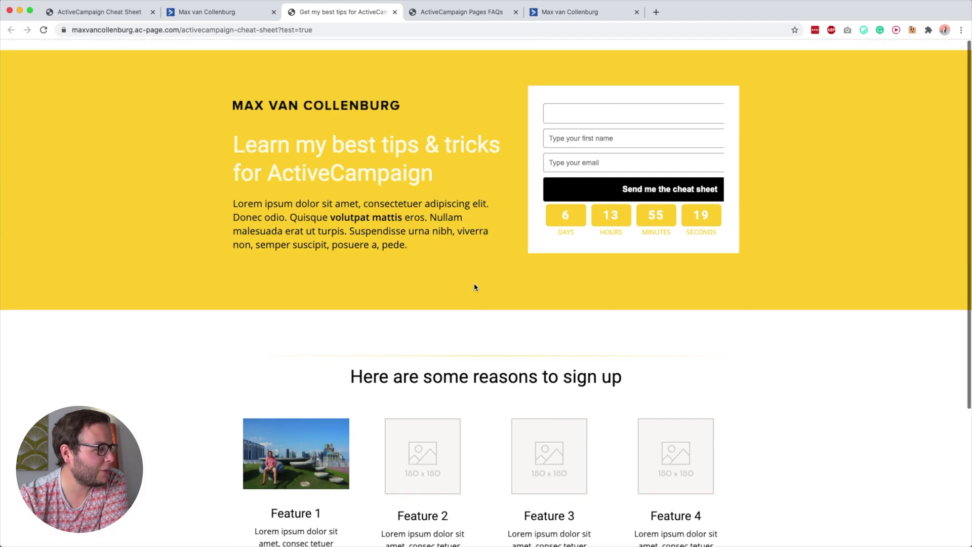